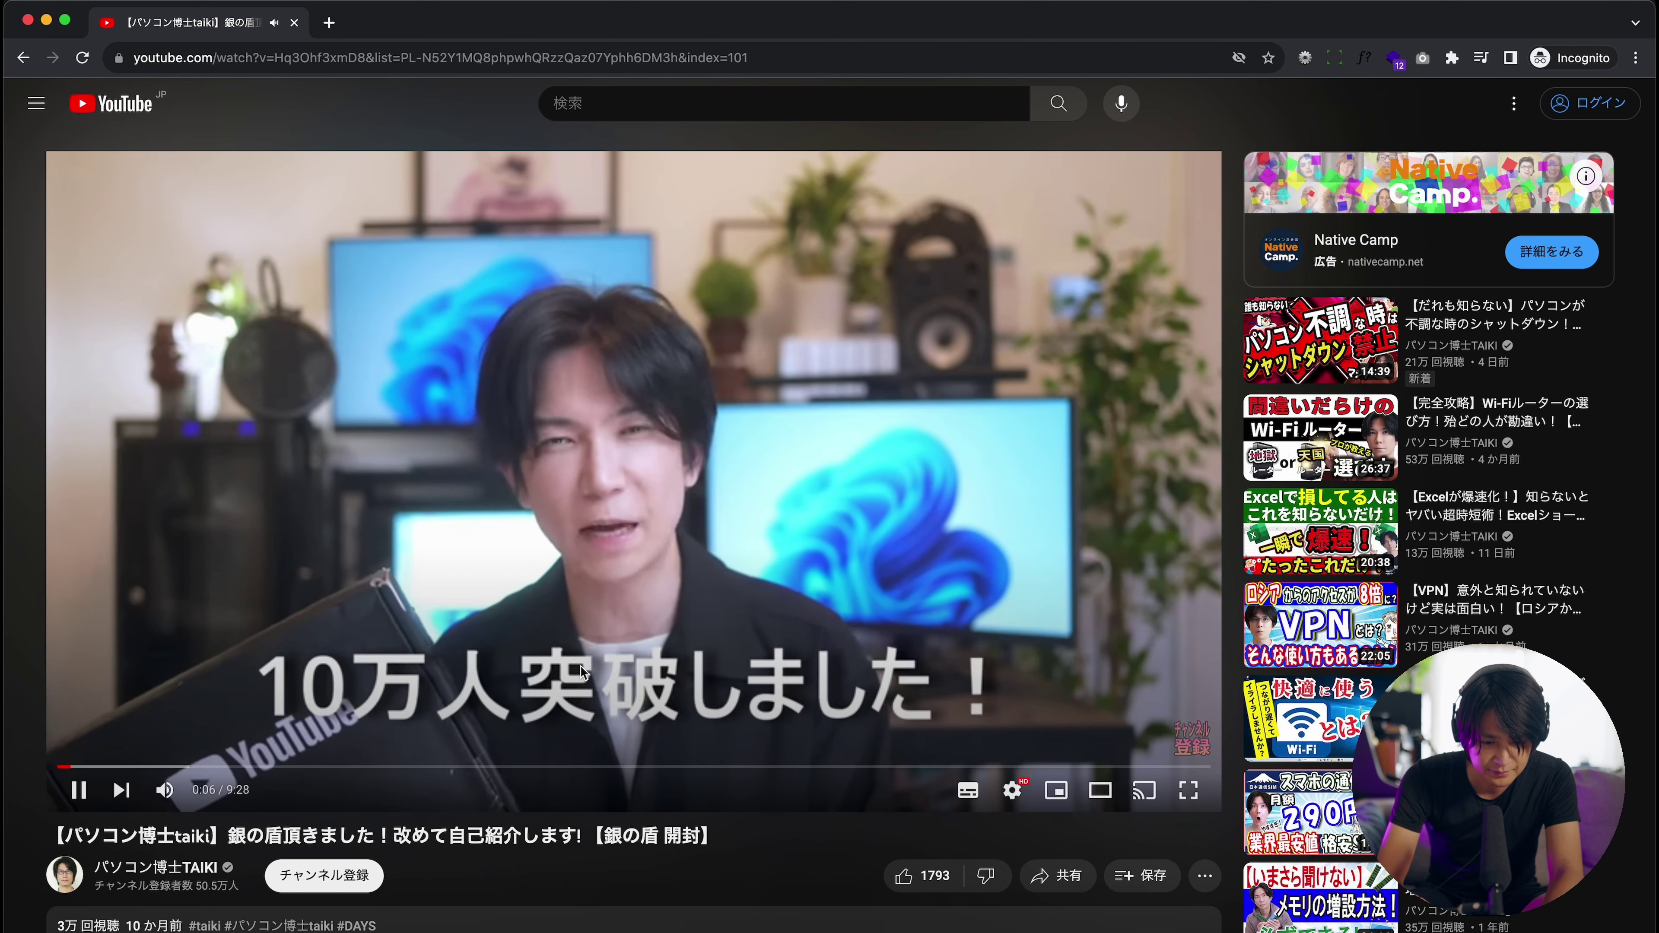
Pause the YouTube video and examine its volume and loudness figures in the detailed statistics overlay, closing the overlay when done.
{"action": "left_click", "coordinate": [581, 671]}
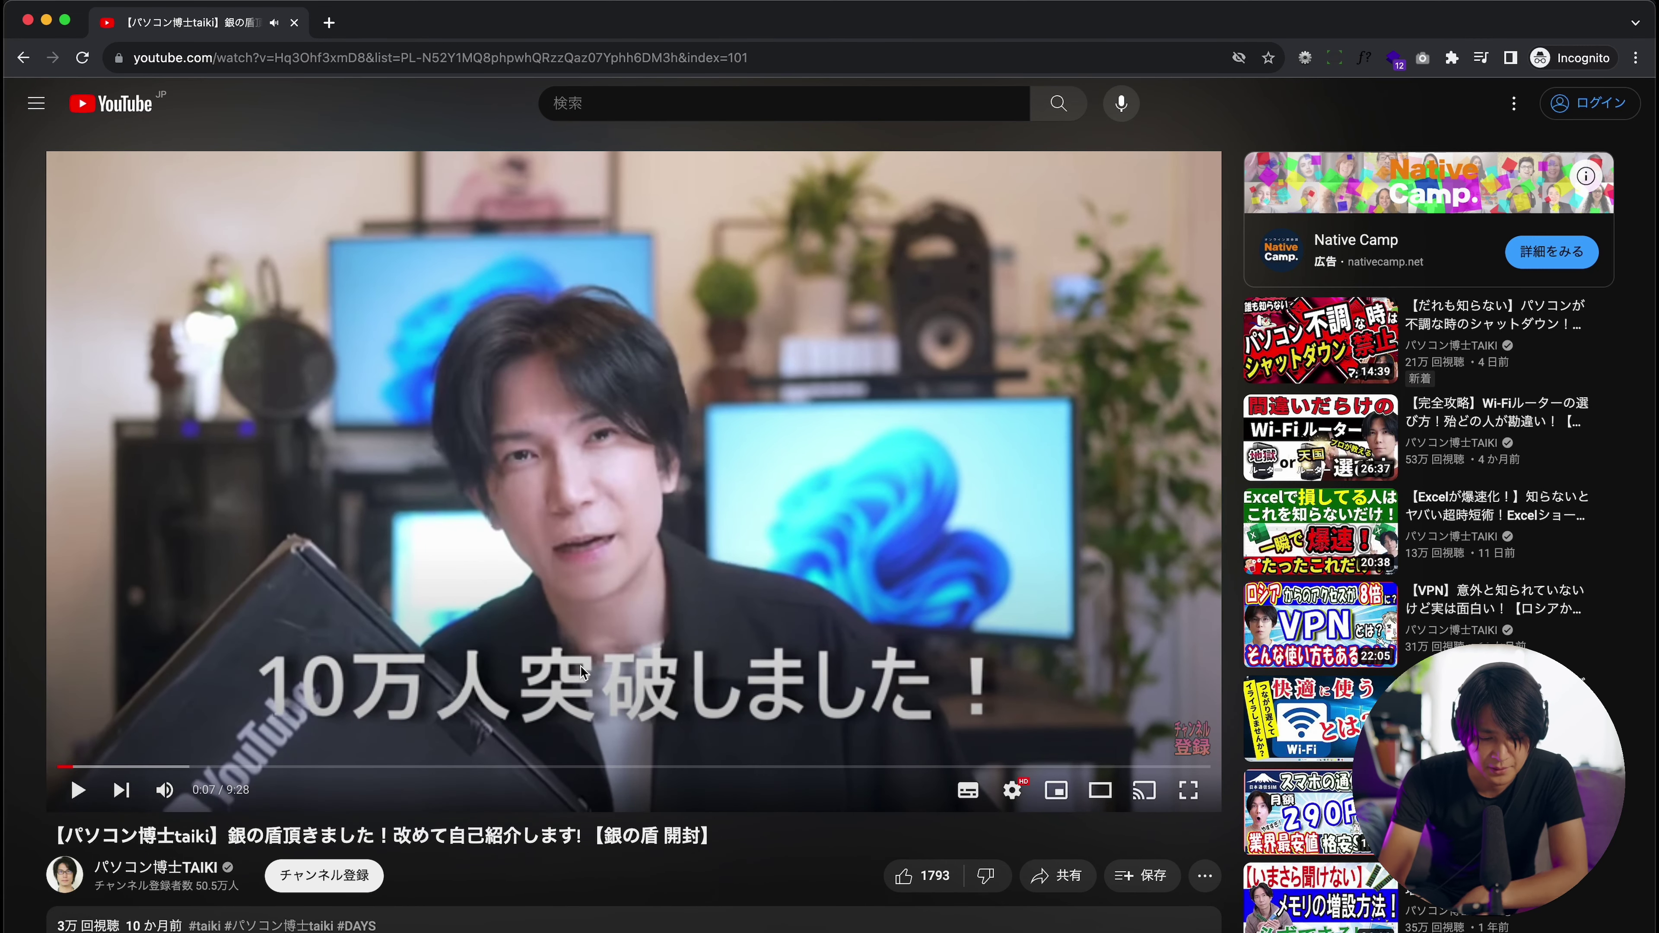
{"action": "right_click", "coordinate": [711, 449]}
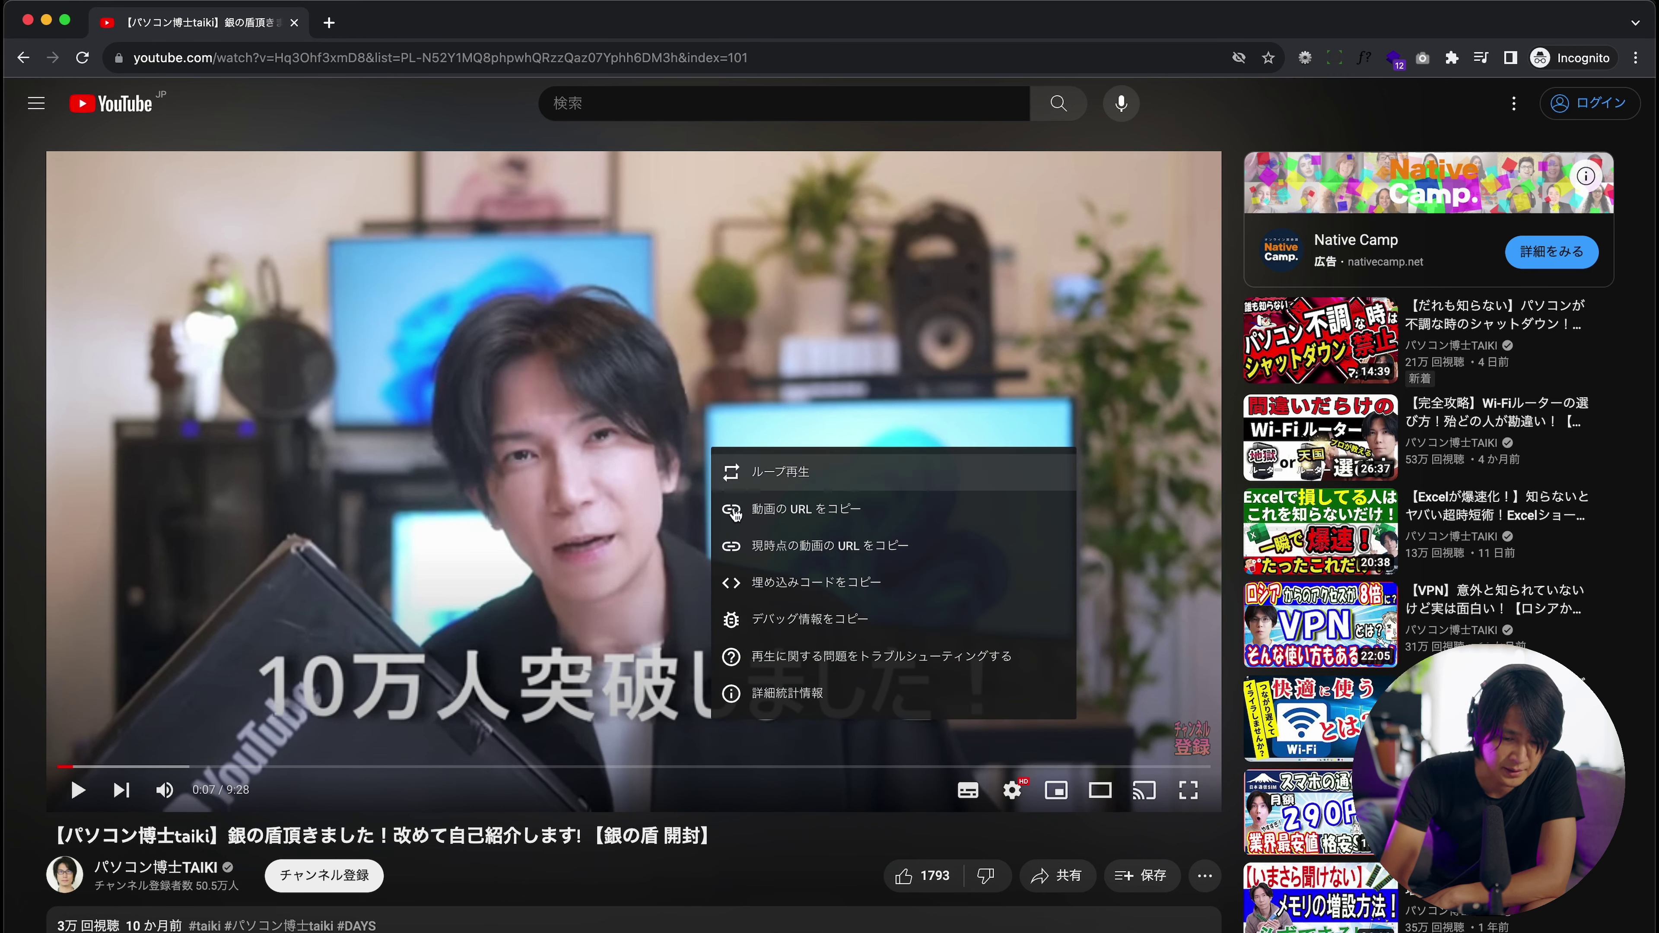
{"action": "left_click", "coordinate": [841, 694]}
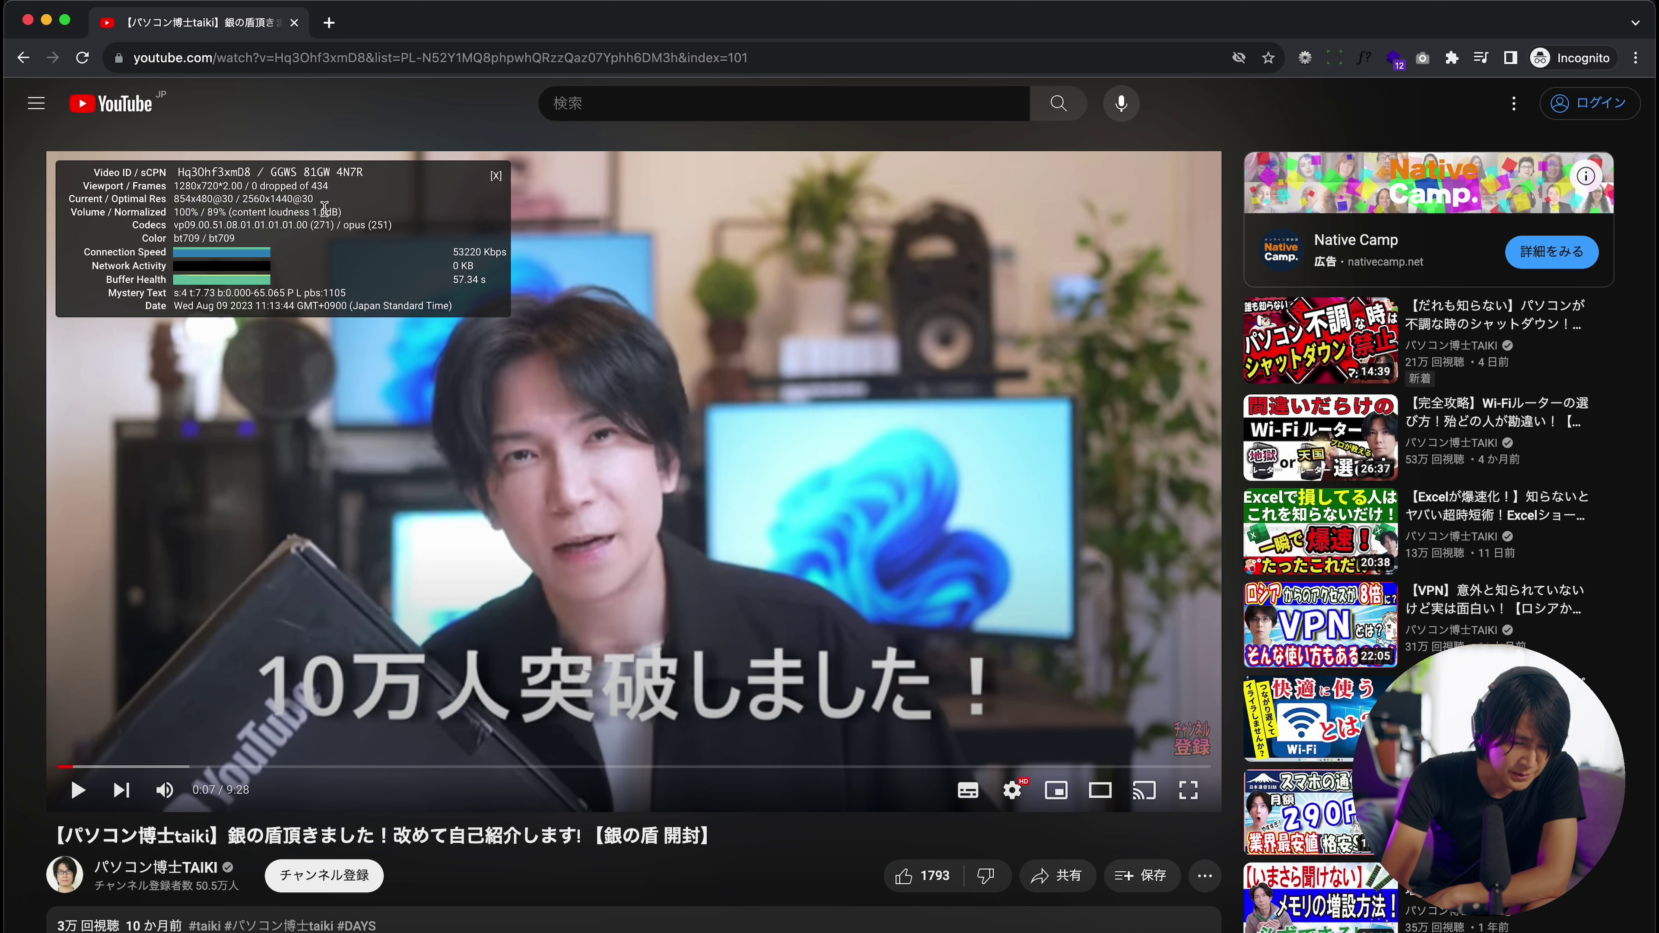
{"action": "left_click", "coordinate": [495, 176]}
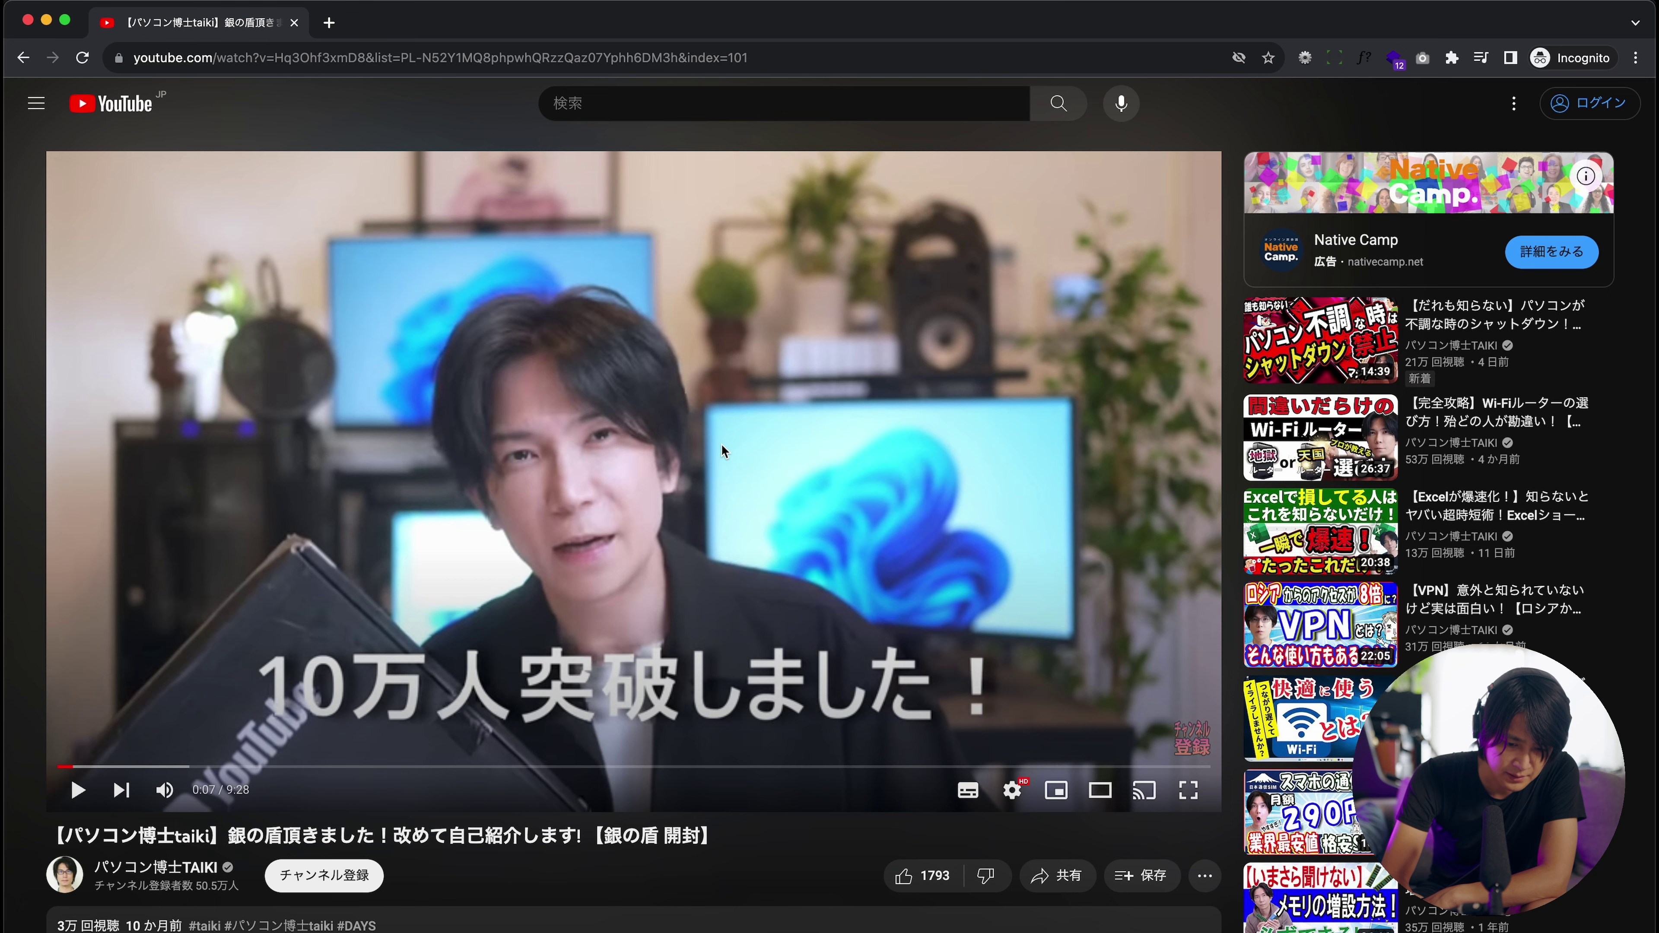
{"action": "right_click", "coordinate": [722, 451]}
{"action": "left_click", "coordinate": [825, 693]}
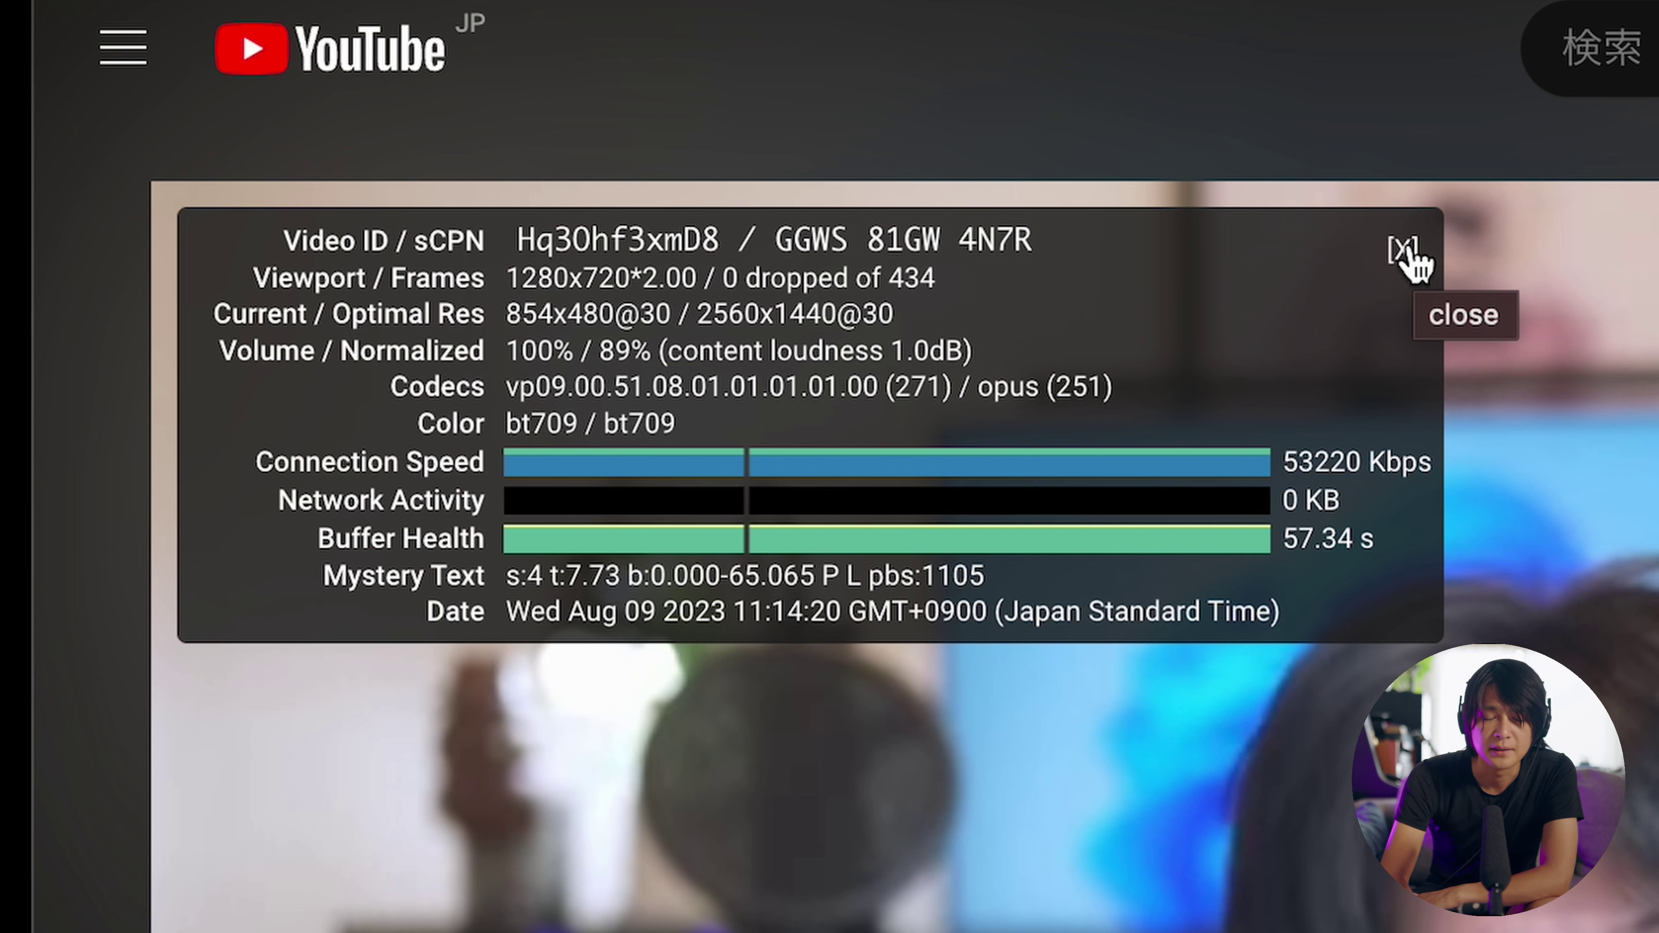
{"action": "left_click", "coordinate": [1402, 250]}
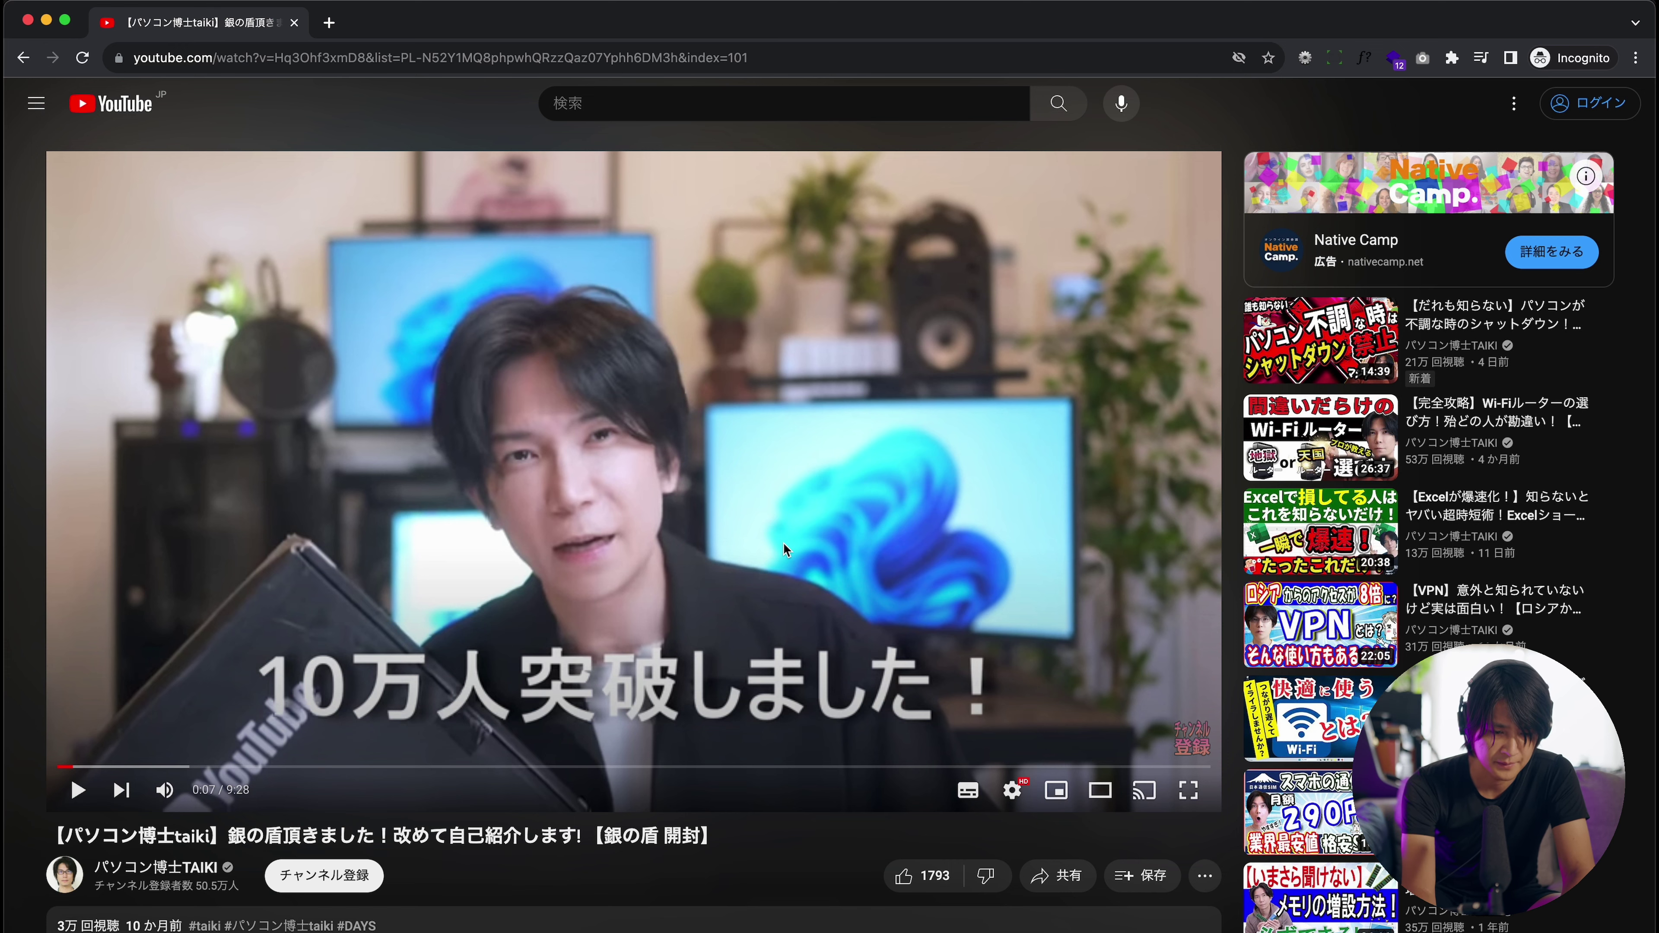
Copy the YouTube video's URL and load offliberty.io in a new browser tab.
{"action": "key", "text": "super+l"}
{"action": "key", "text": "super+t"}
{"action": "type", "text": "offliberty.io"}
{"action": "key", "text": "Return"}
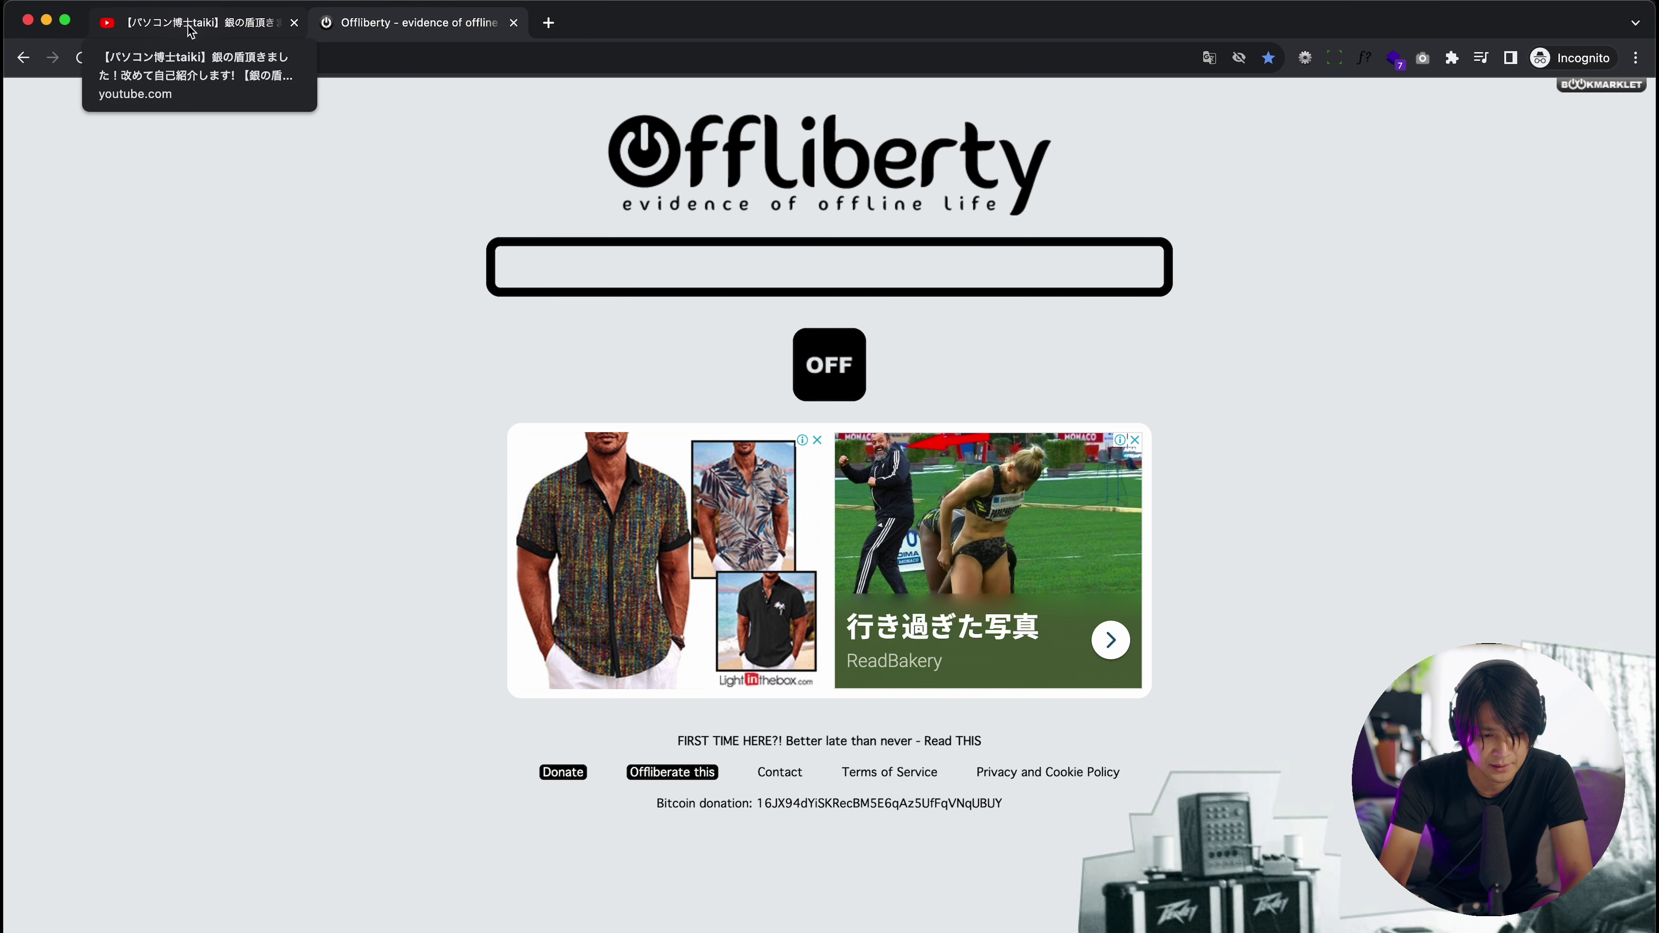
Submit the copied video URL to Offliberty and follow the generated link to download the video.
{"action": "left_click", "coordinate": [755, 262]}
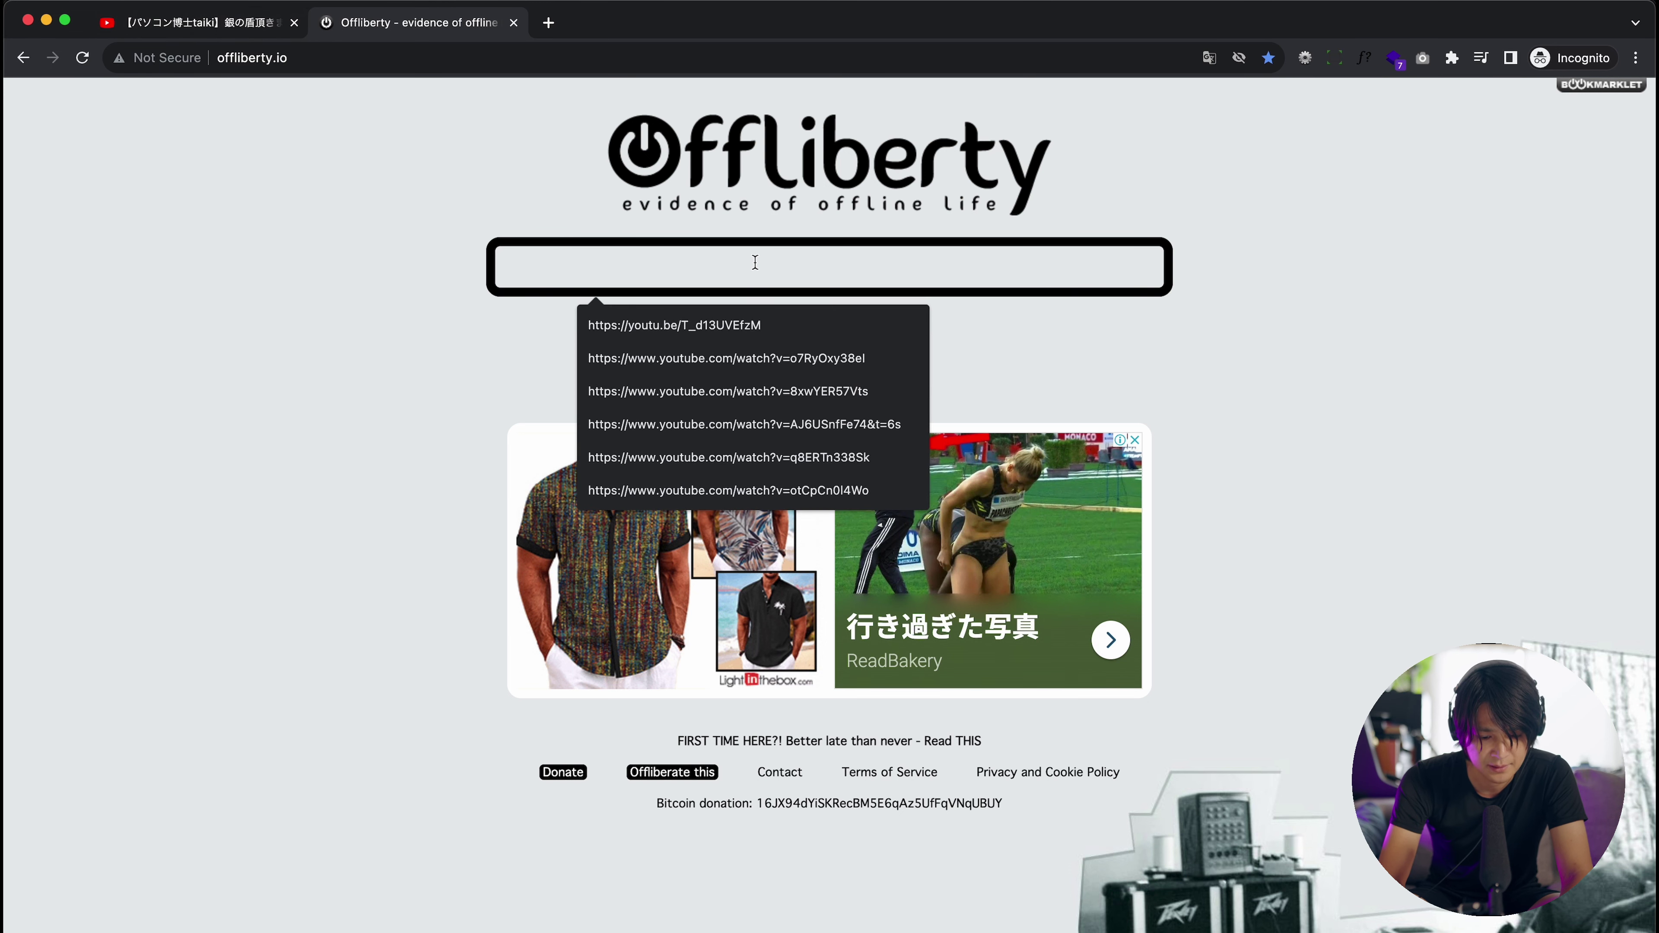
{"action": "key", "text": "super+v"}
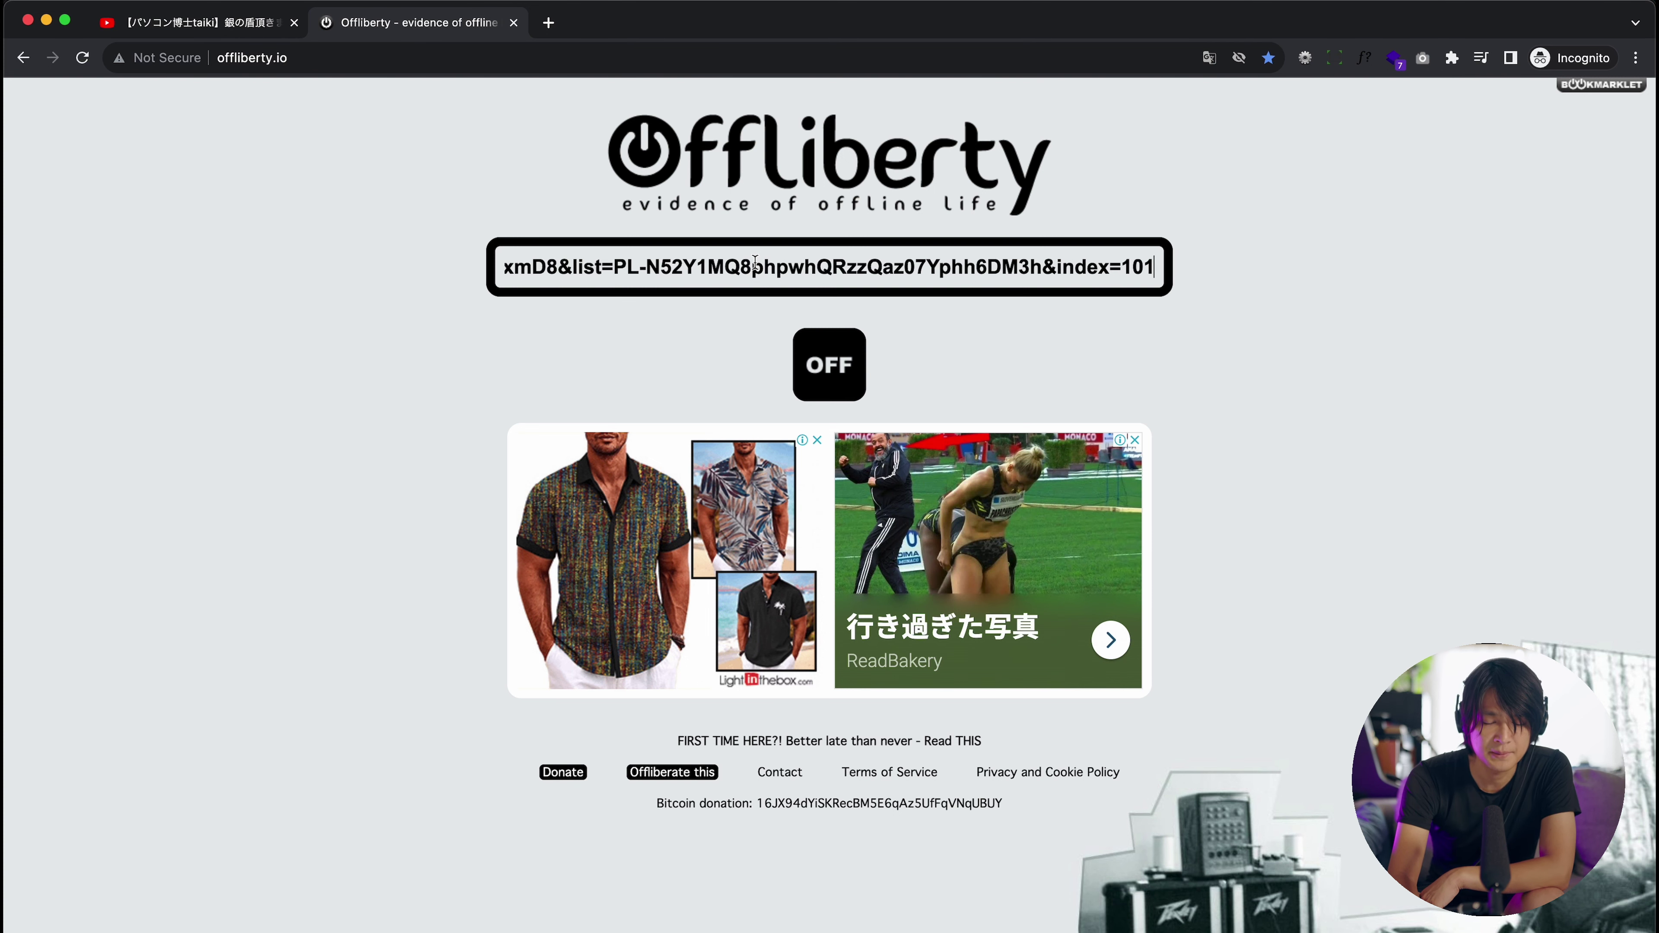
{"action": "key", "text": "Return"}
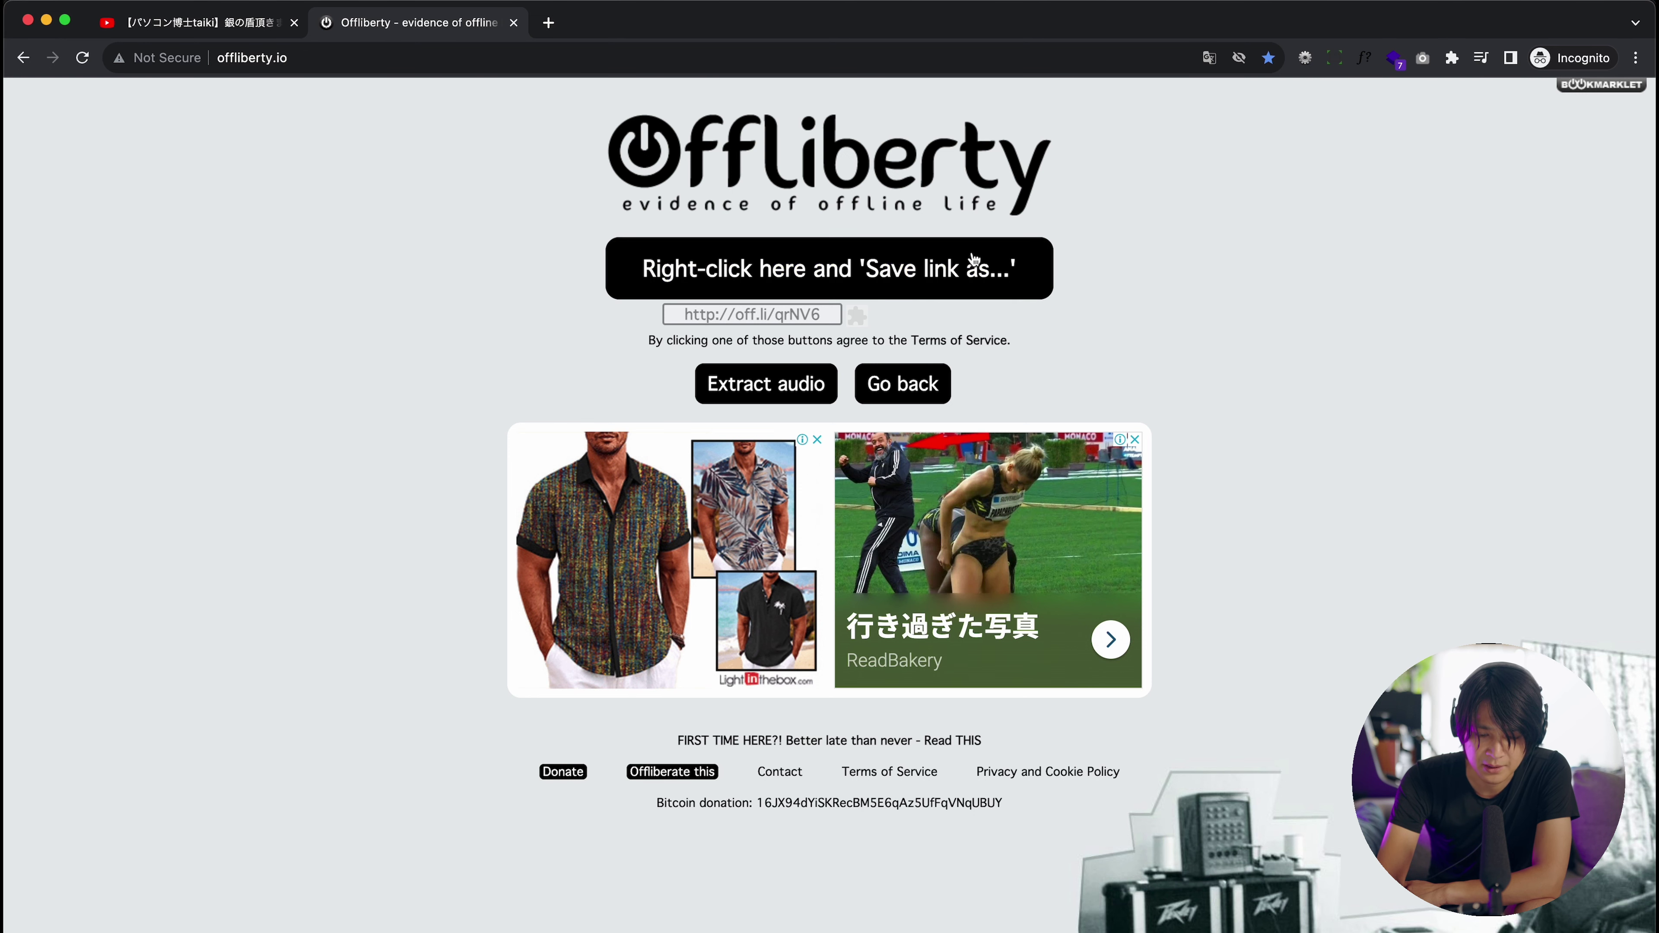
{"action": "left_click", "coordinate": [943, 281]}
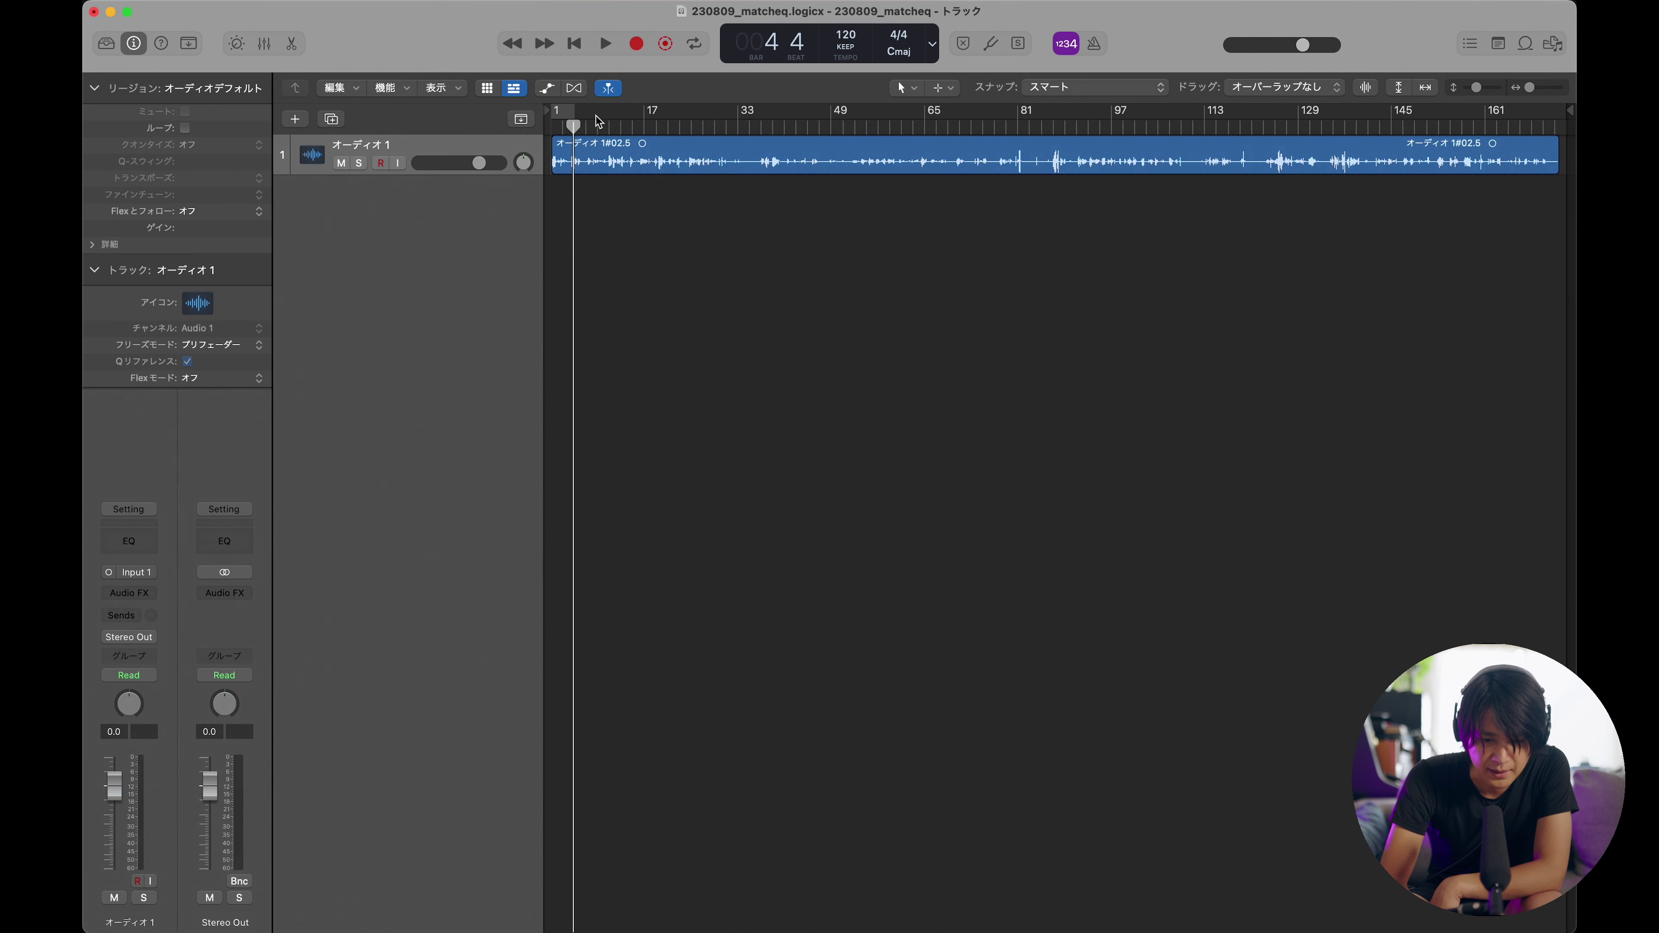
Switch to the Logic Pro project 230809_matcheq, play the opening of the オーディオ 1 region and return the playhead to bar 1.
{"action": "key", "text": "Return"}
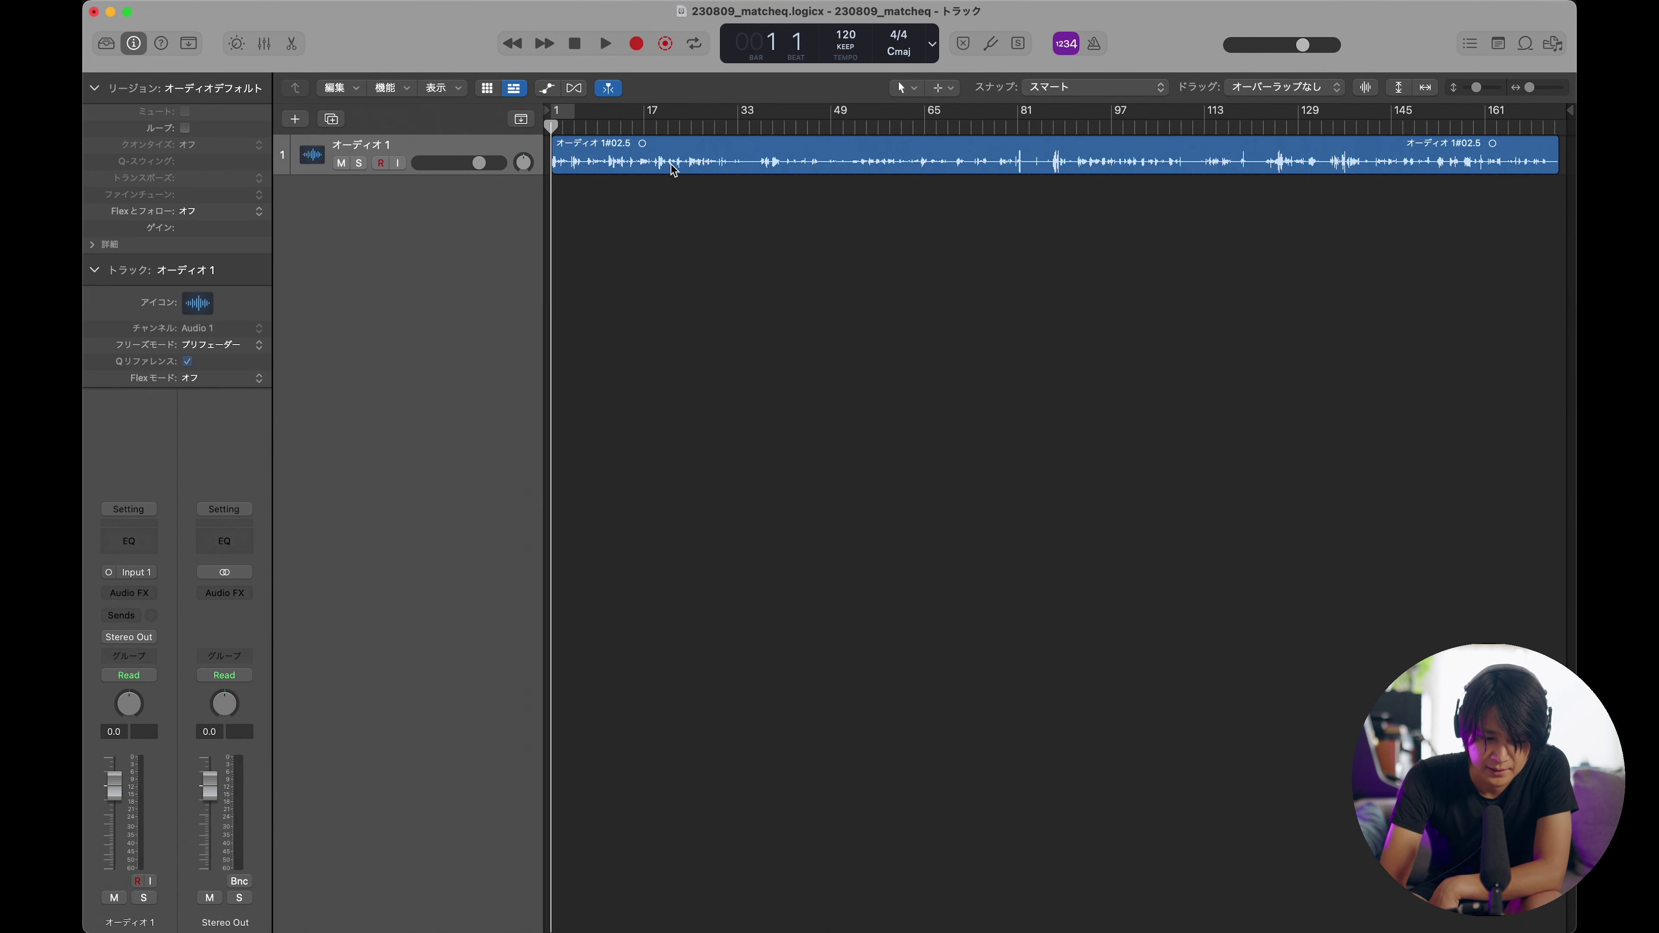
{"action": "left_click", "coordinate": [646, 167]}
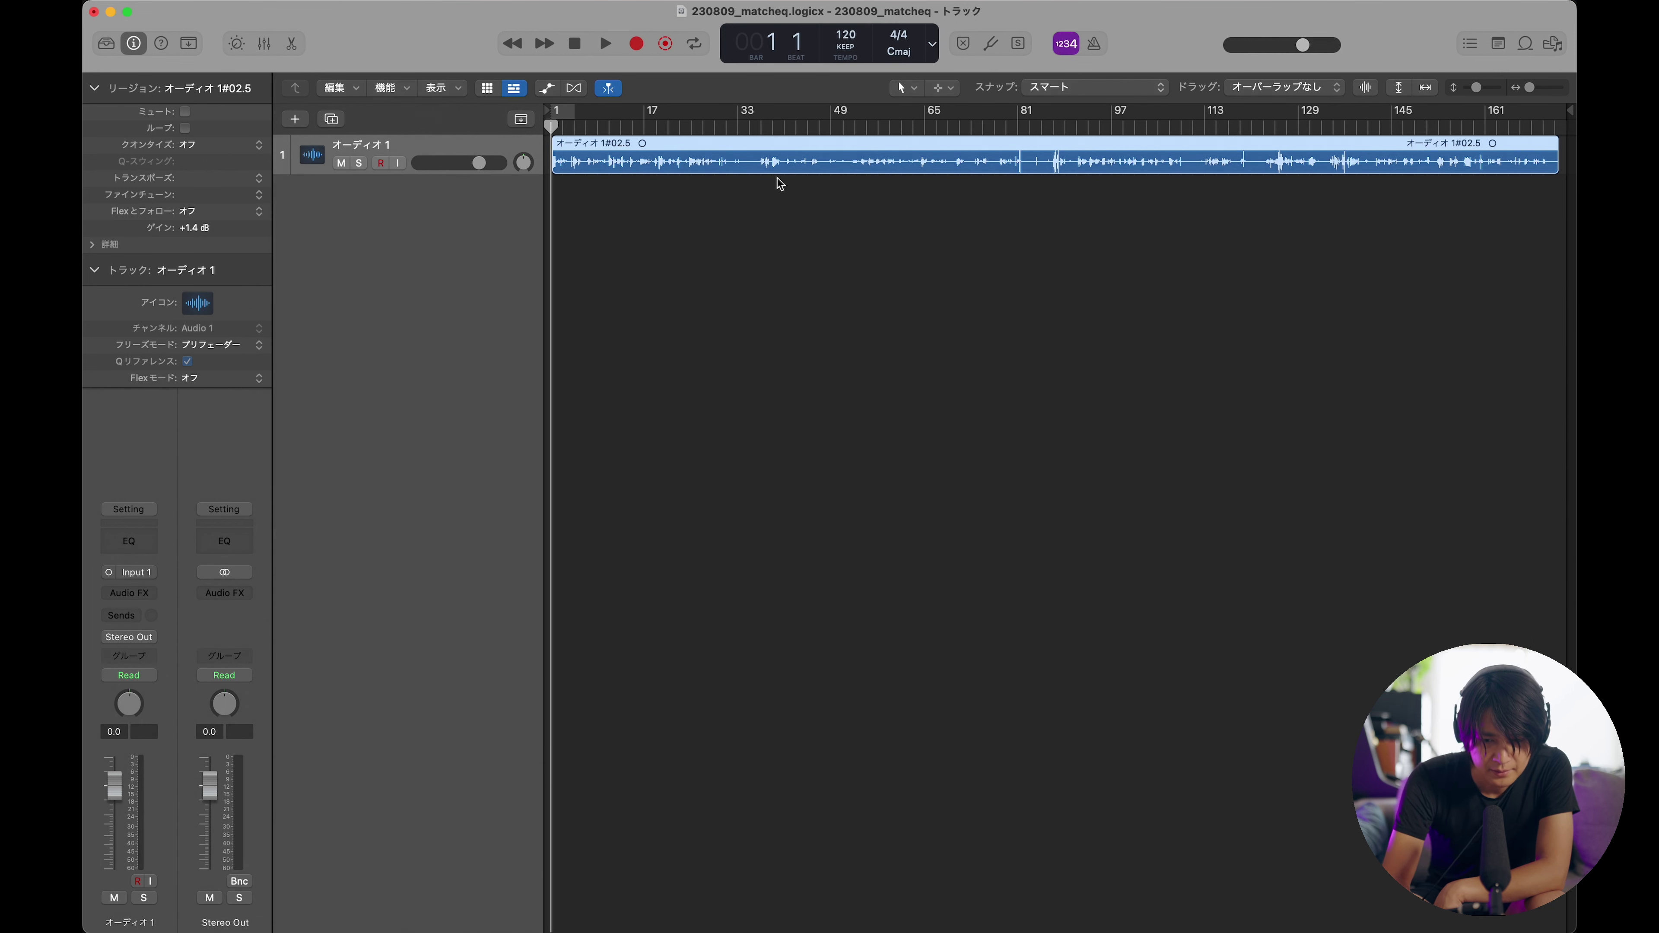
{"action": "key", "text": "space"}
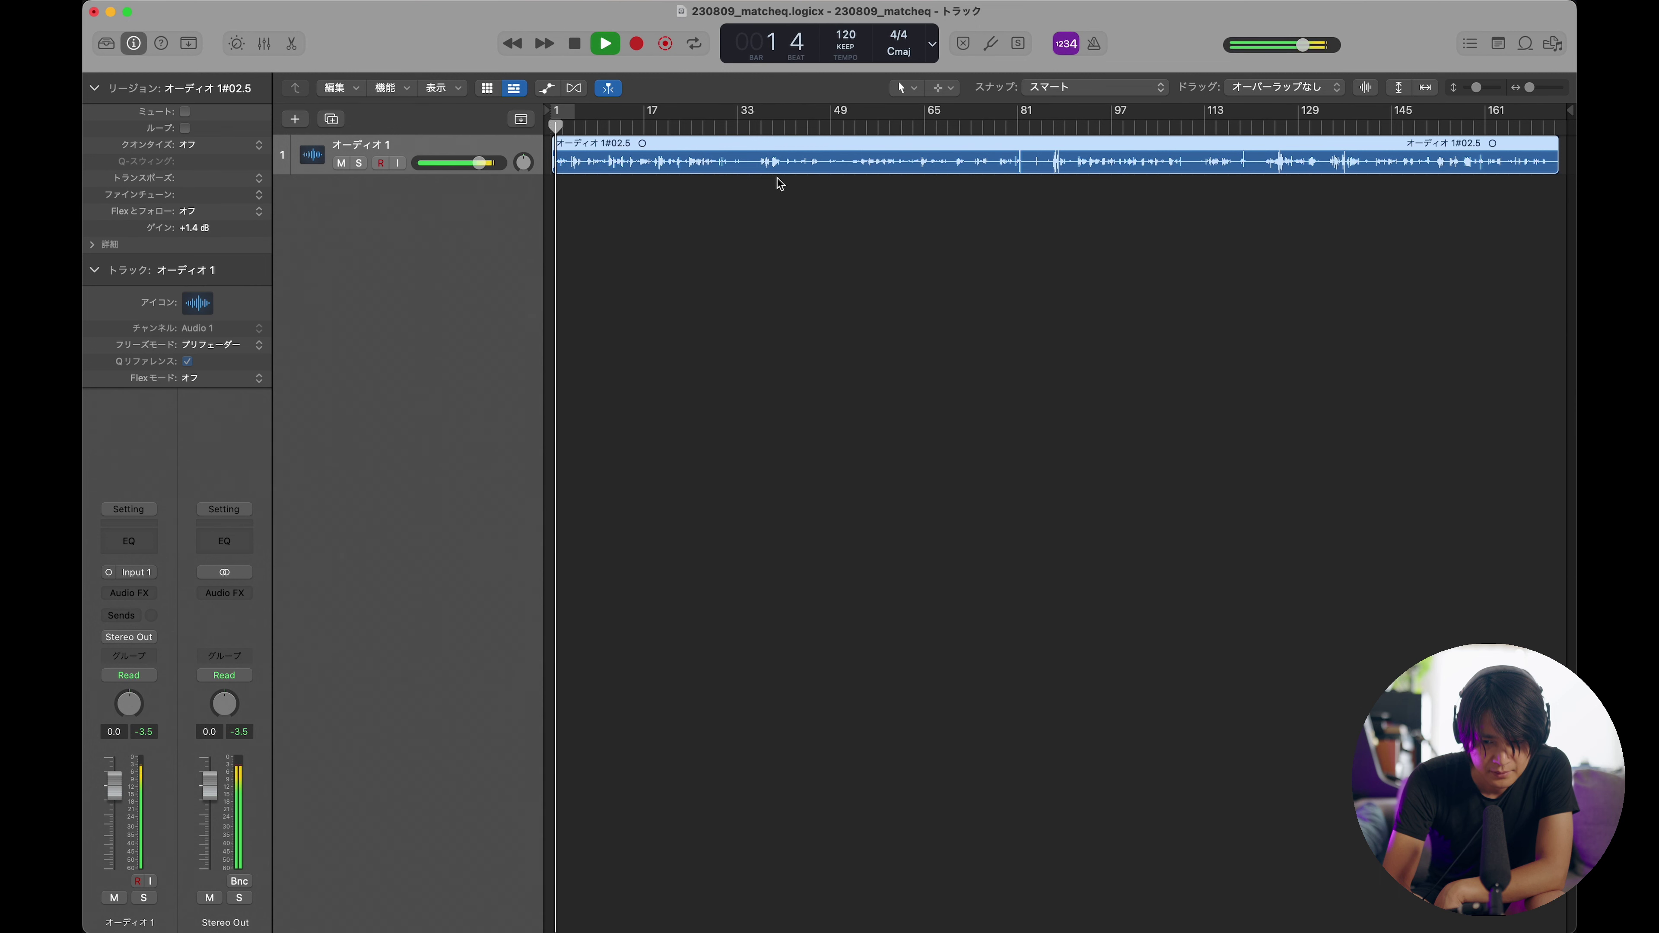
{"action": "key", "text": "space"}
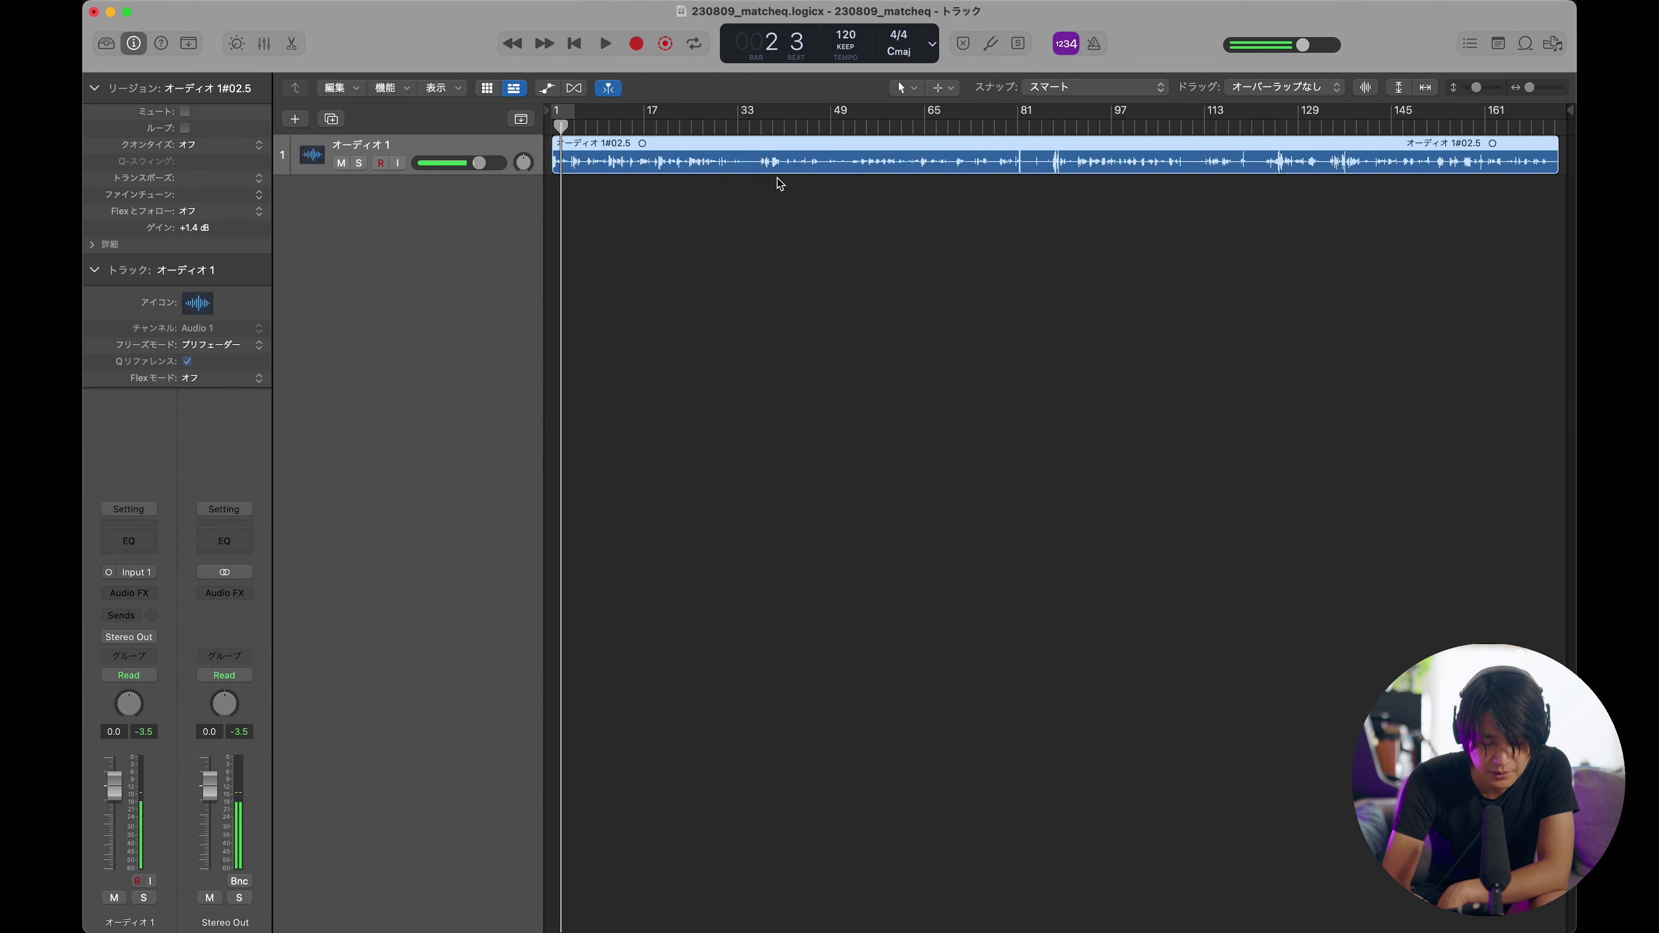
{"action": "key", "text": "Return"}
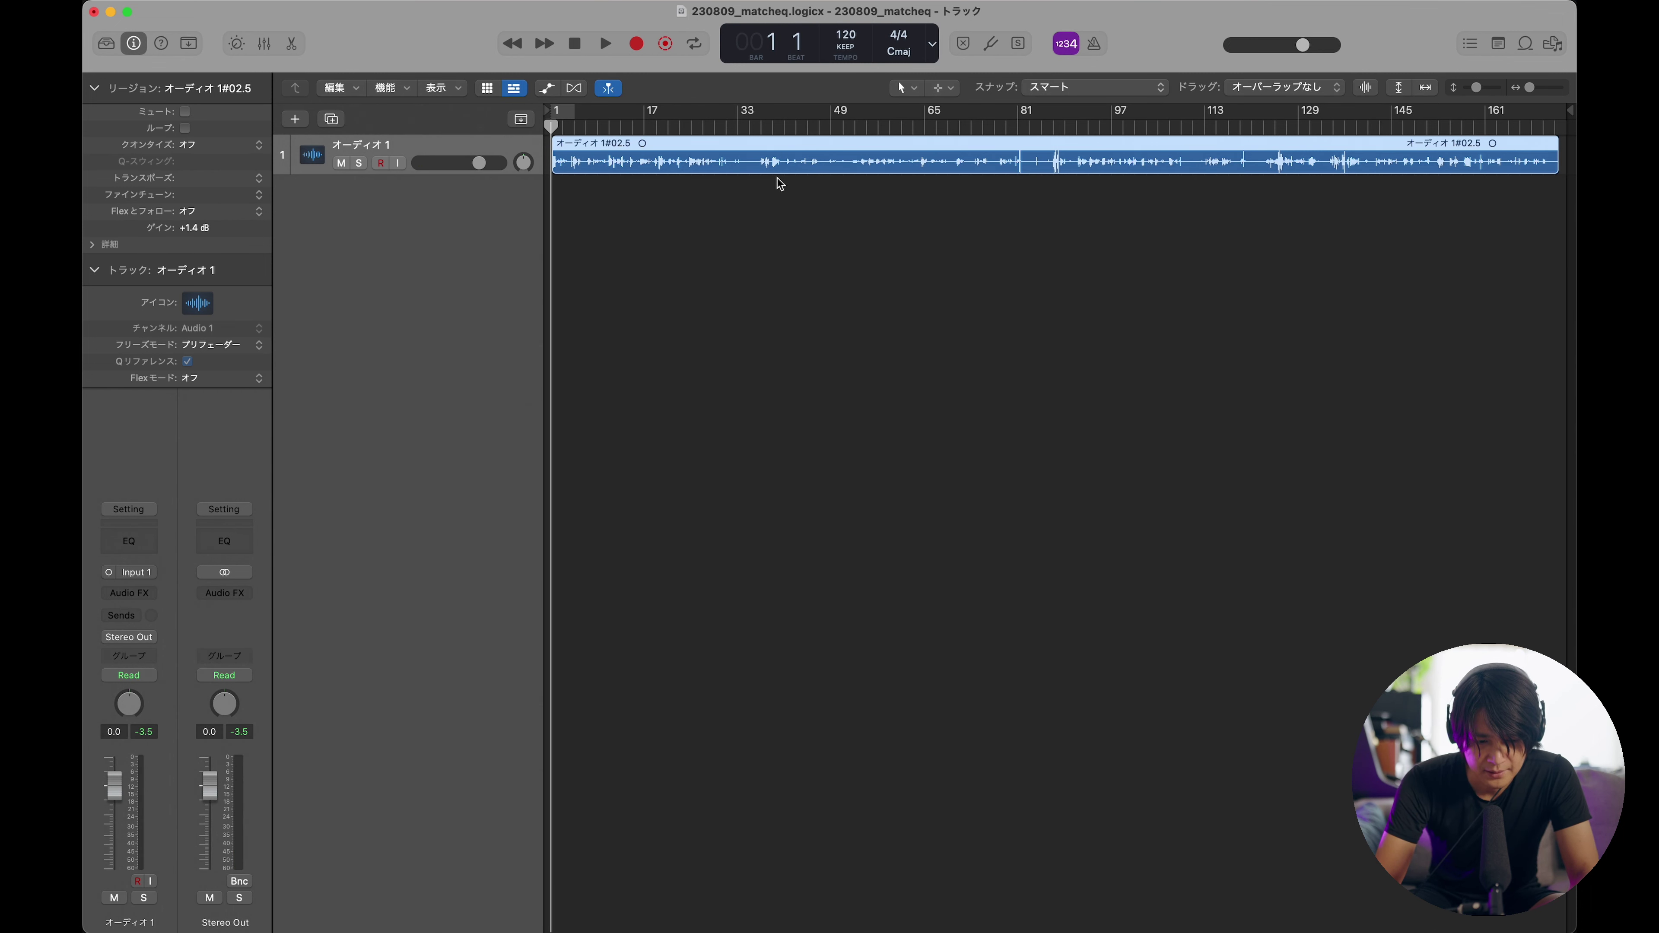
Import the downloaded movie at bar 1, opening the movie and extracting its audio track, with the project frame rate set to 29.97.
{"action": "left_click_drag", "start_coordinate": [778, 178], "coordinate": [554, 215]}
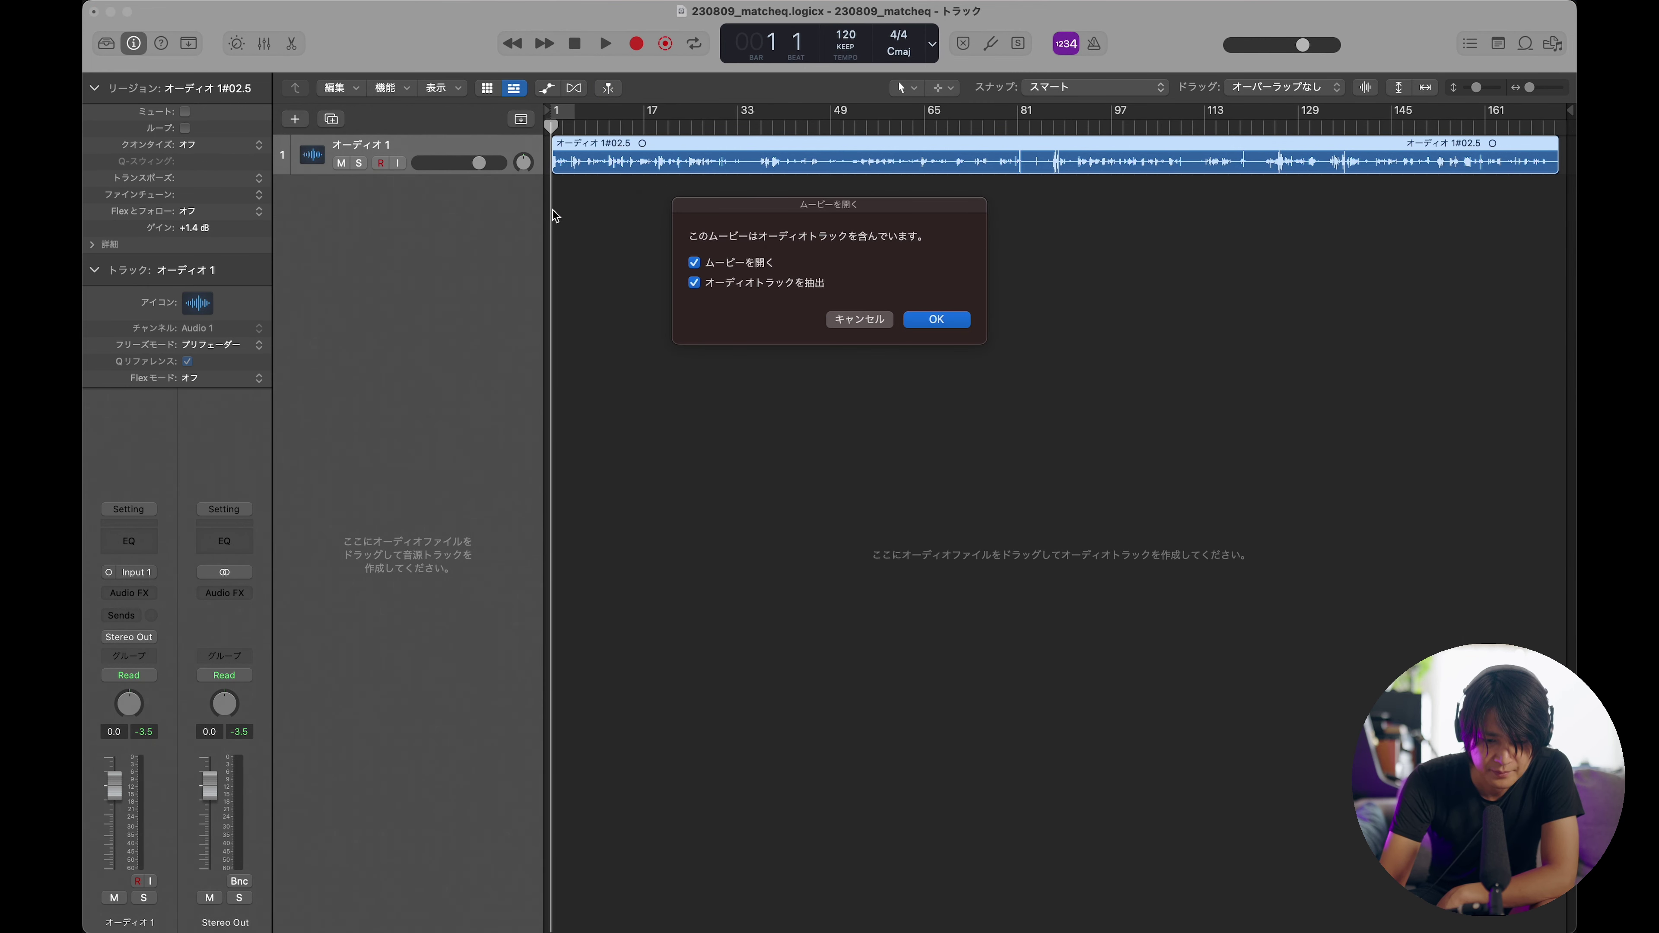
{"action": "key", "text": "Return"}
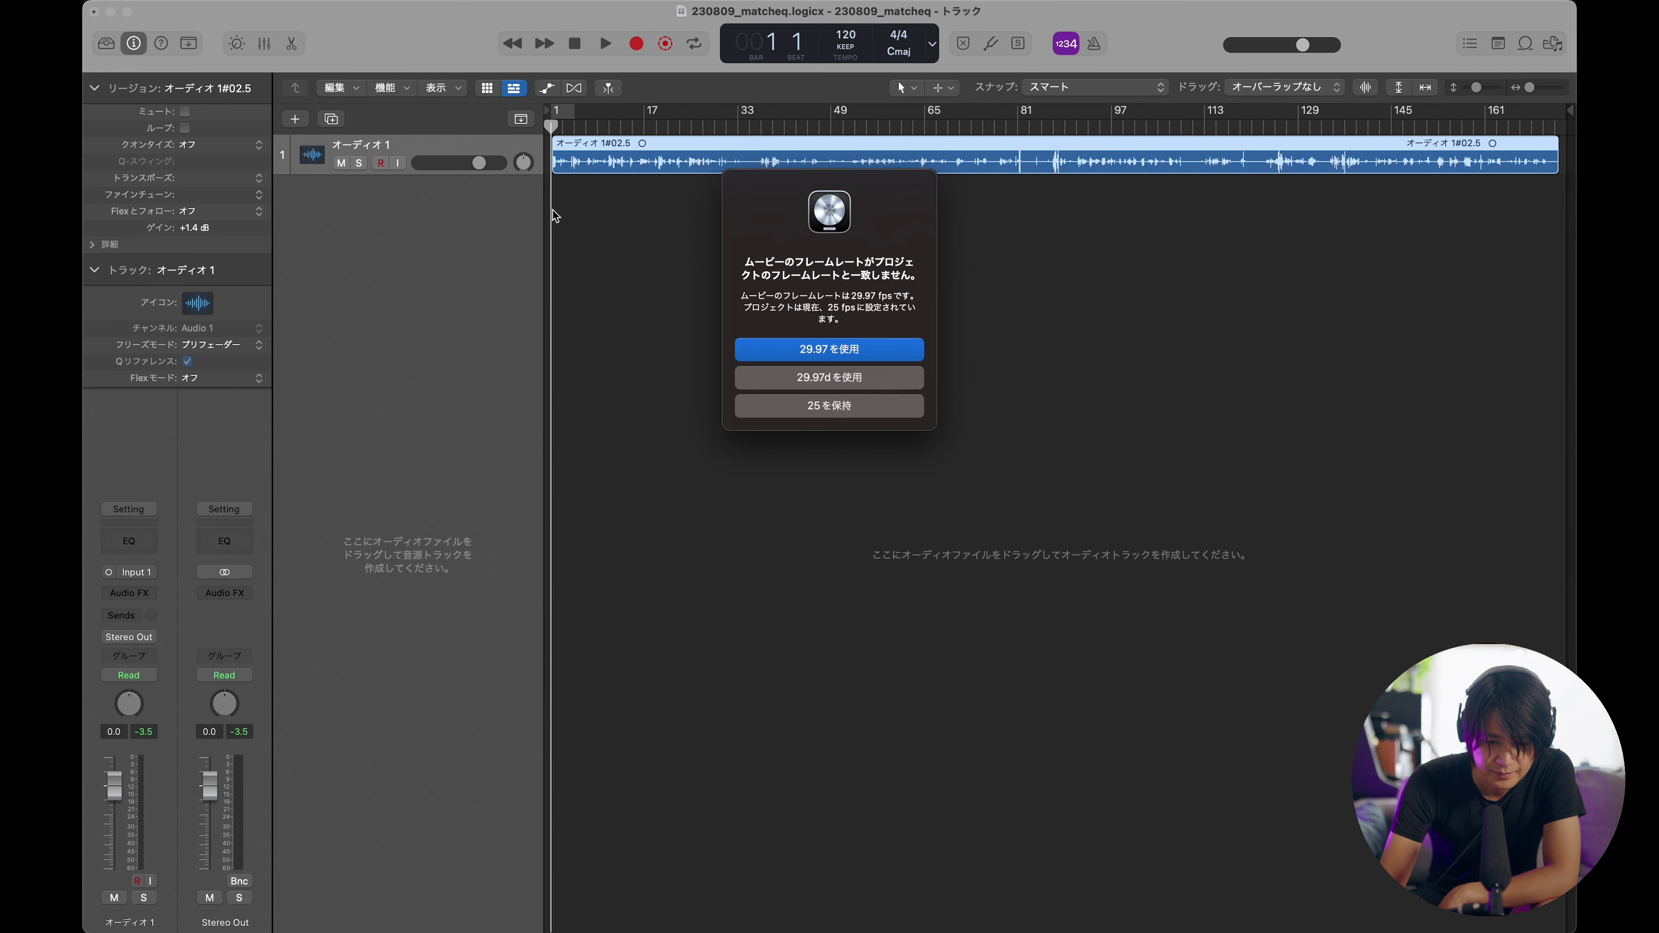
{"action": "key", "text": "Return"}
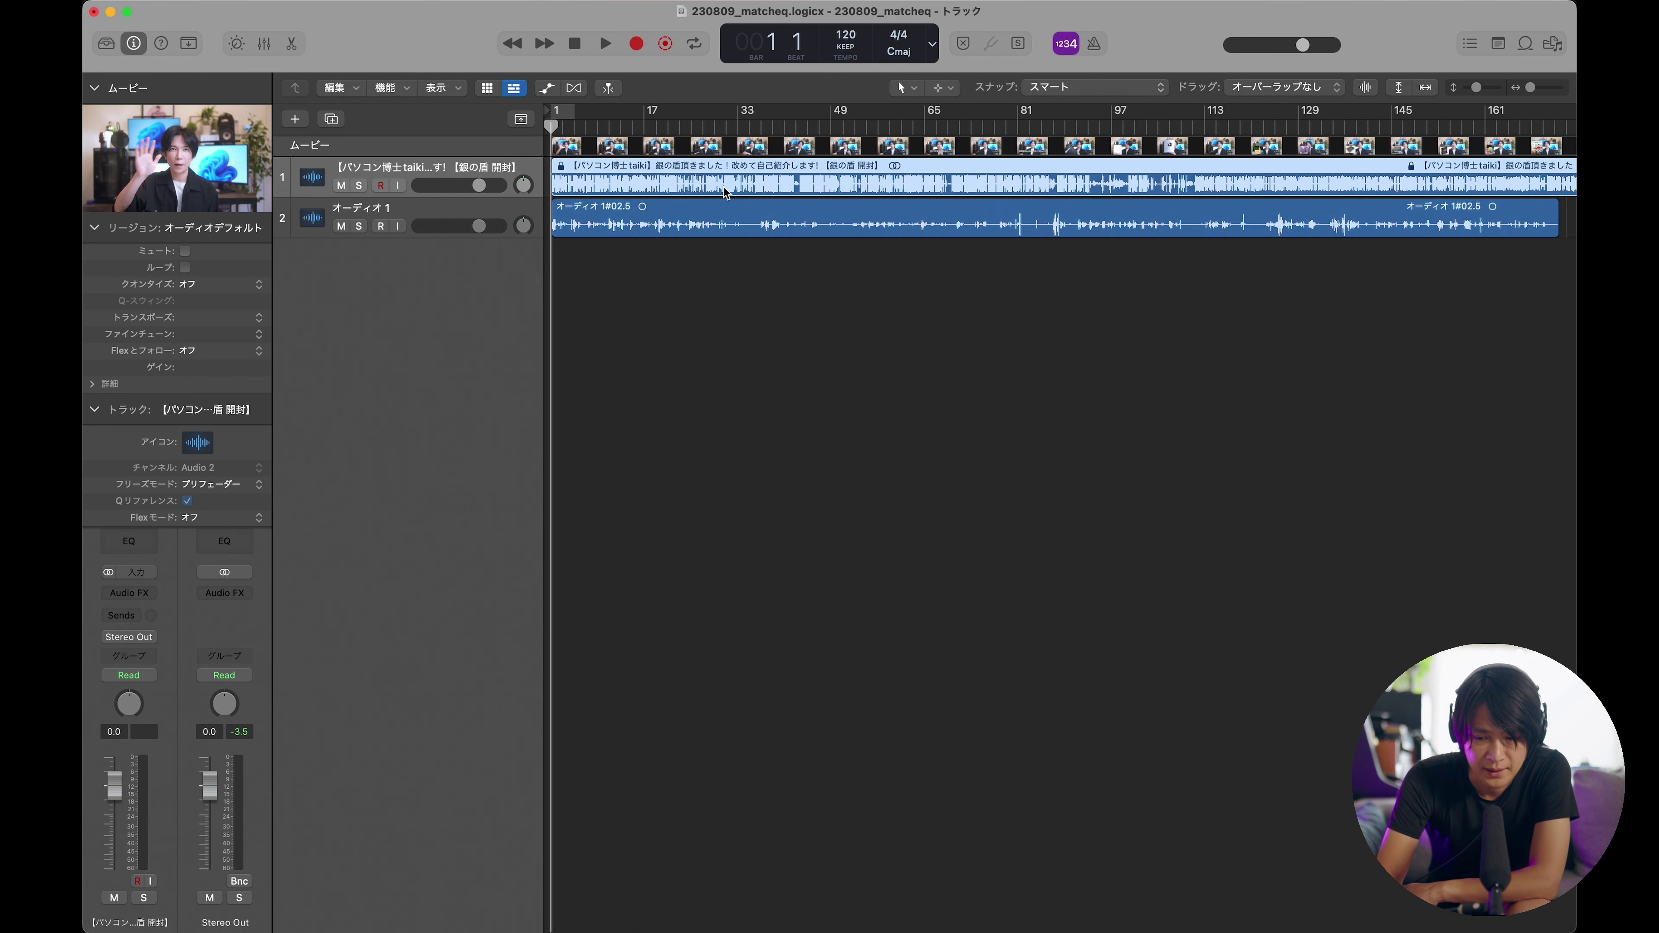
Move the movie's audio track below オーディオ 1 and select the オーディオ 1 track.
{"action": "key", "text": "super+Left"}
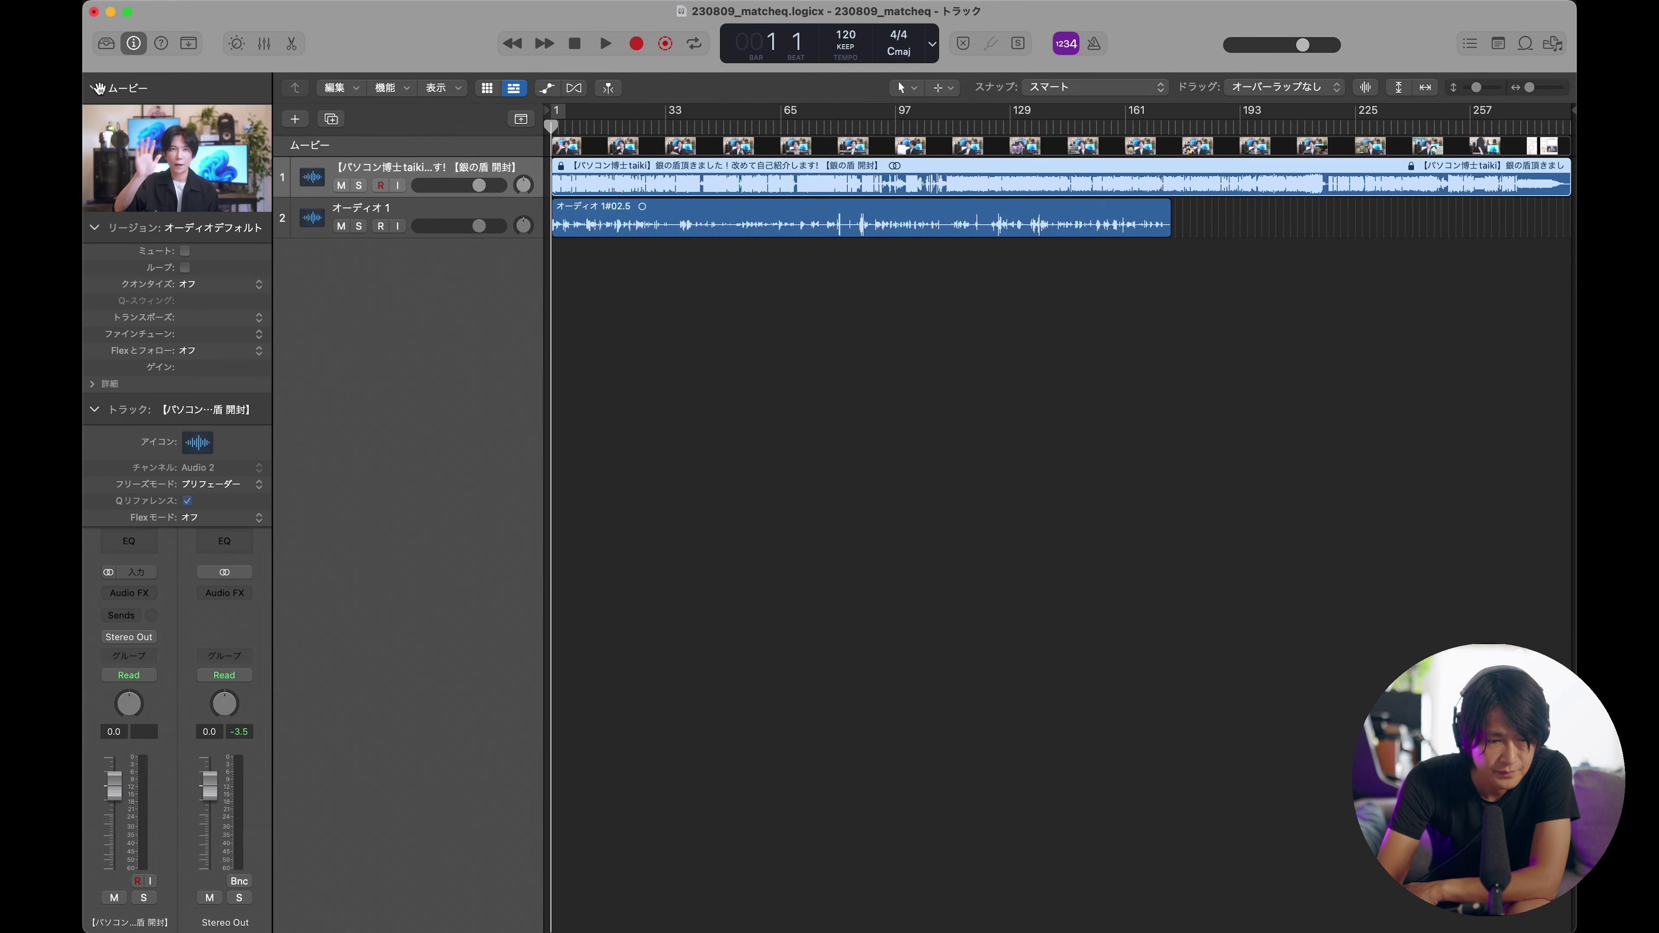
{"action": "left_click_drag", "start_coordinate": [377, 169], "coordinate": [366, 226]}
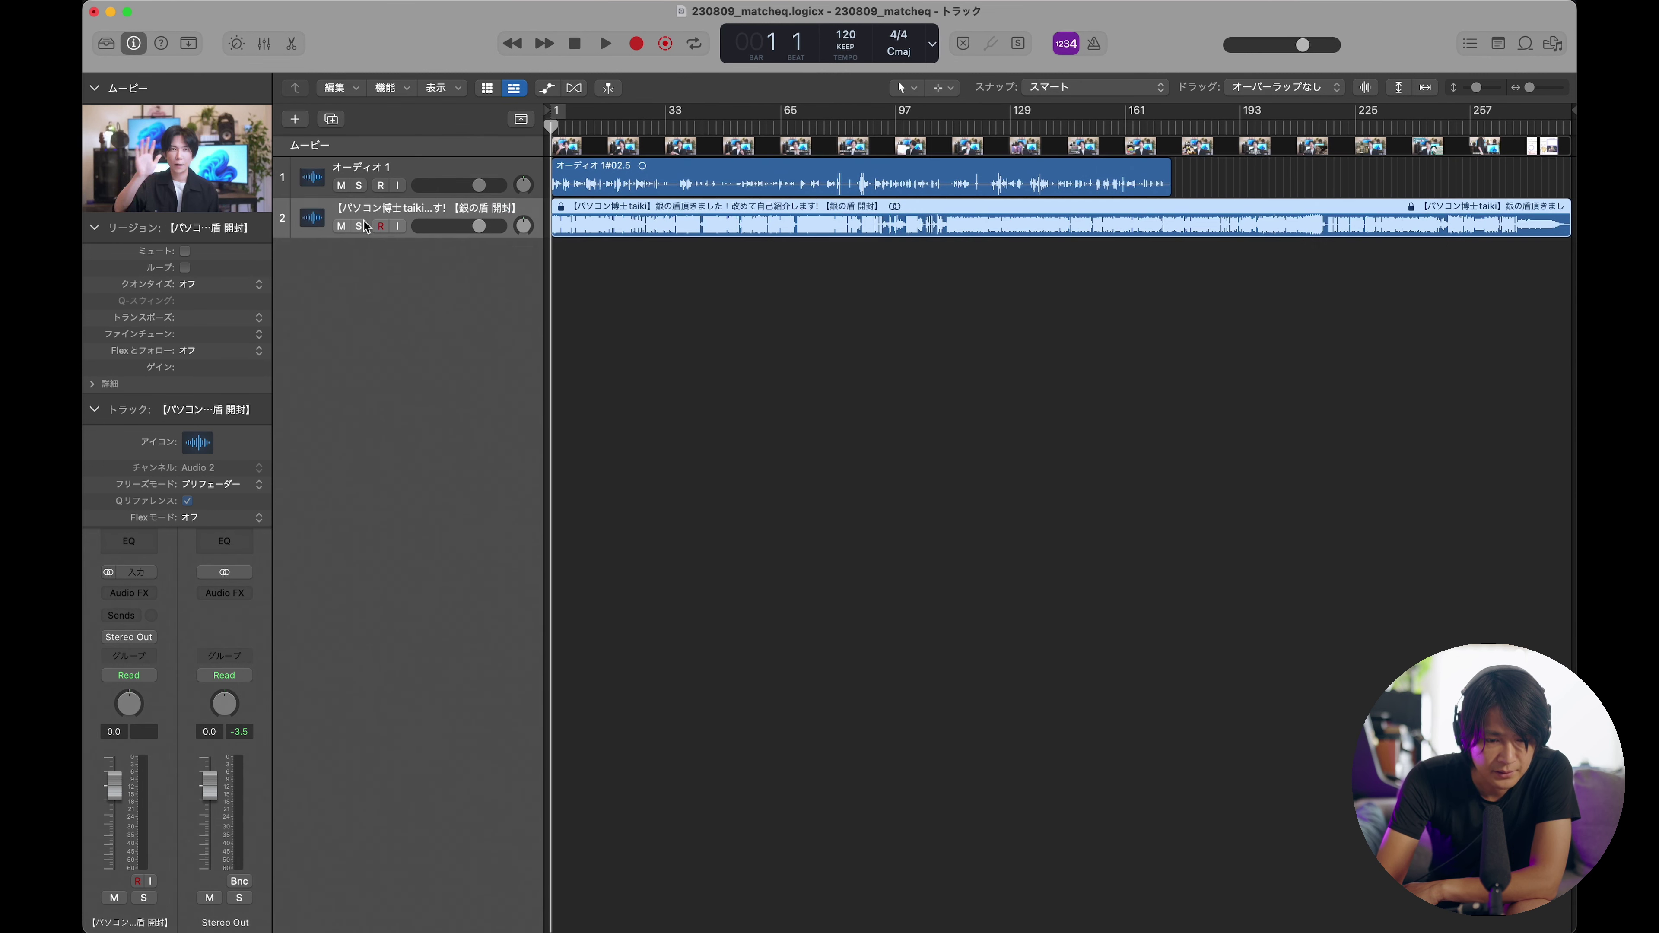
{"action": "left_click", "coordinate": [444, 182]}
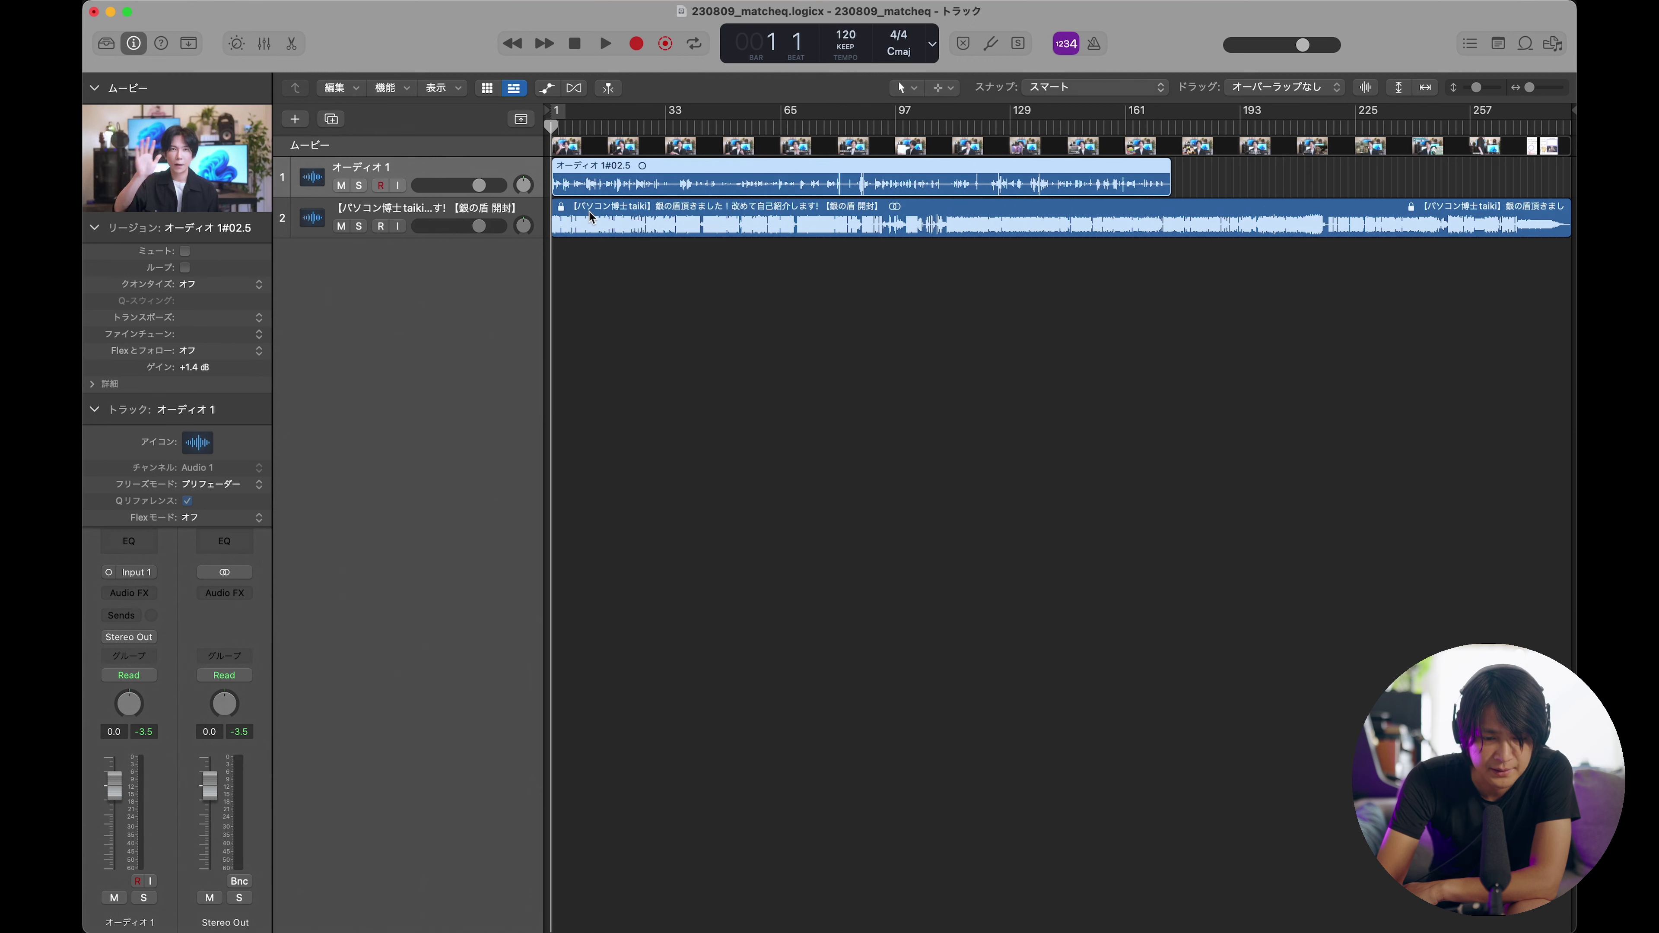
Solo the movie's audio track and play its opening bars.
{"action": "left_click", "coordinate": [359, 226]}
{"action": "key", "text": "space"}
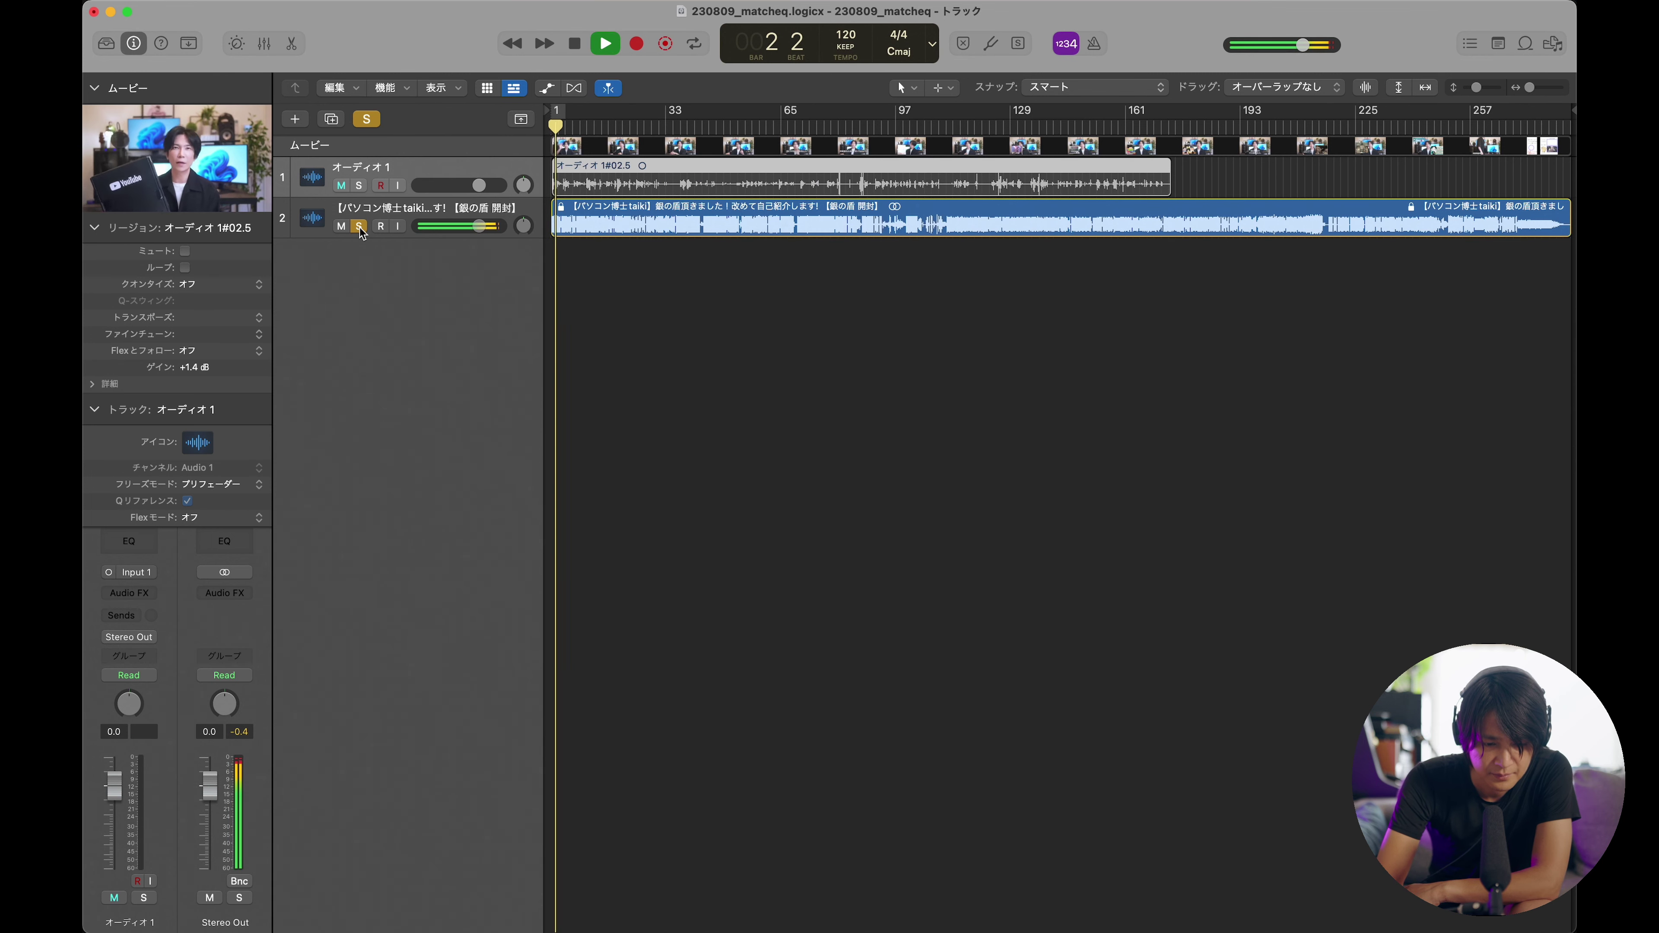
{"action": "key", "text": "space"}
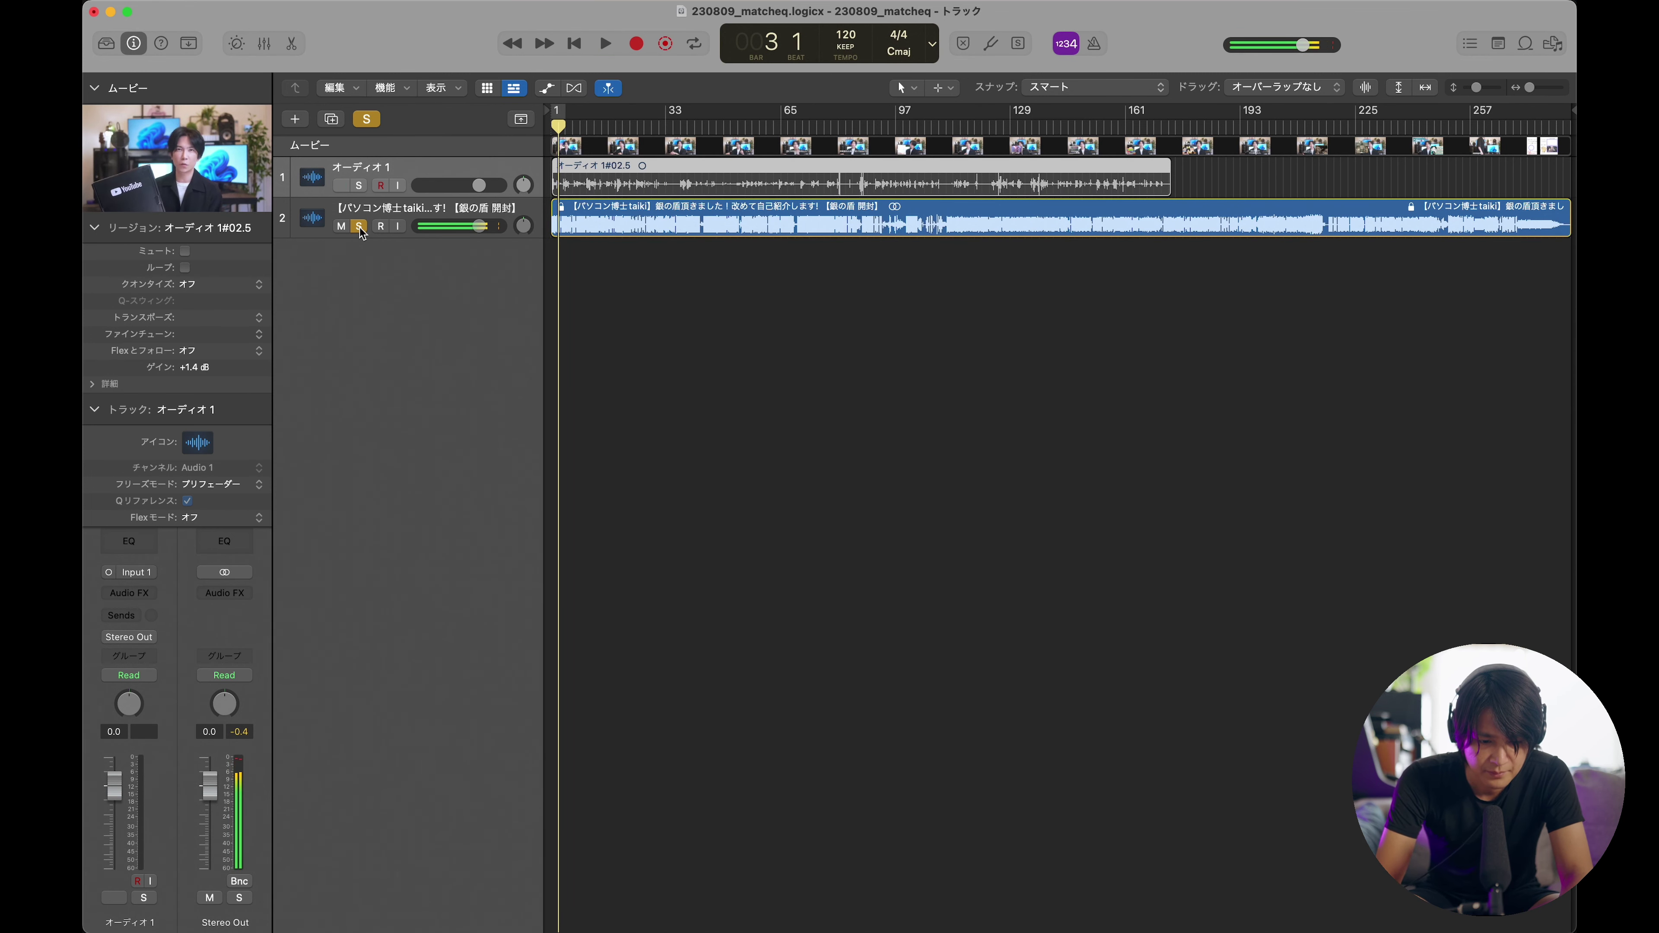
Select the movie's audio track, show its waveform in the audio track editor and play a further passage.
{"action": "key", "text": "Down"}
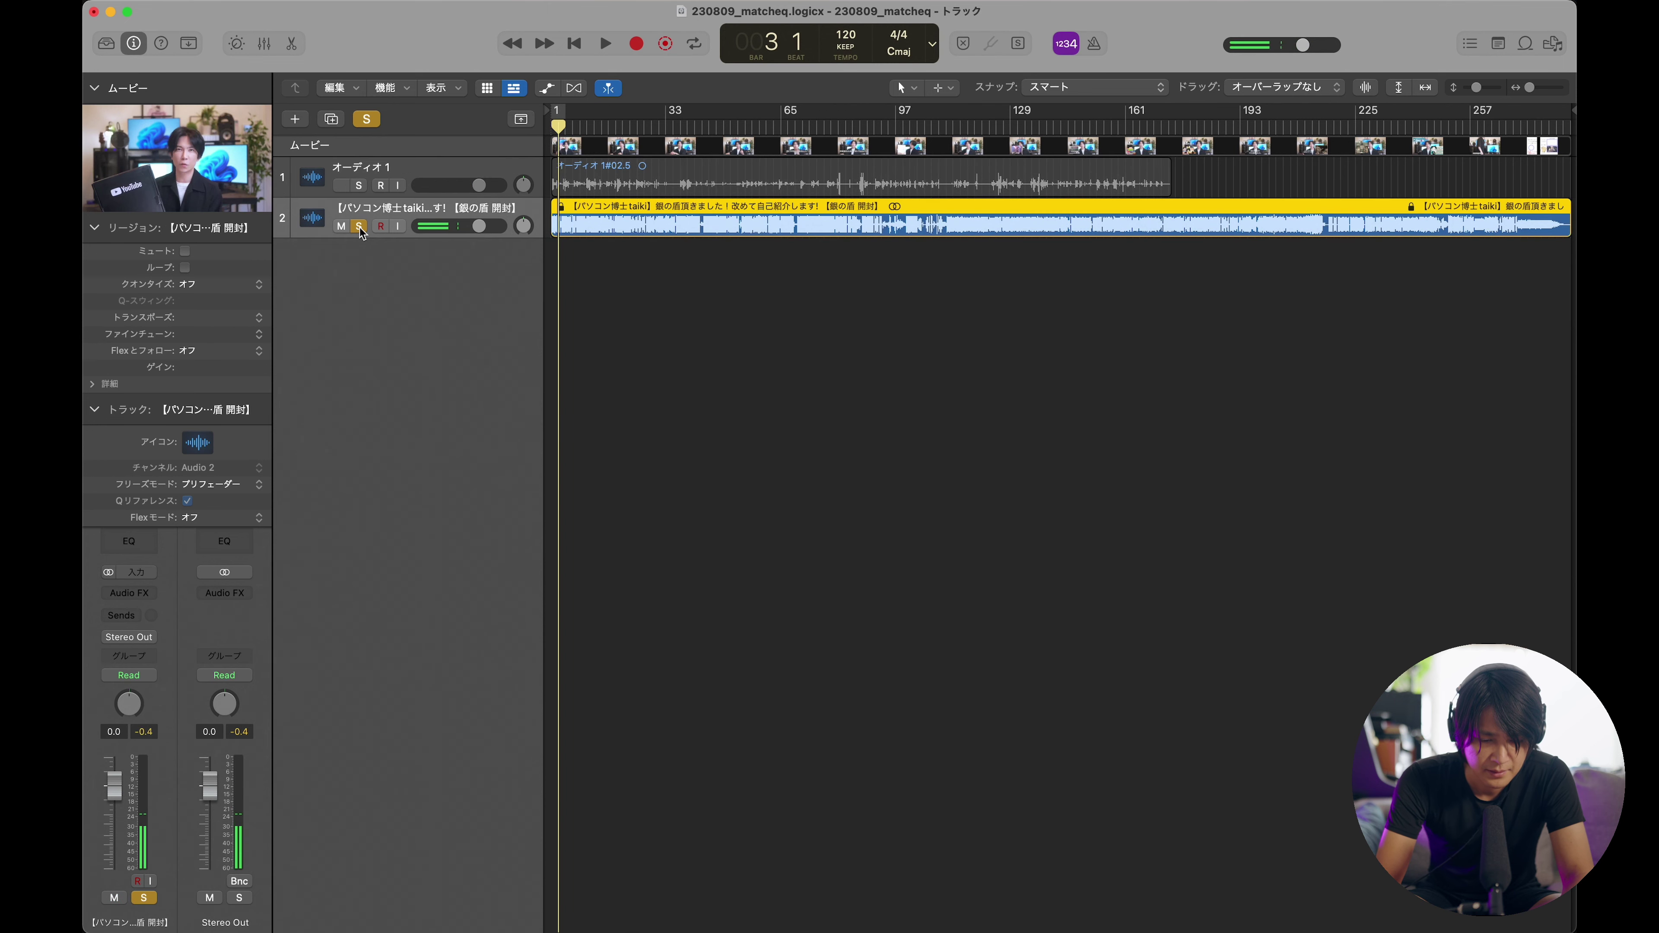
{"action": "key", "text": "e"}
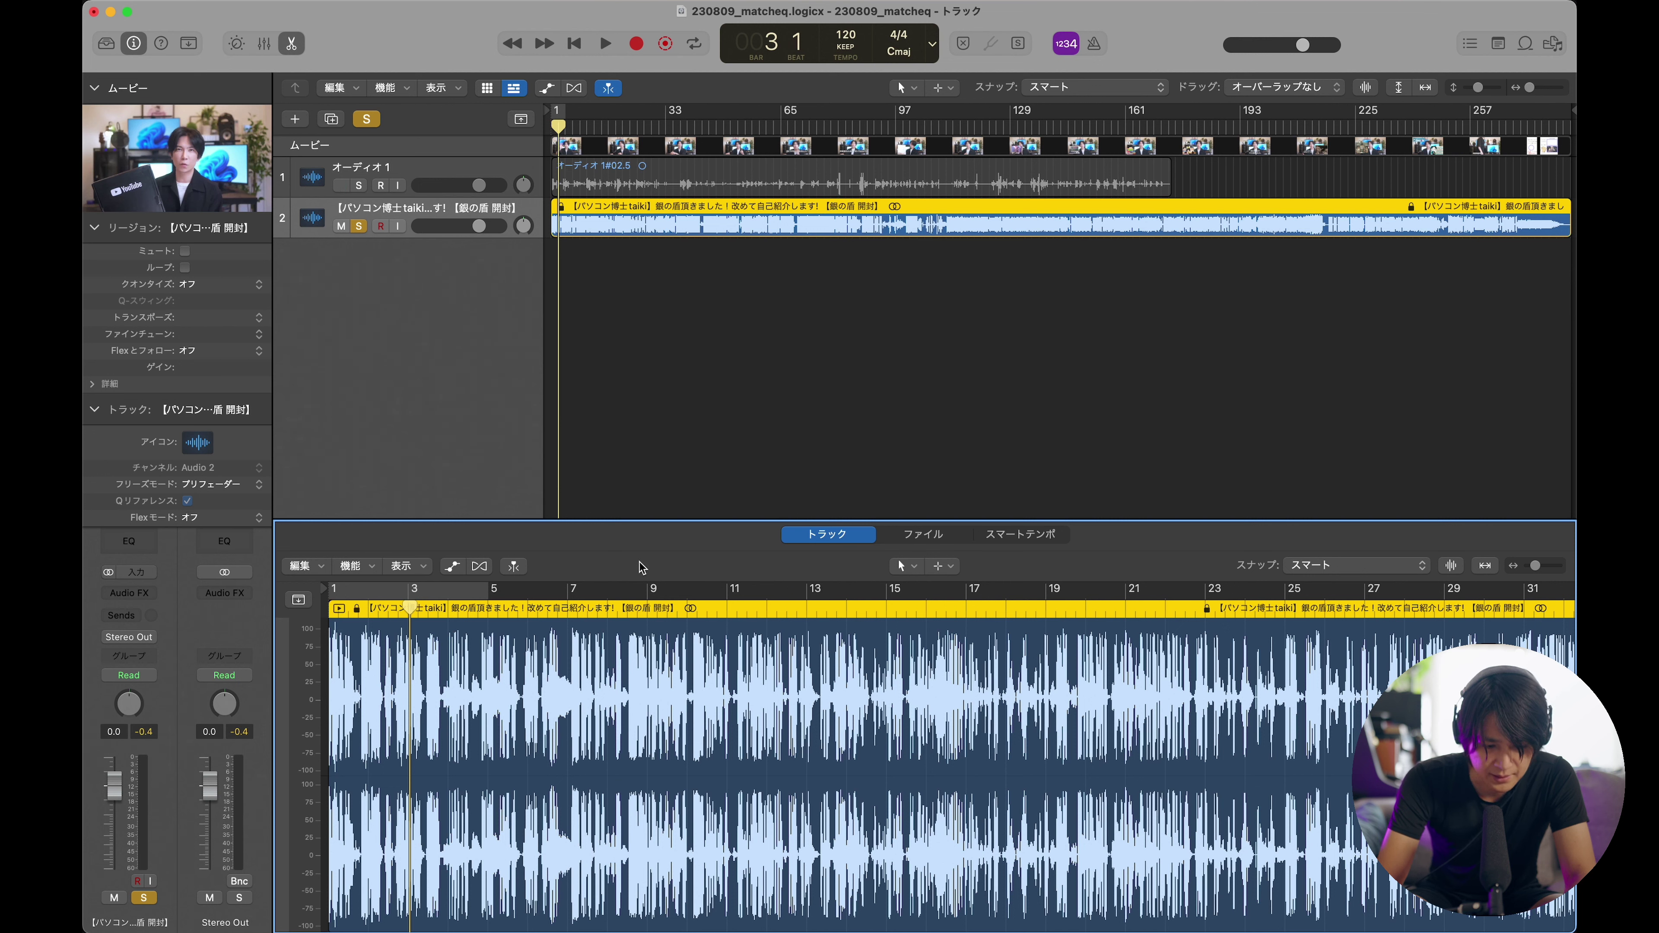
{"action": "key", "text": "space"}
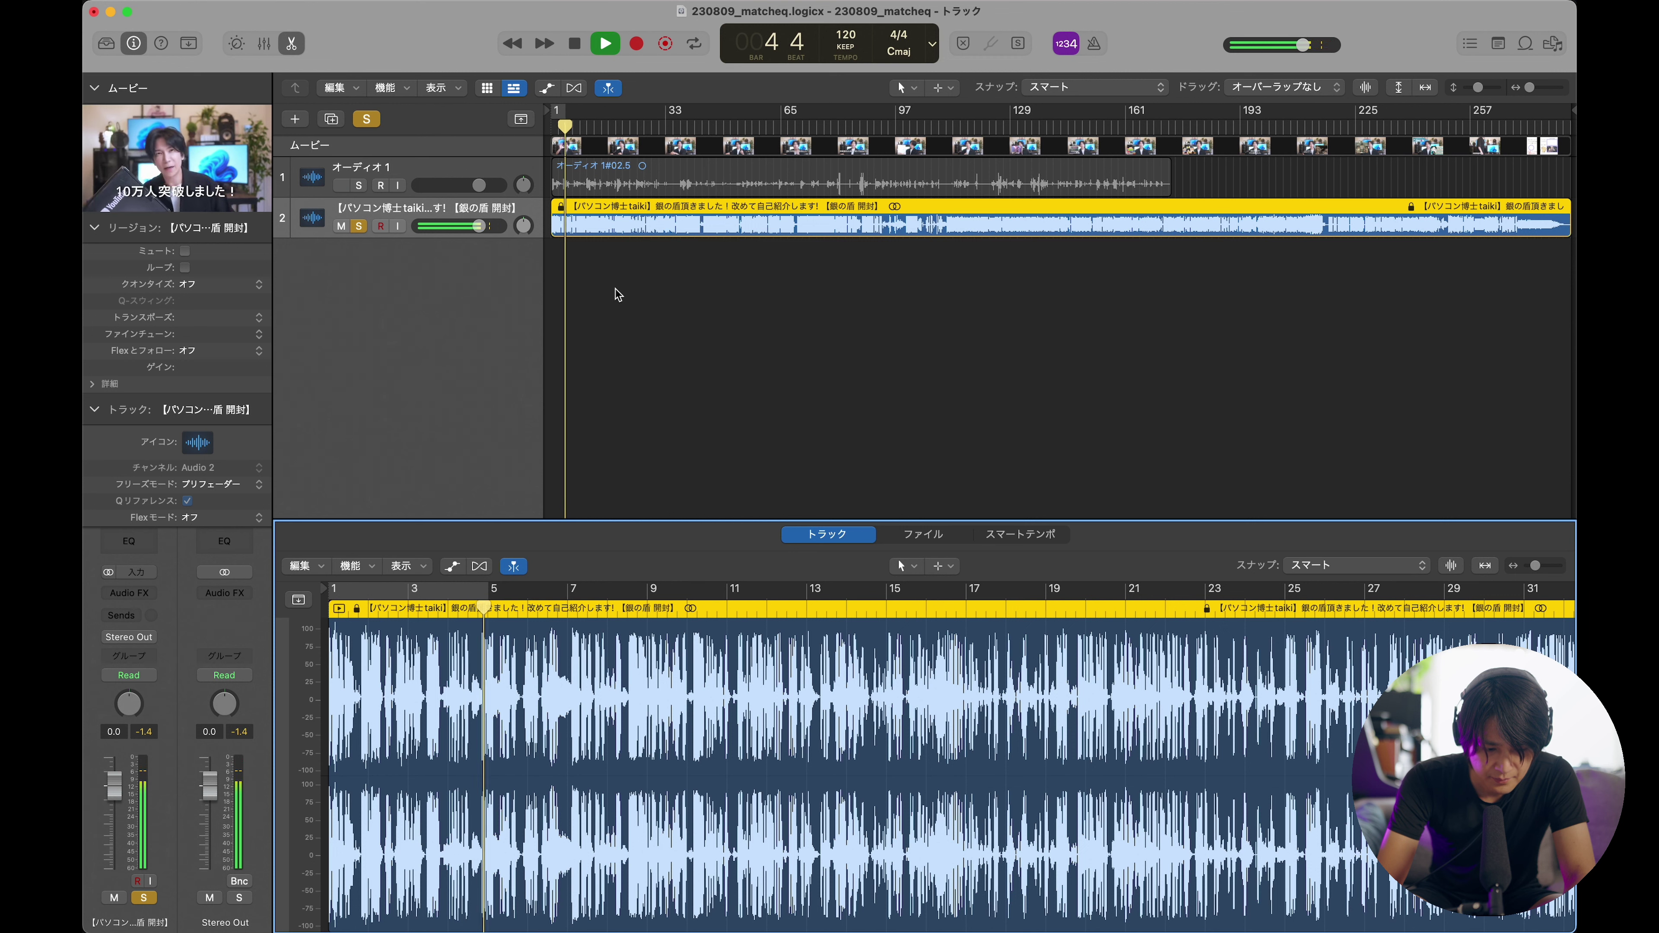
{"action": "key", "text": "space"}
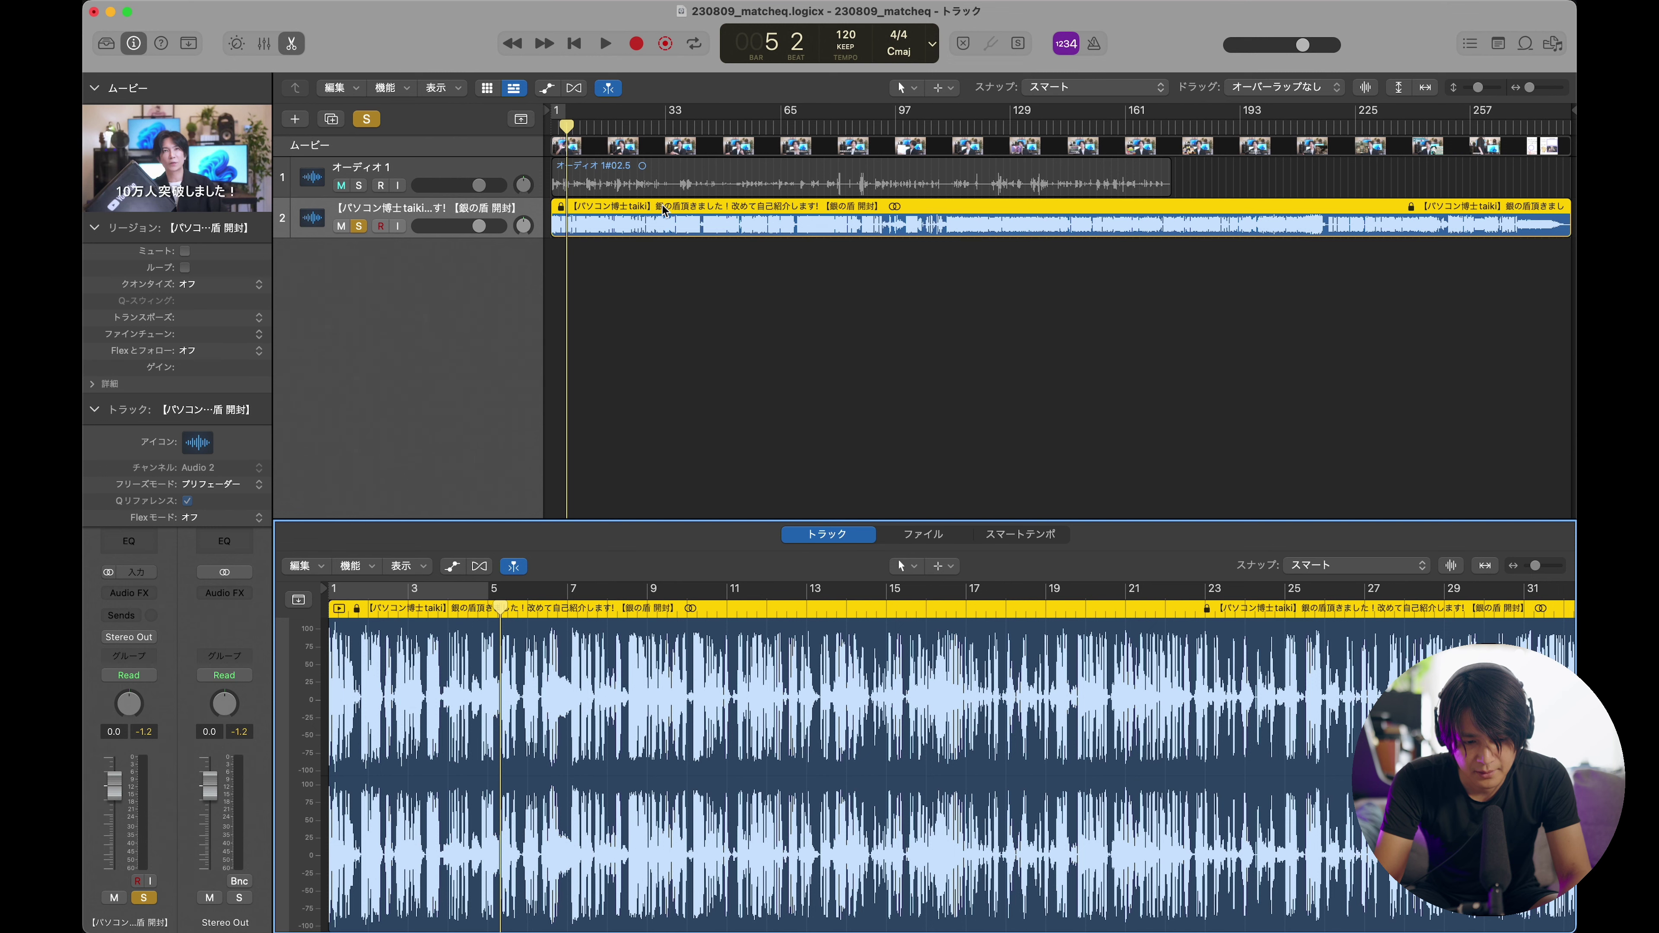
Select the オーディオ 1 track and play a soloed passage to compare its waveform and sound with the movie audio.
{"action": "key", "text": "Up"}
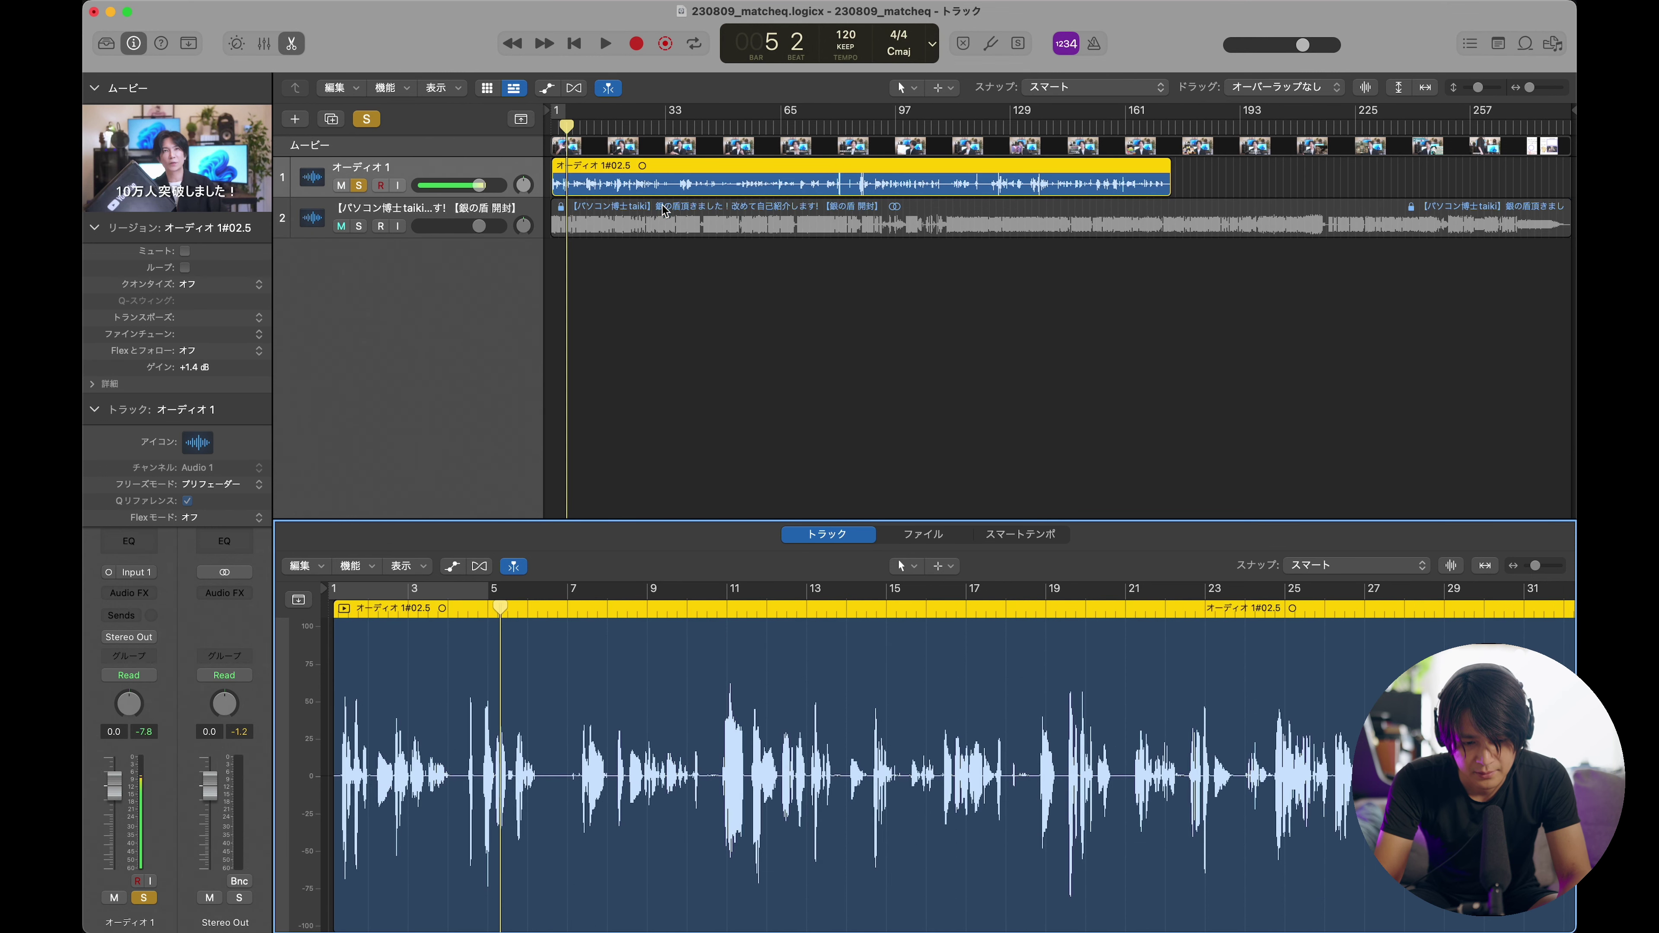
{"action": "key", "text": "space"}
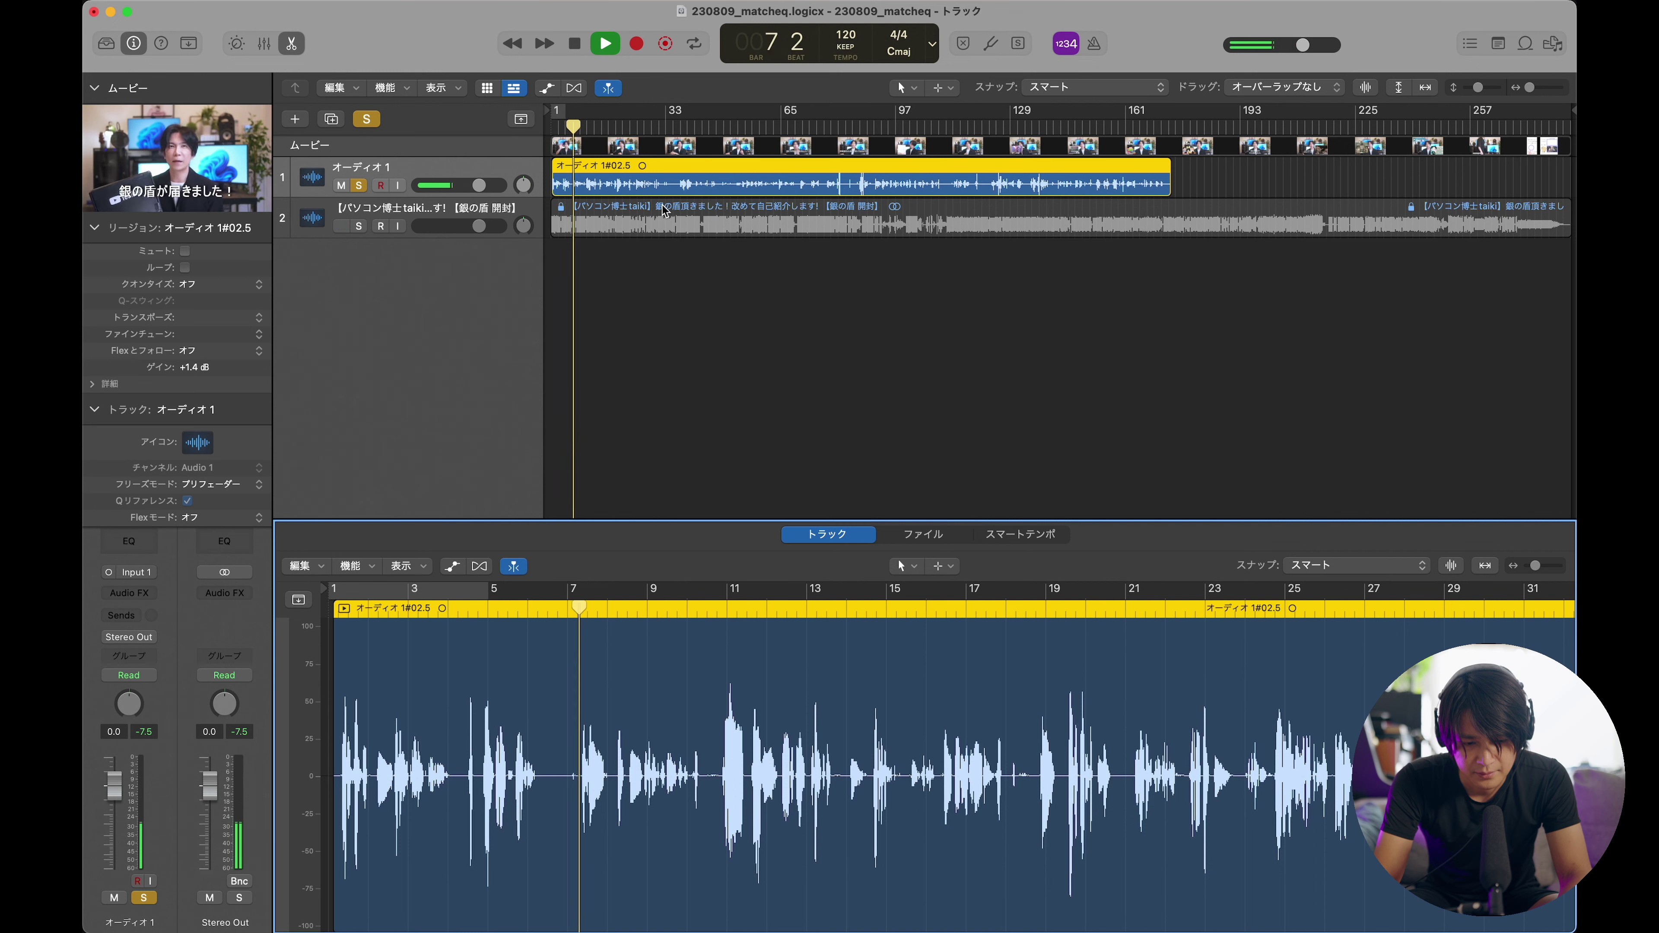
{"action": "key", "text": "space"}
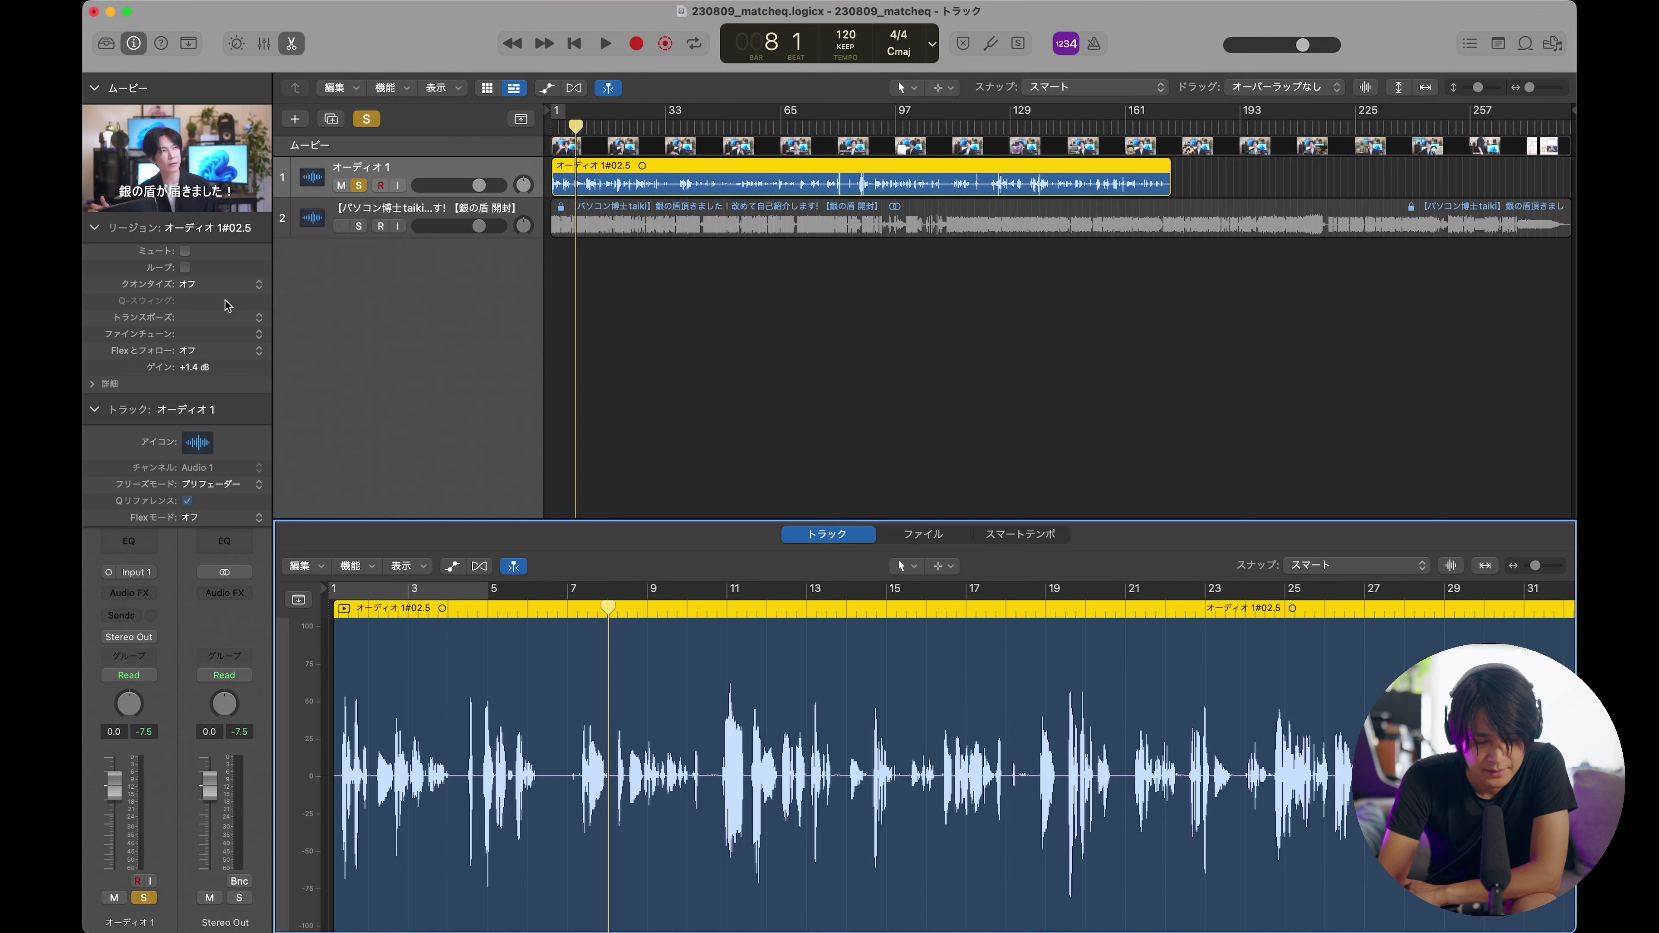
Collapse the track details and insert a mono Ozone 10 Match EQ on オーディオ 1, with its plug-in window open.
{"action": "left_click", "coordinate": [94, 410]}
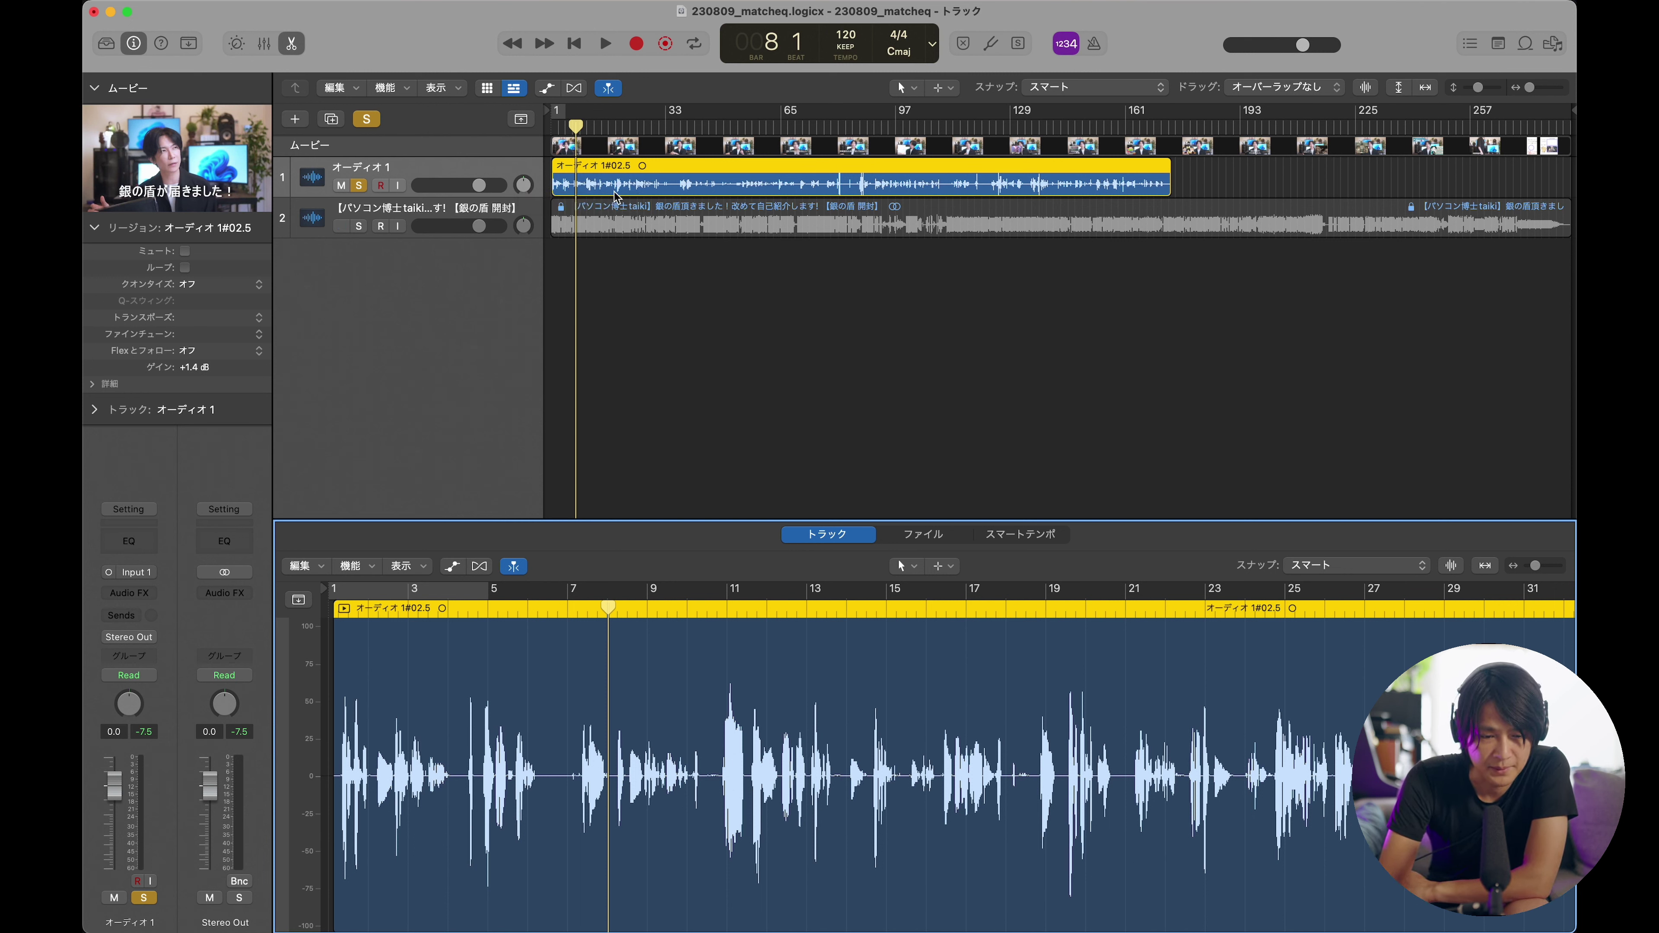
{"action": "left_click", "coordinate": [150, 600]}
{"action": "mouse_move", "coordinate": [185, 674]}
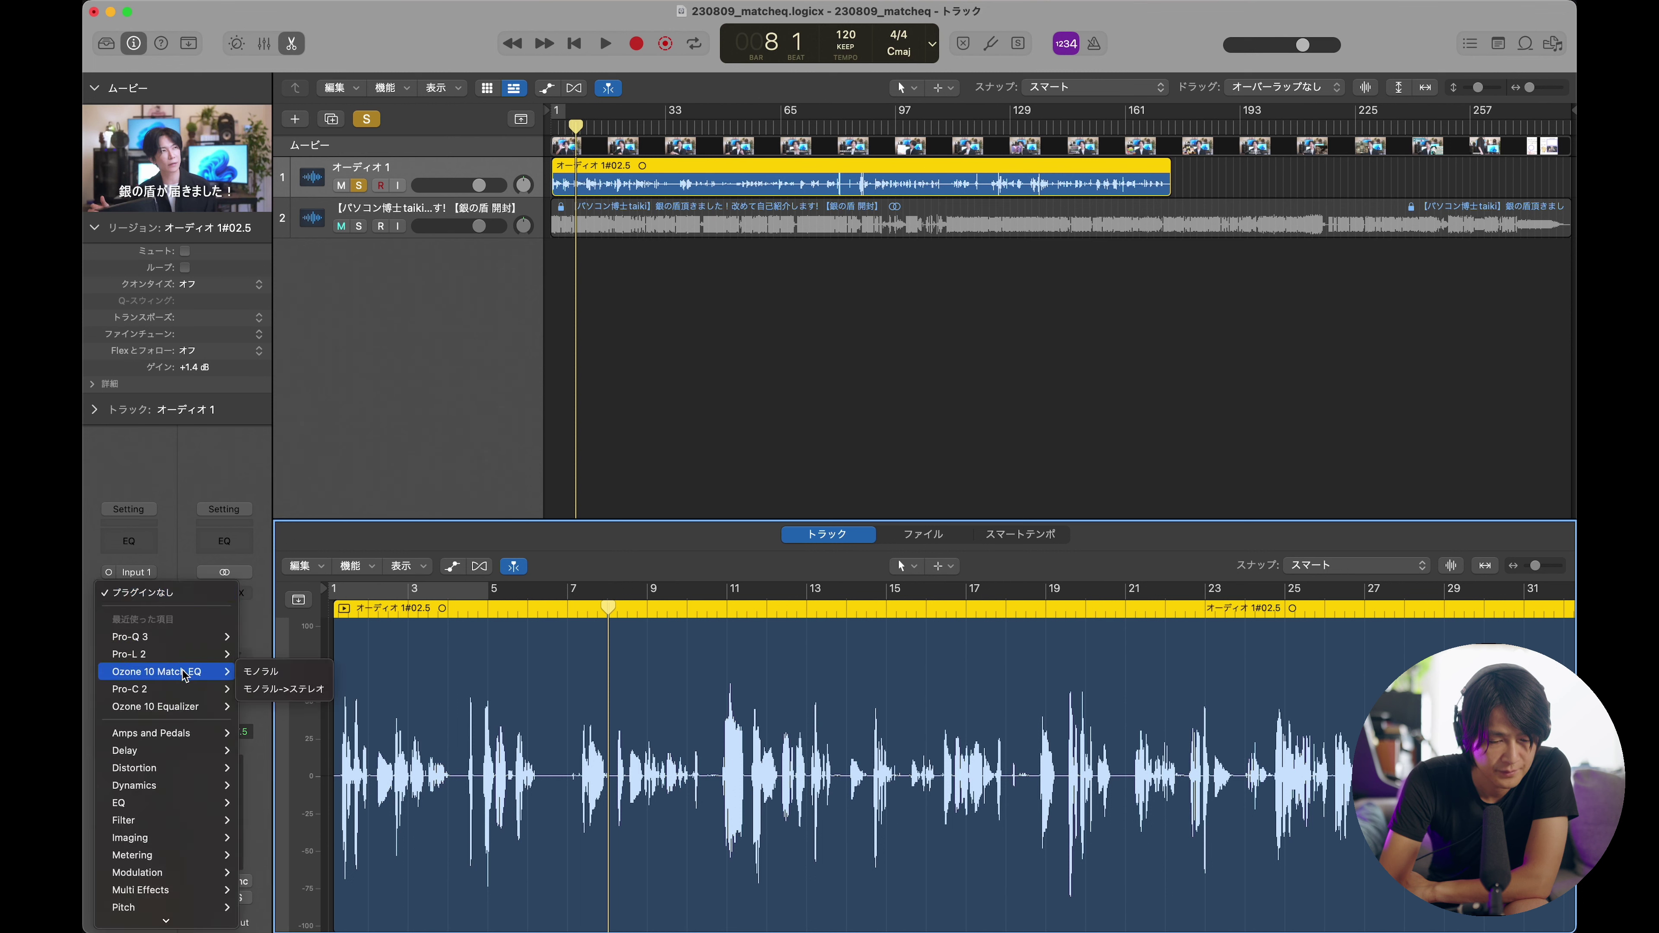
{"action": "left_click", "coordinate": [262, 671]}
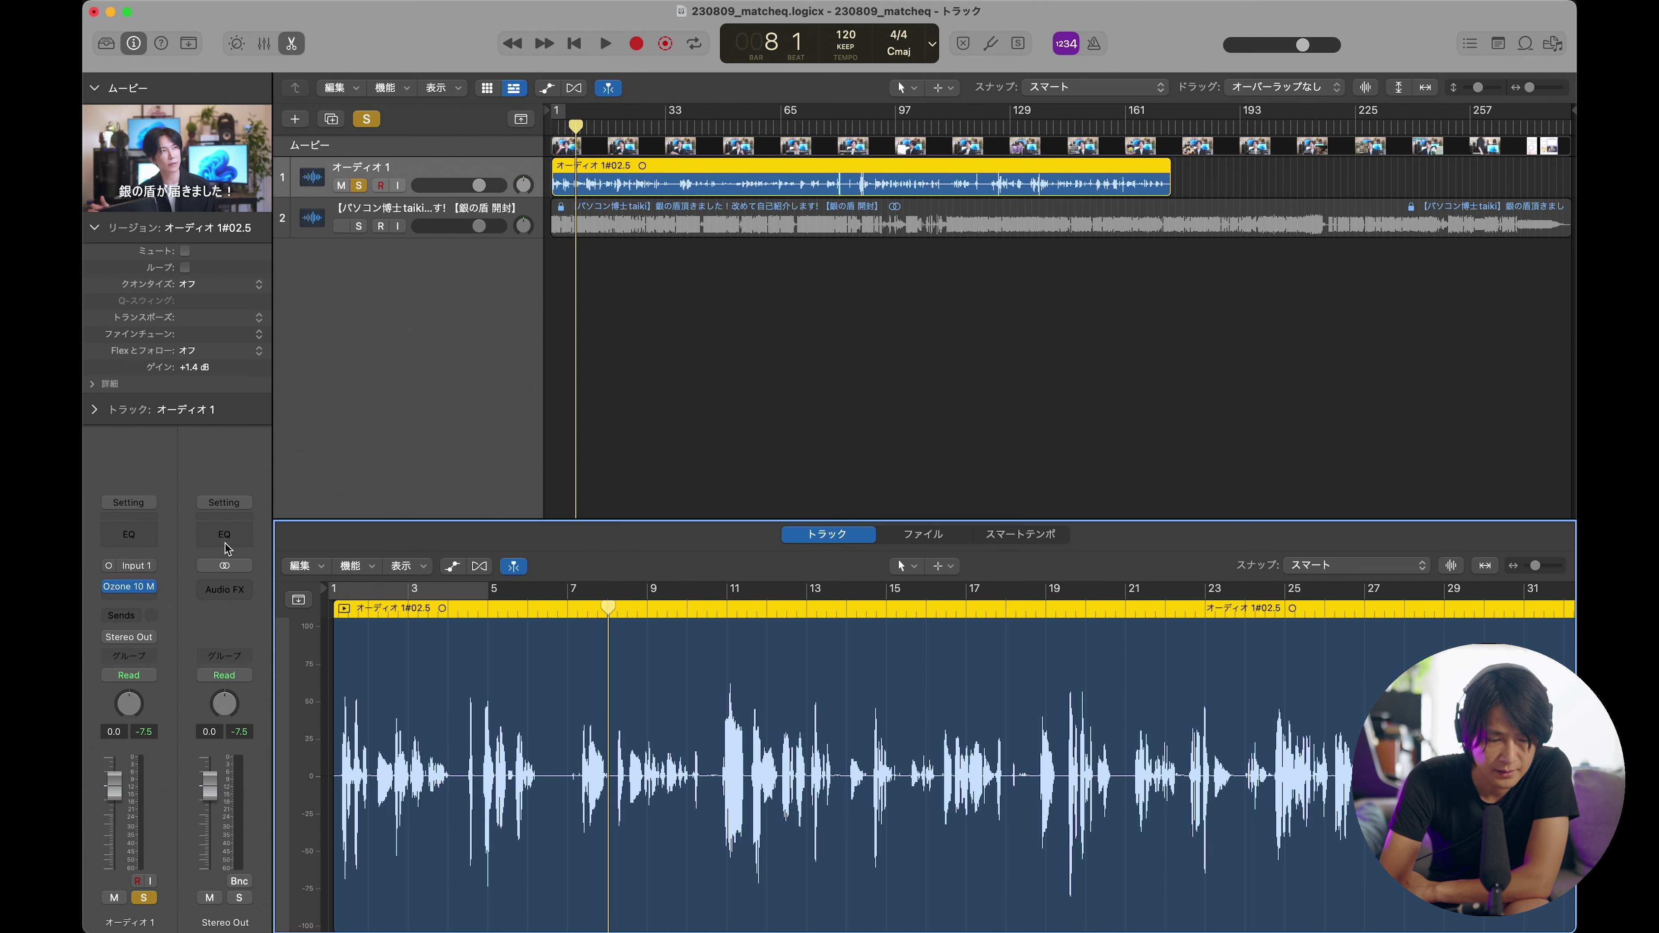
{"action": "left_click", "coordinate": [134, 593]}
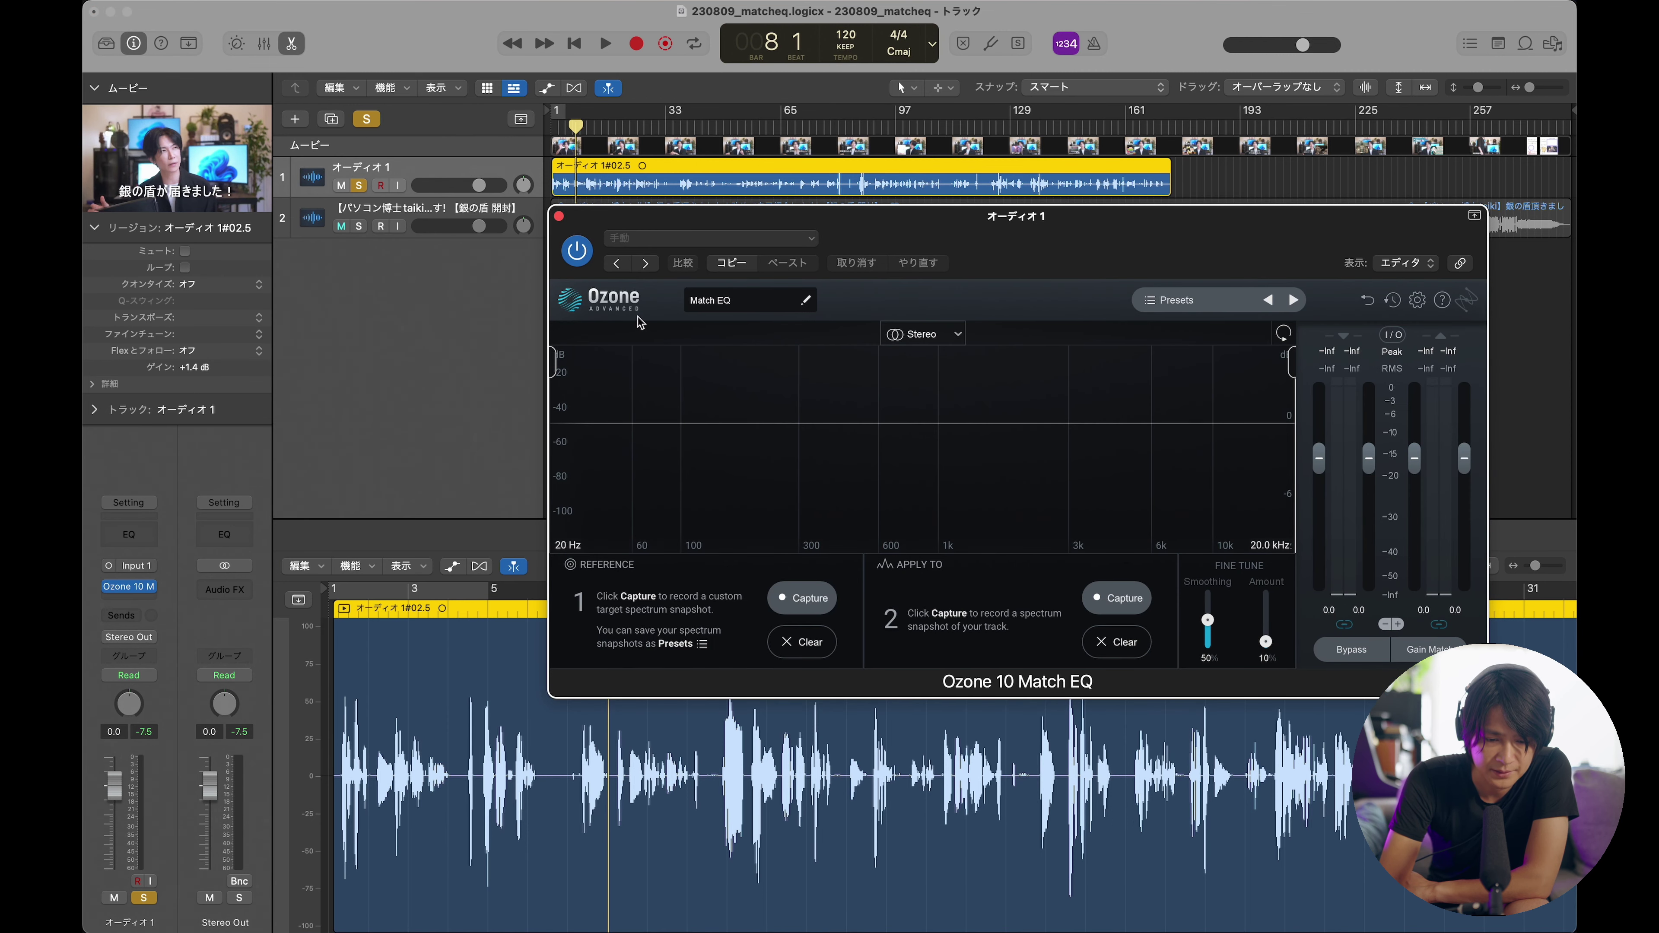
Select the soloed movie audio track and capture its playback as the Match EQ reference spectrum, stopping playback at the end.
{"action": "left_click_drag", "start_coordinate": [1035, 256], "coordinate": [1028, 330]}
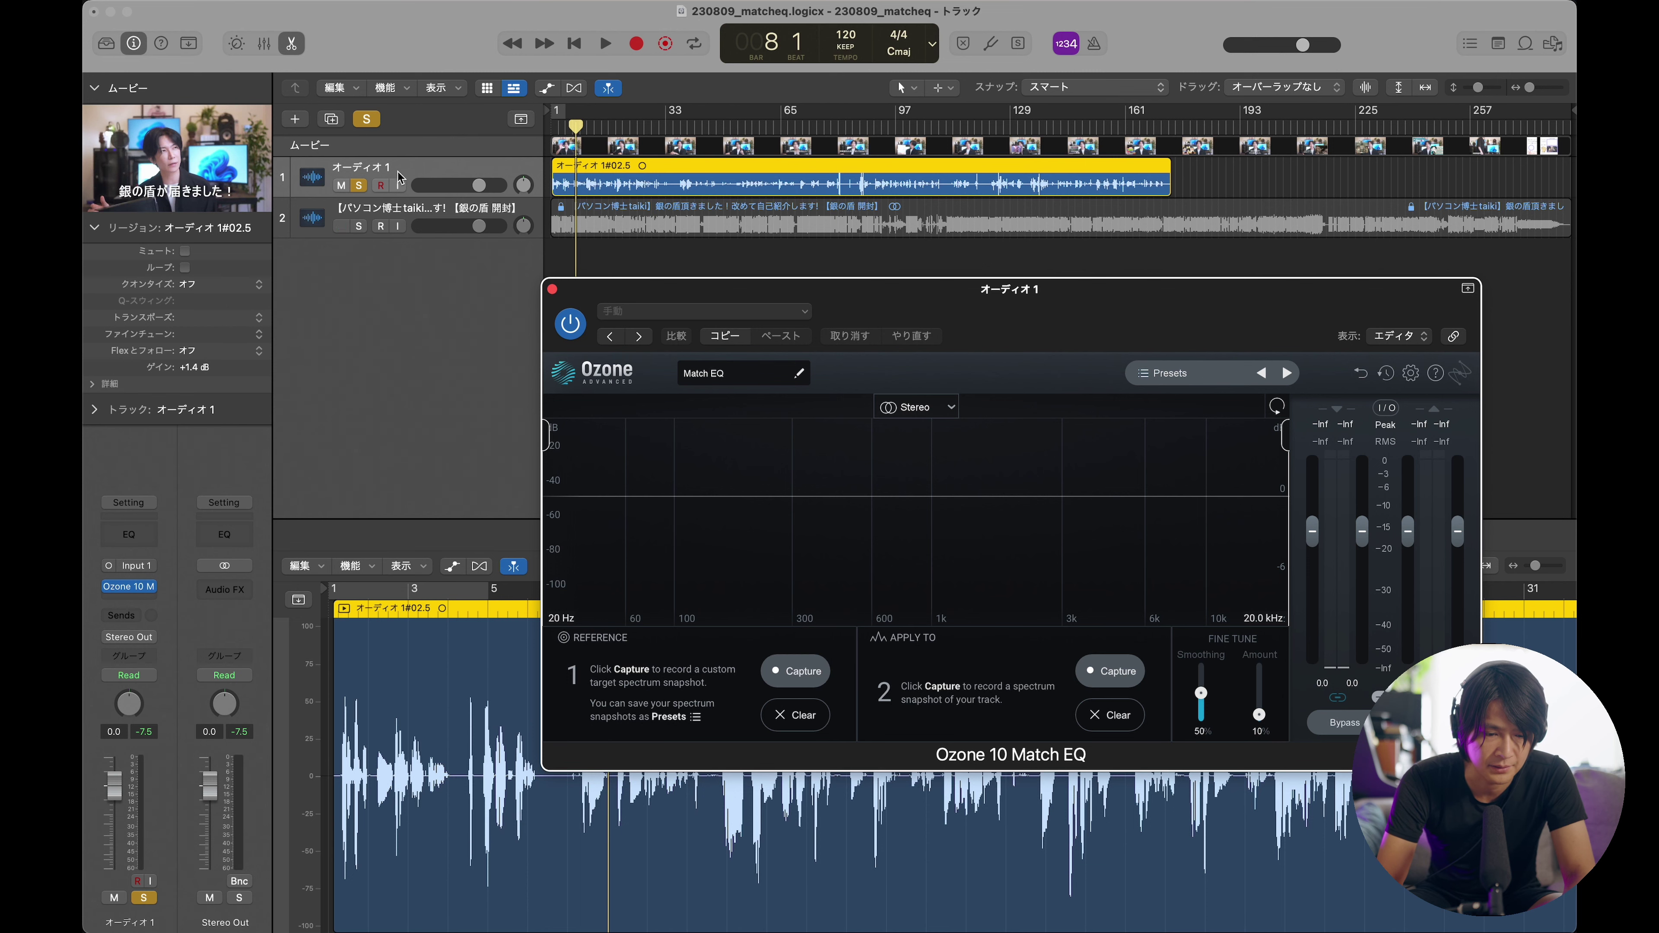
{"action": "left_click", "coordinate": [453, 168]}
{"action": "key", "text": "Down"}
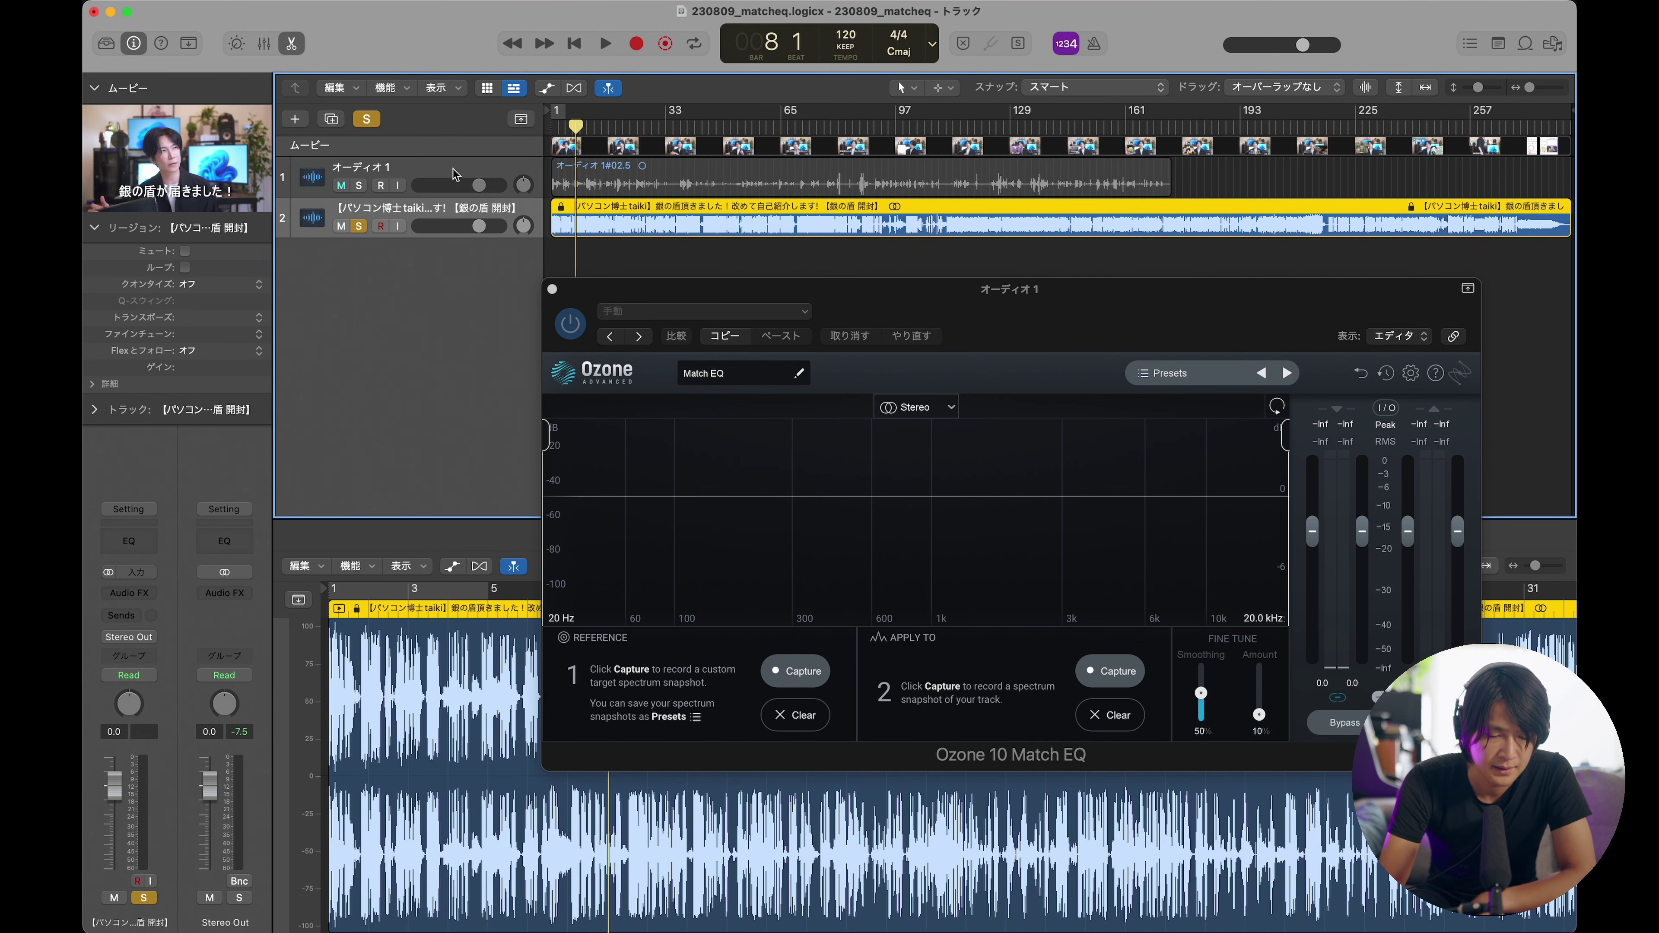
{"action": "left_click_drag", "start_coordinate": [896, 311], "coordinate": [863, 290]}
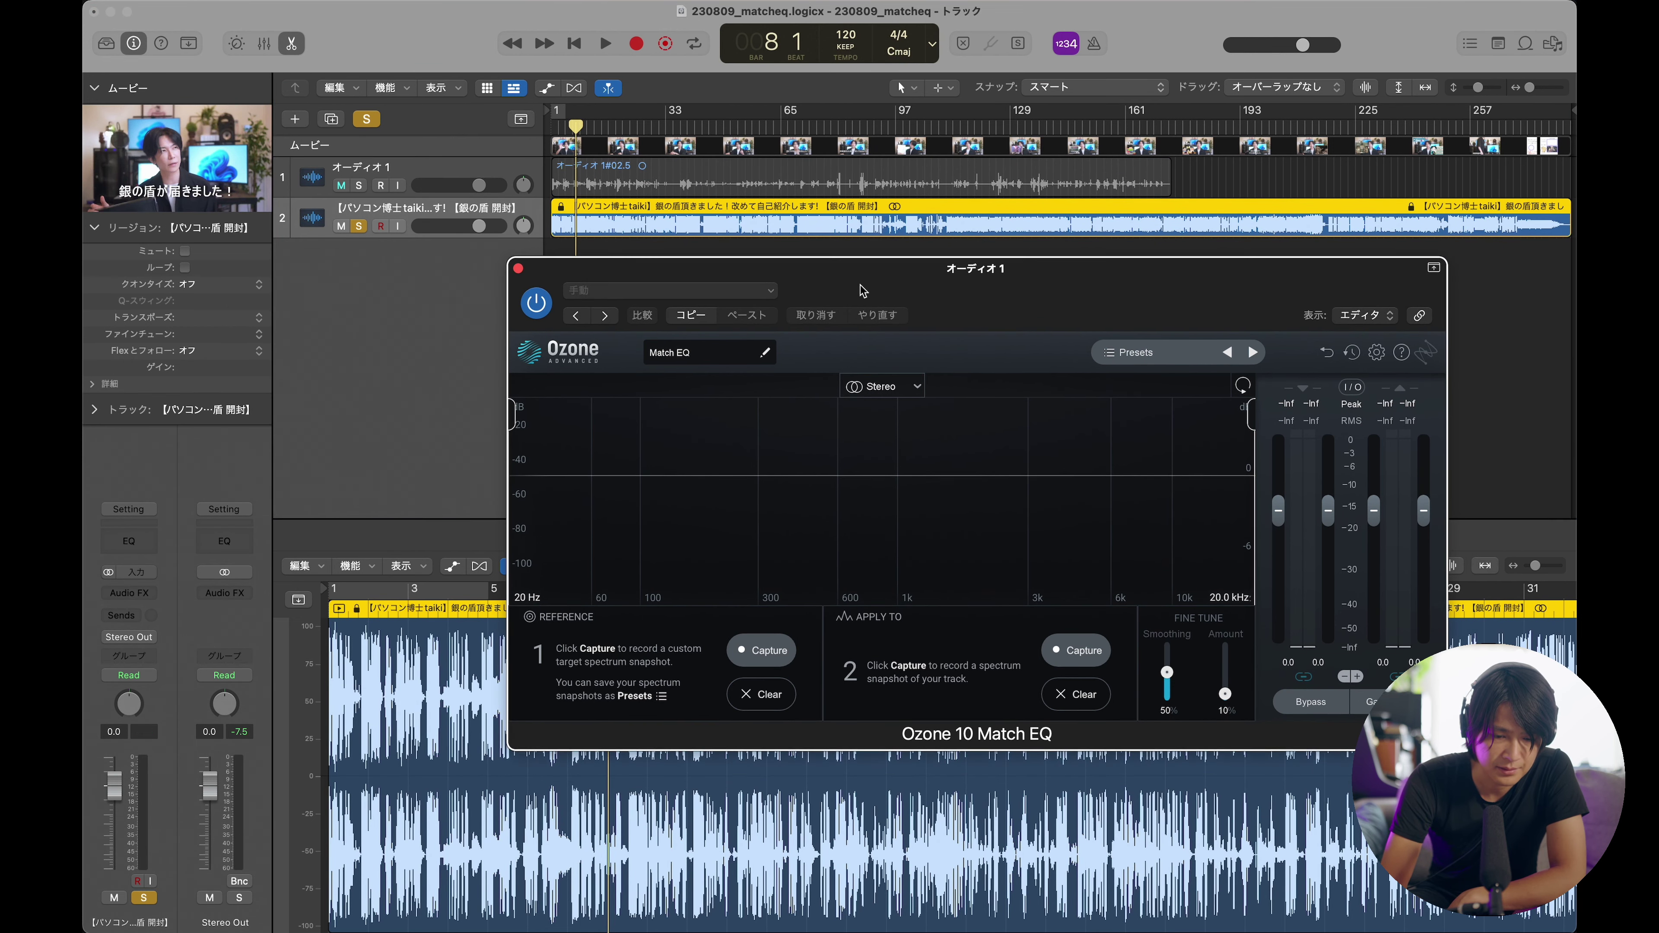
{"action": "left_click", "coordinate": [769, 654]}
{"action": "key", "text": "space"}
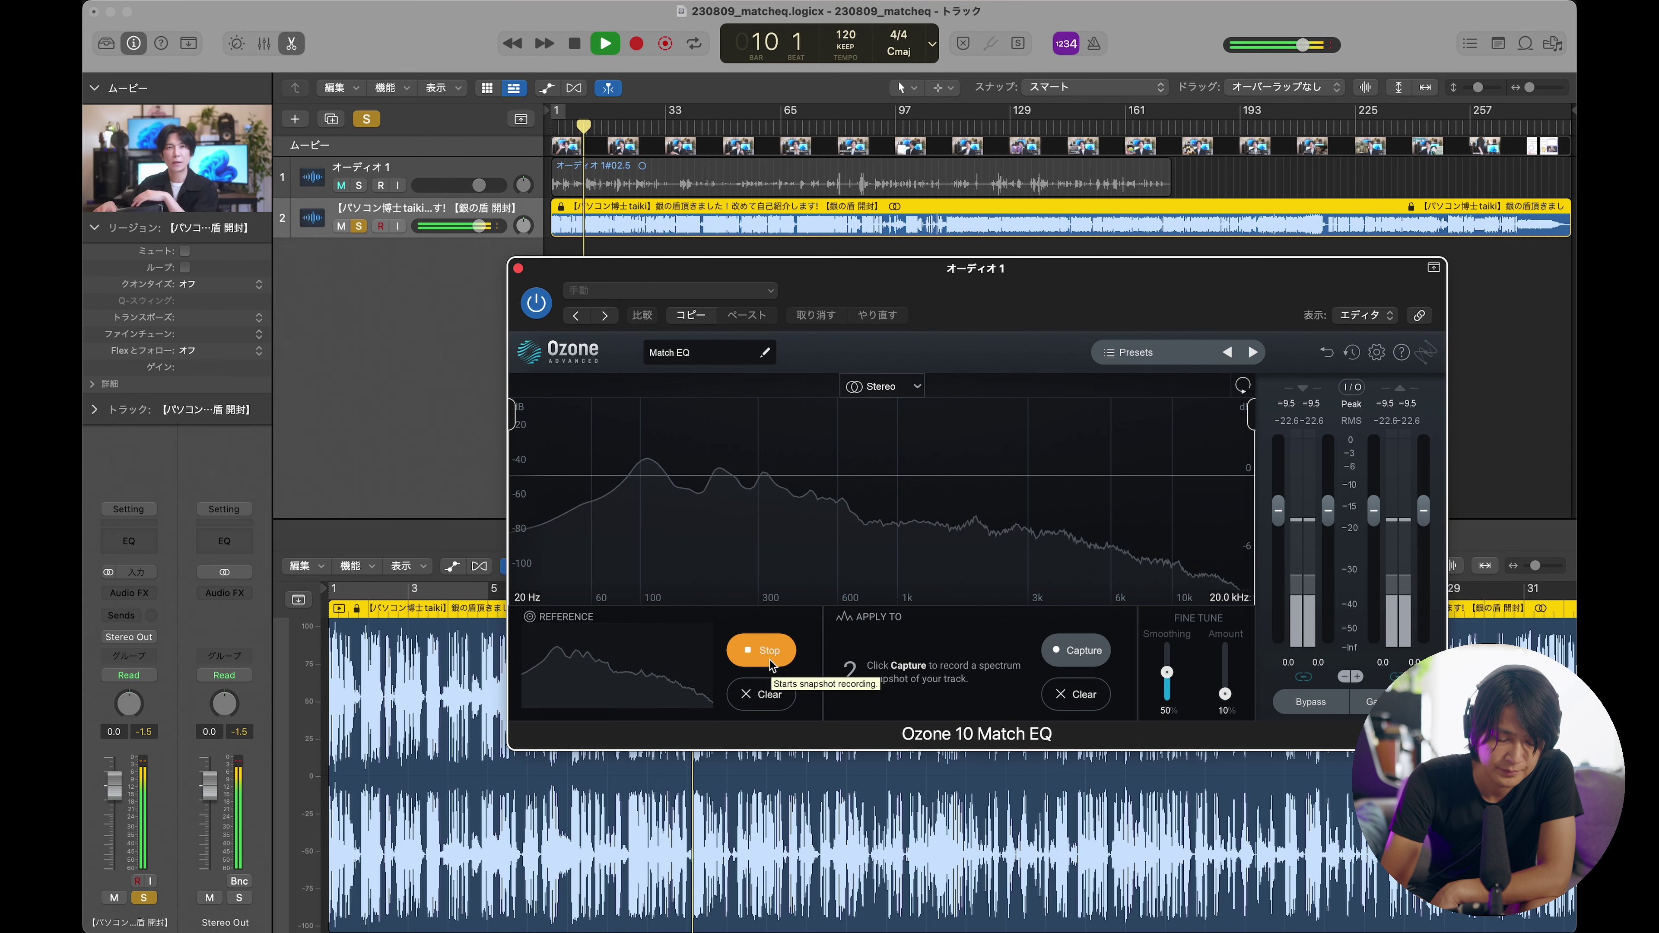
{"action": "left_click", "coordinate": [772, 662]}
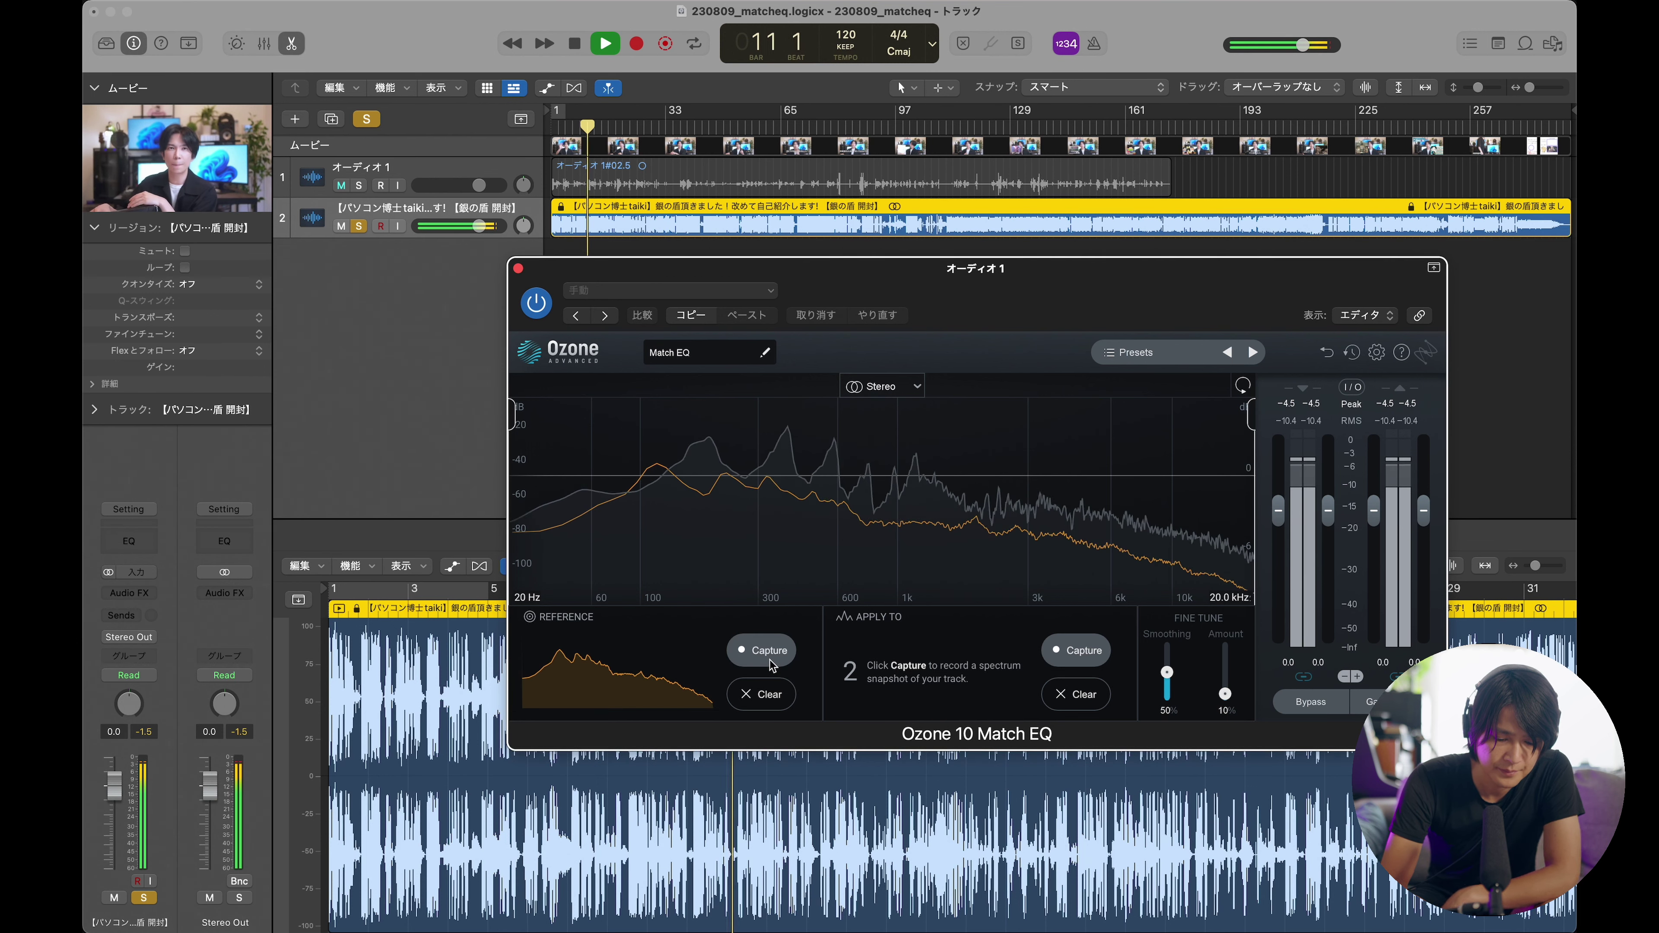
{"action": "key", "text": "space"}
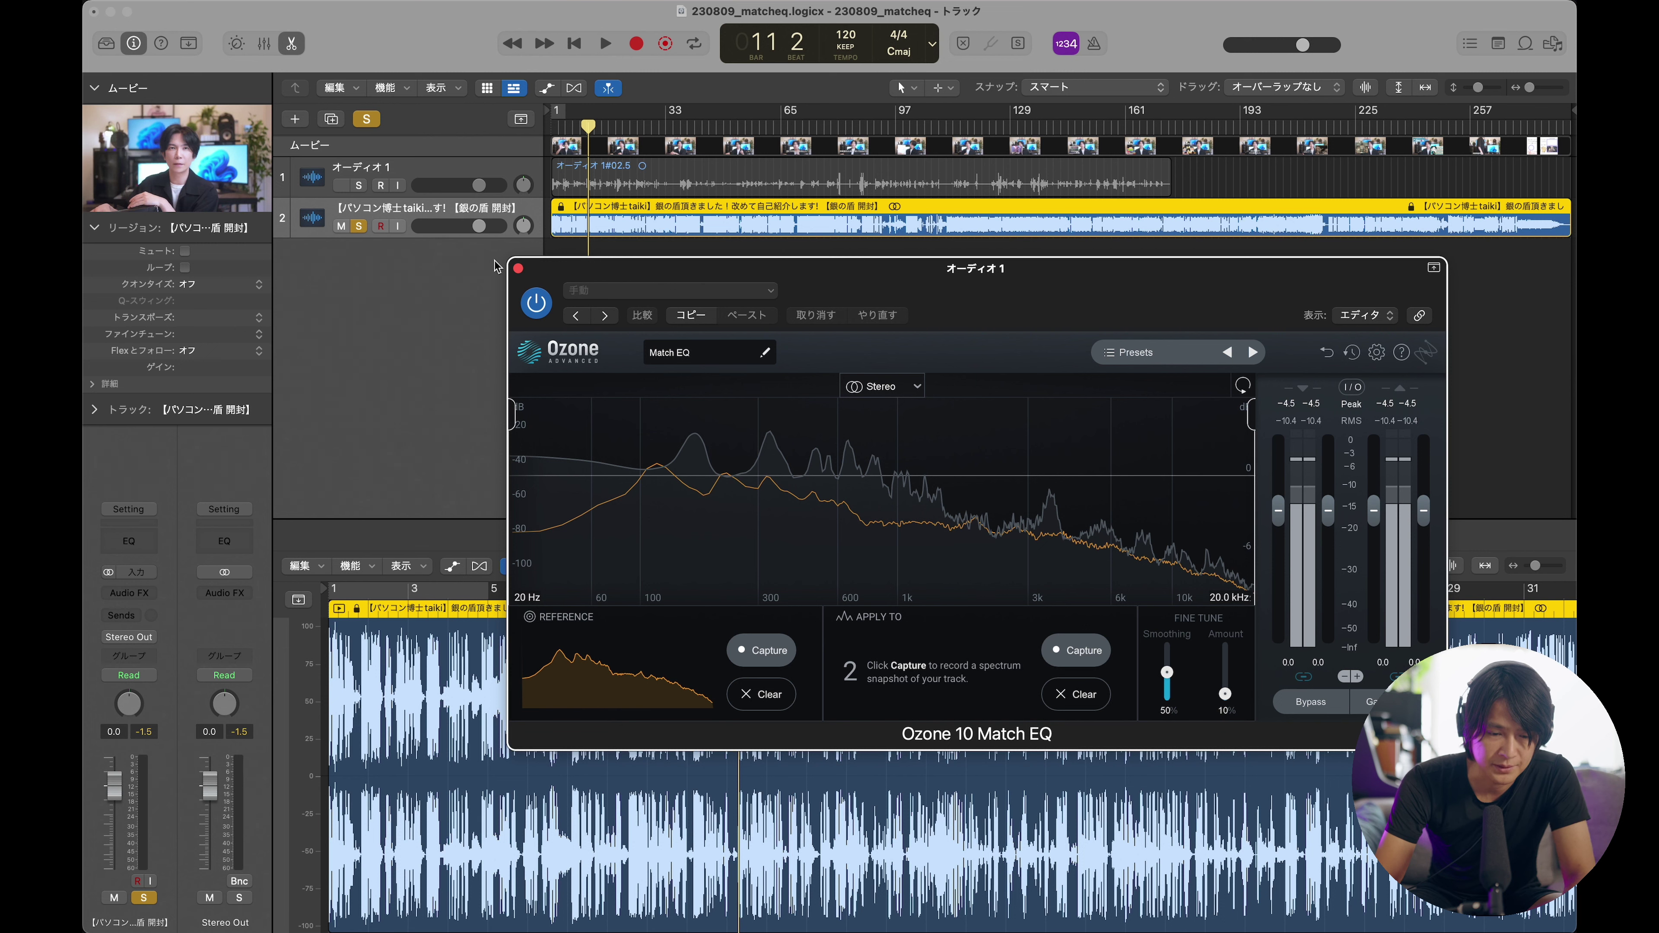
Select the オーディオ 1 track and capture its soloed playback as the Match EQ Apply To spectrum, stopping playback at the end.
{"action": "left_click", "coordinate": [452, 302]}
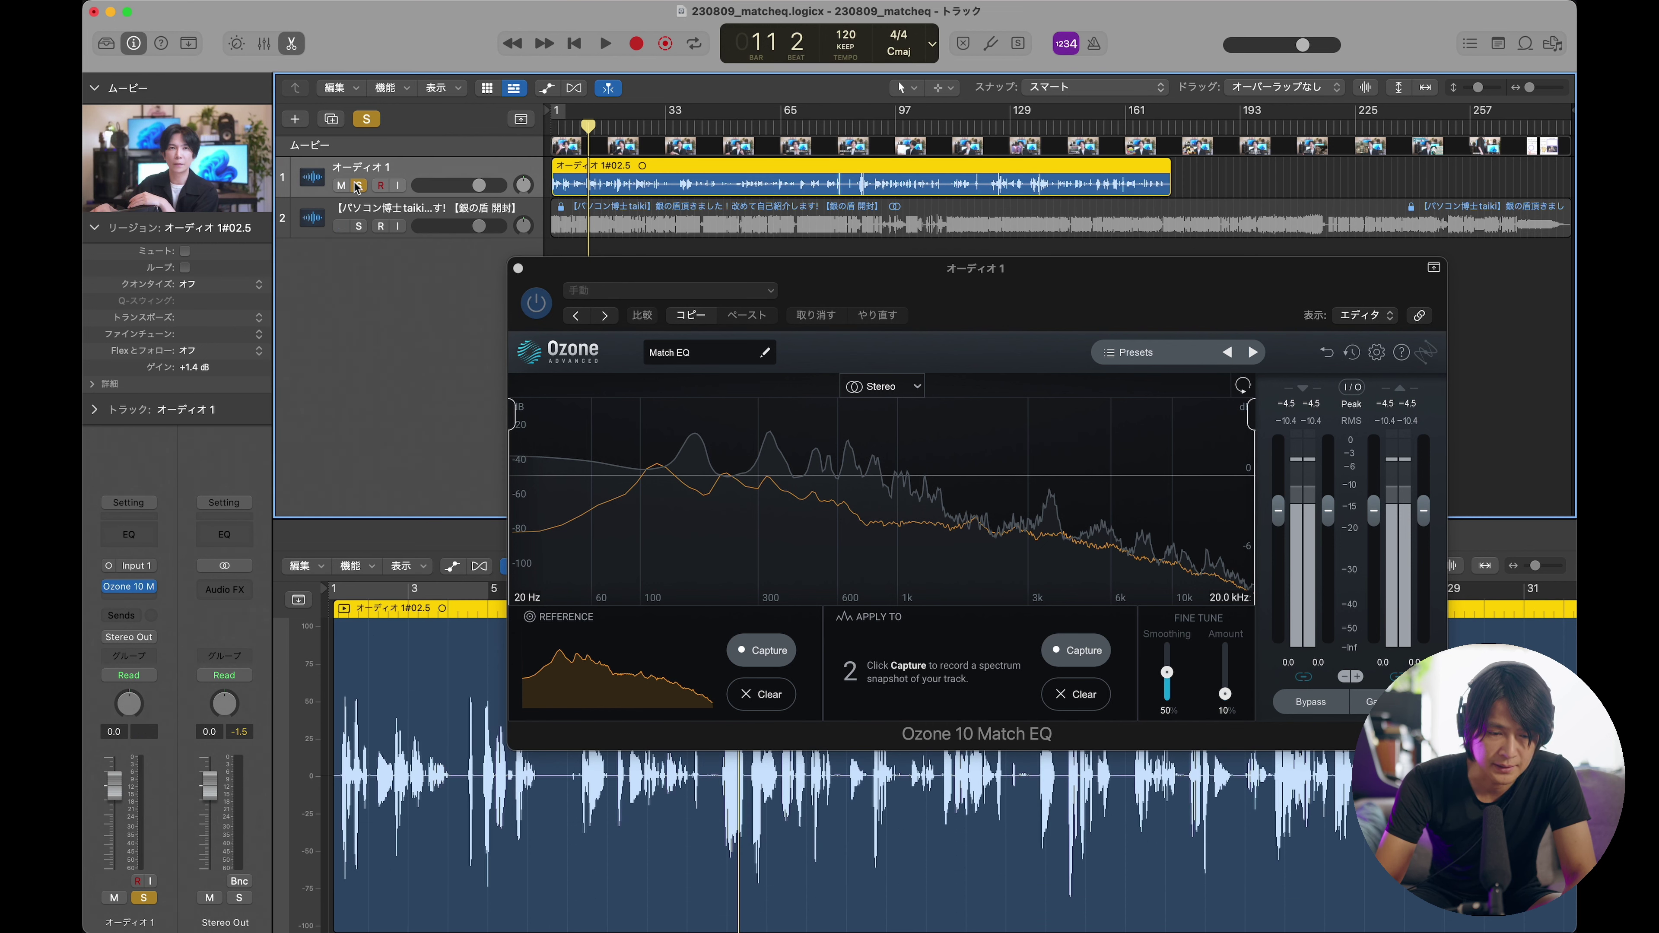
{"action": "left_click_drag", "start_coordinate": [1038, 325], "coordinate": [1026, 293]}
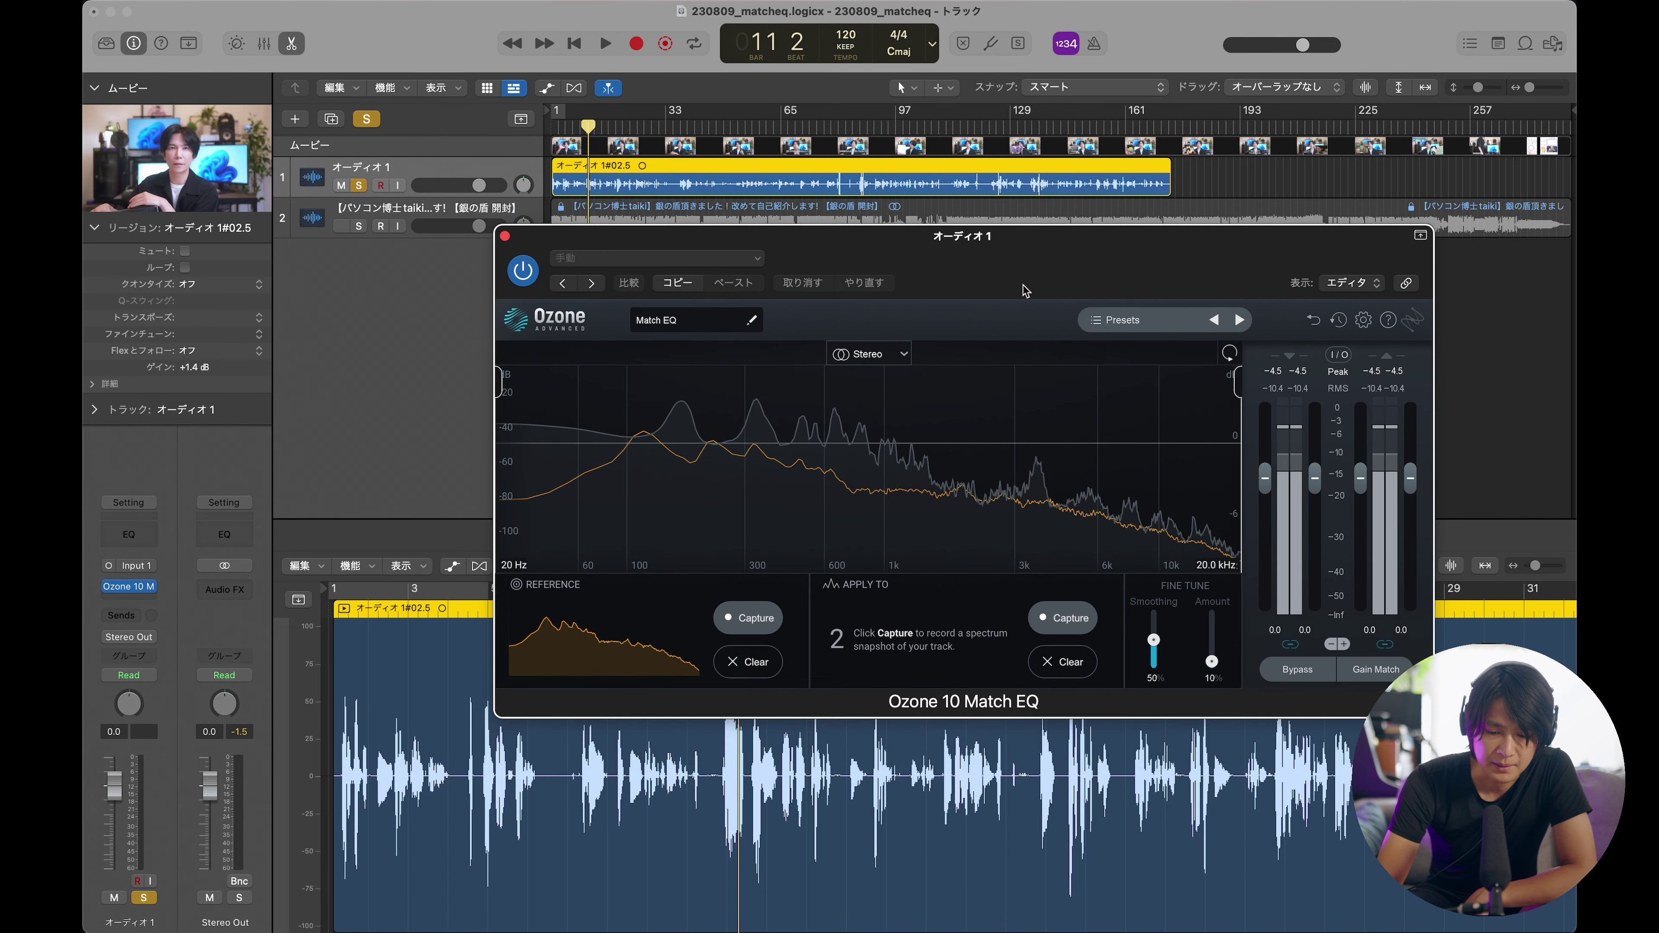
{"action": "left_click", "coordinate": [1058, 619]}
{"action": "key", "text": "space"}
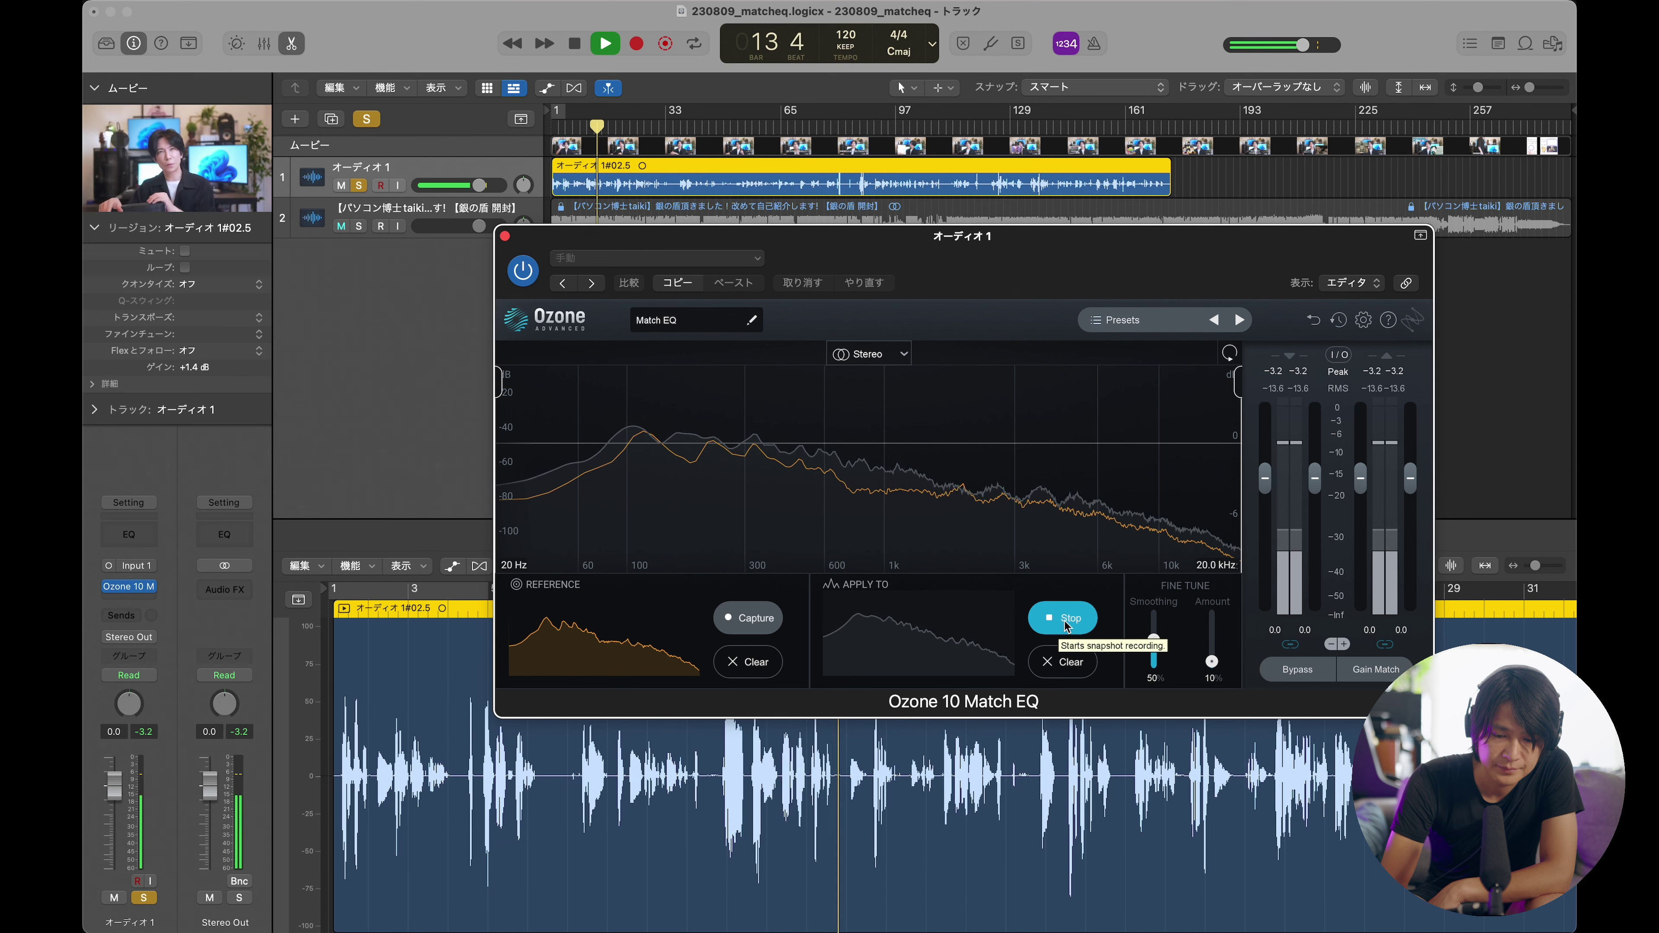
{"action": "left_click", "coordinate": [1071, 621]}
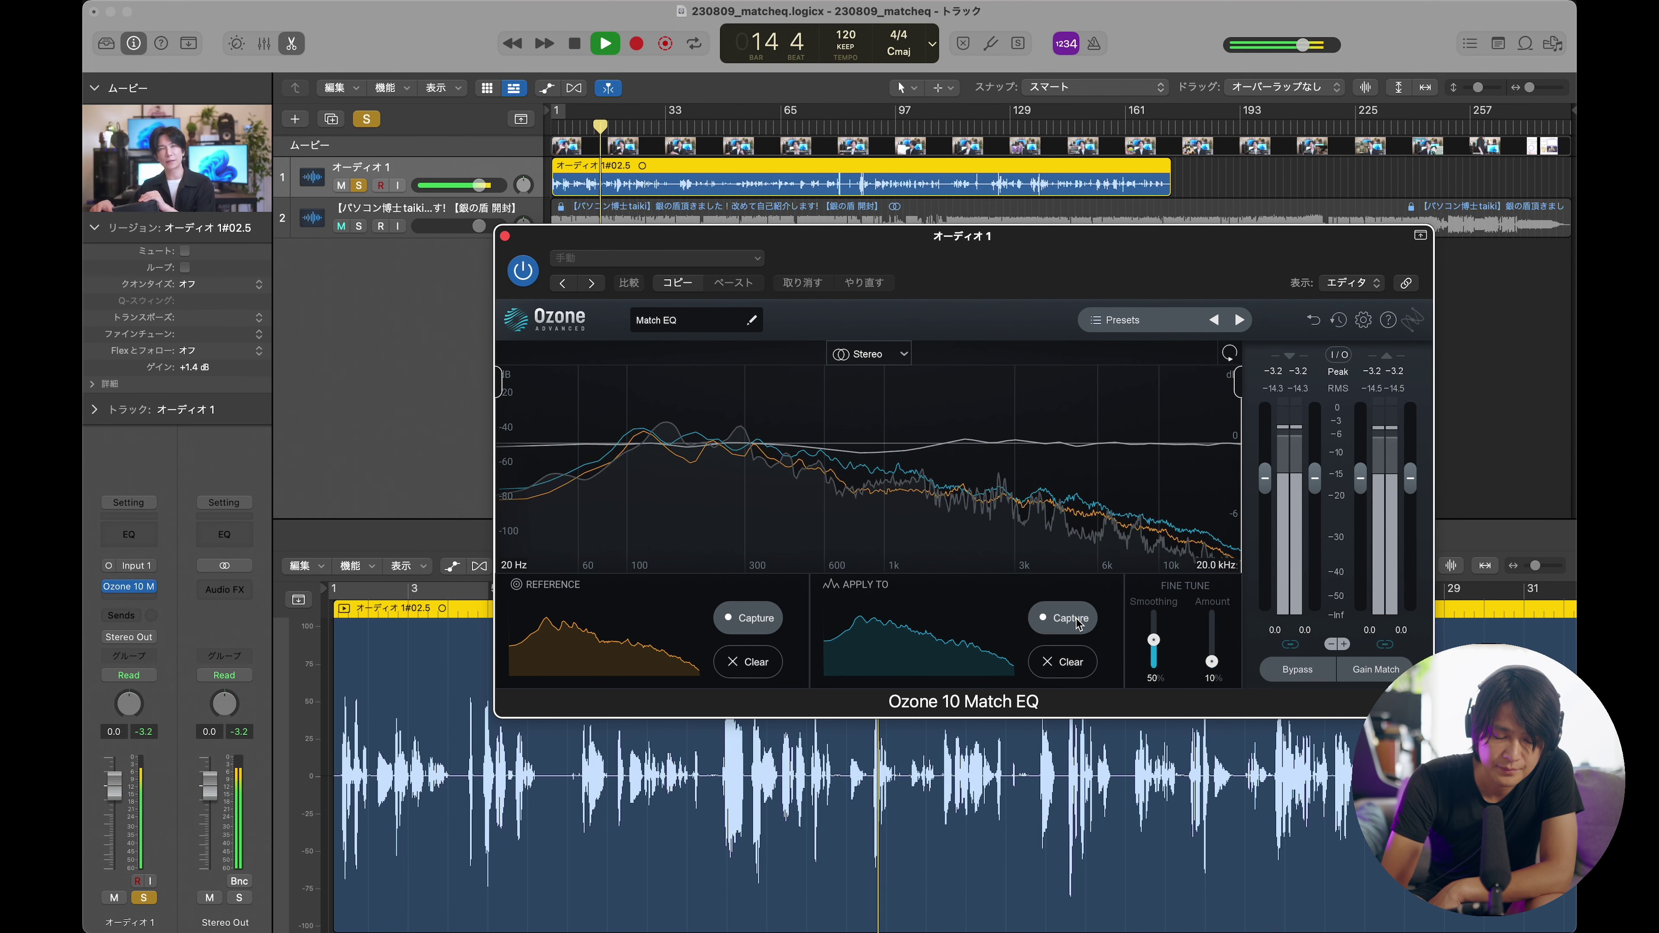
{"action": "key", "text": "space"}
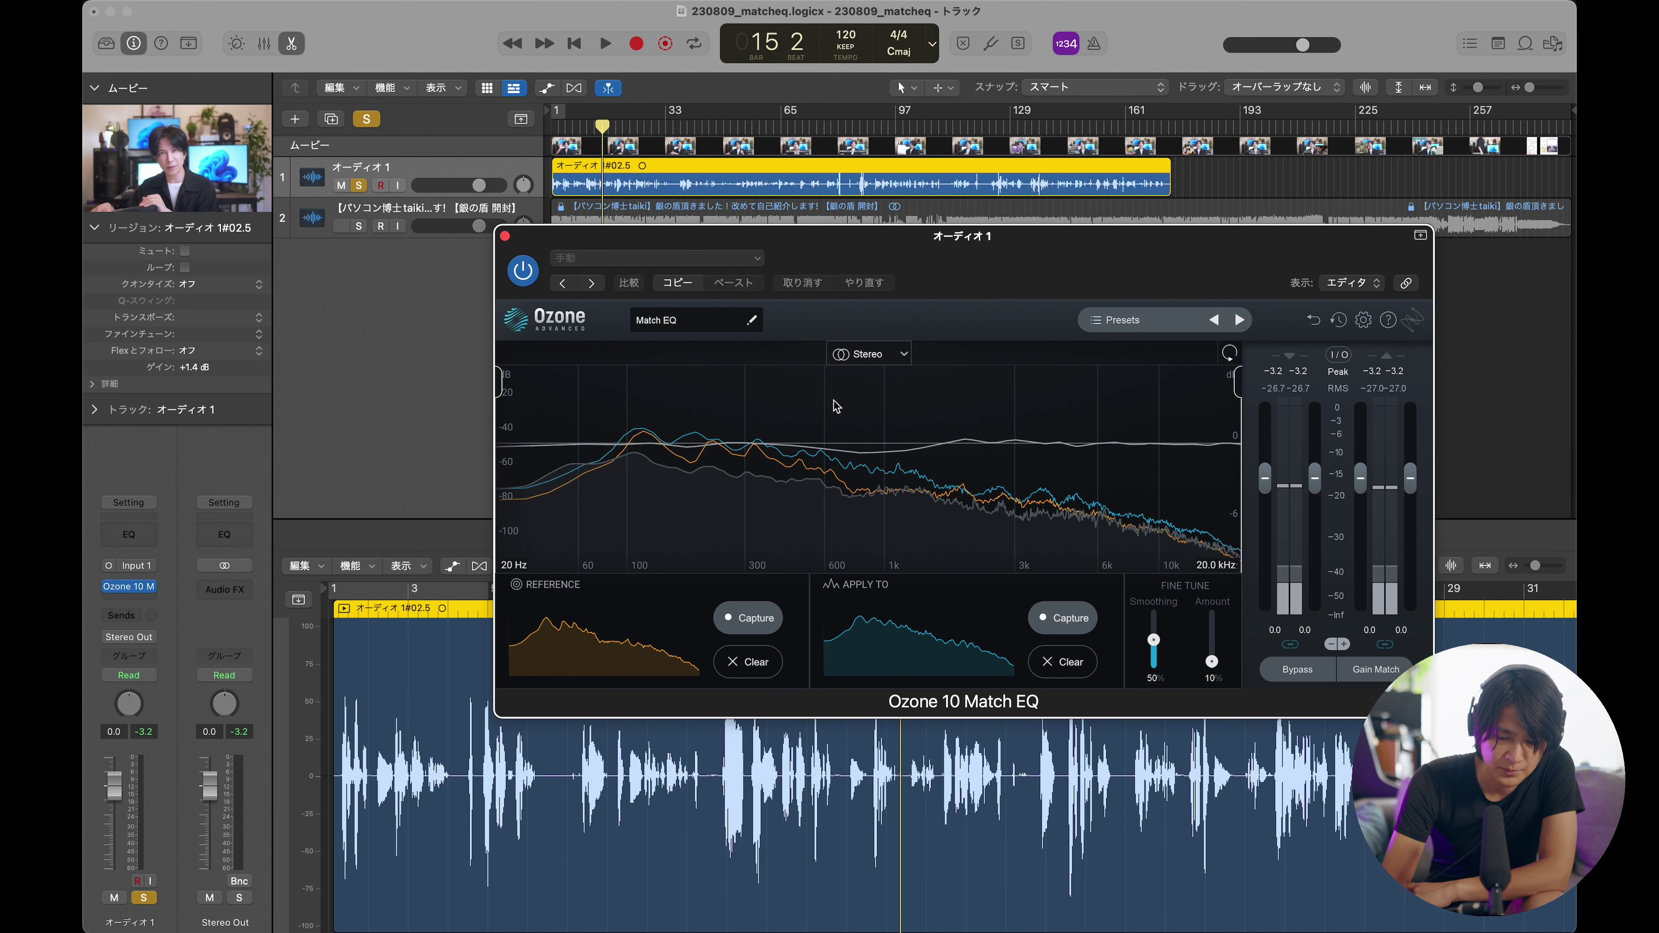
Play オーディオ 1 and set the Match EQ amount to 100%.
{"action": "left_click", "coordinate": [434, 169]}
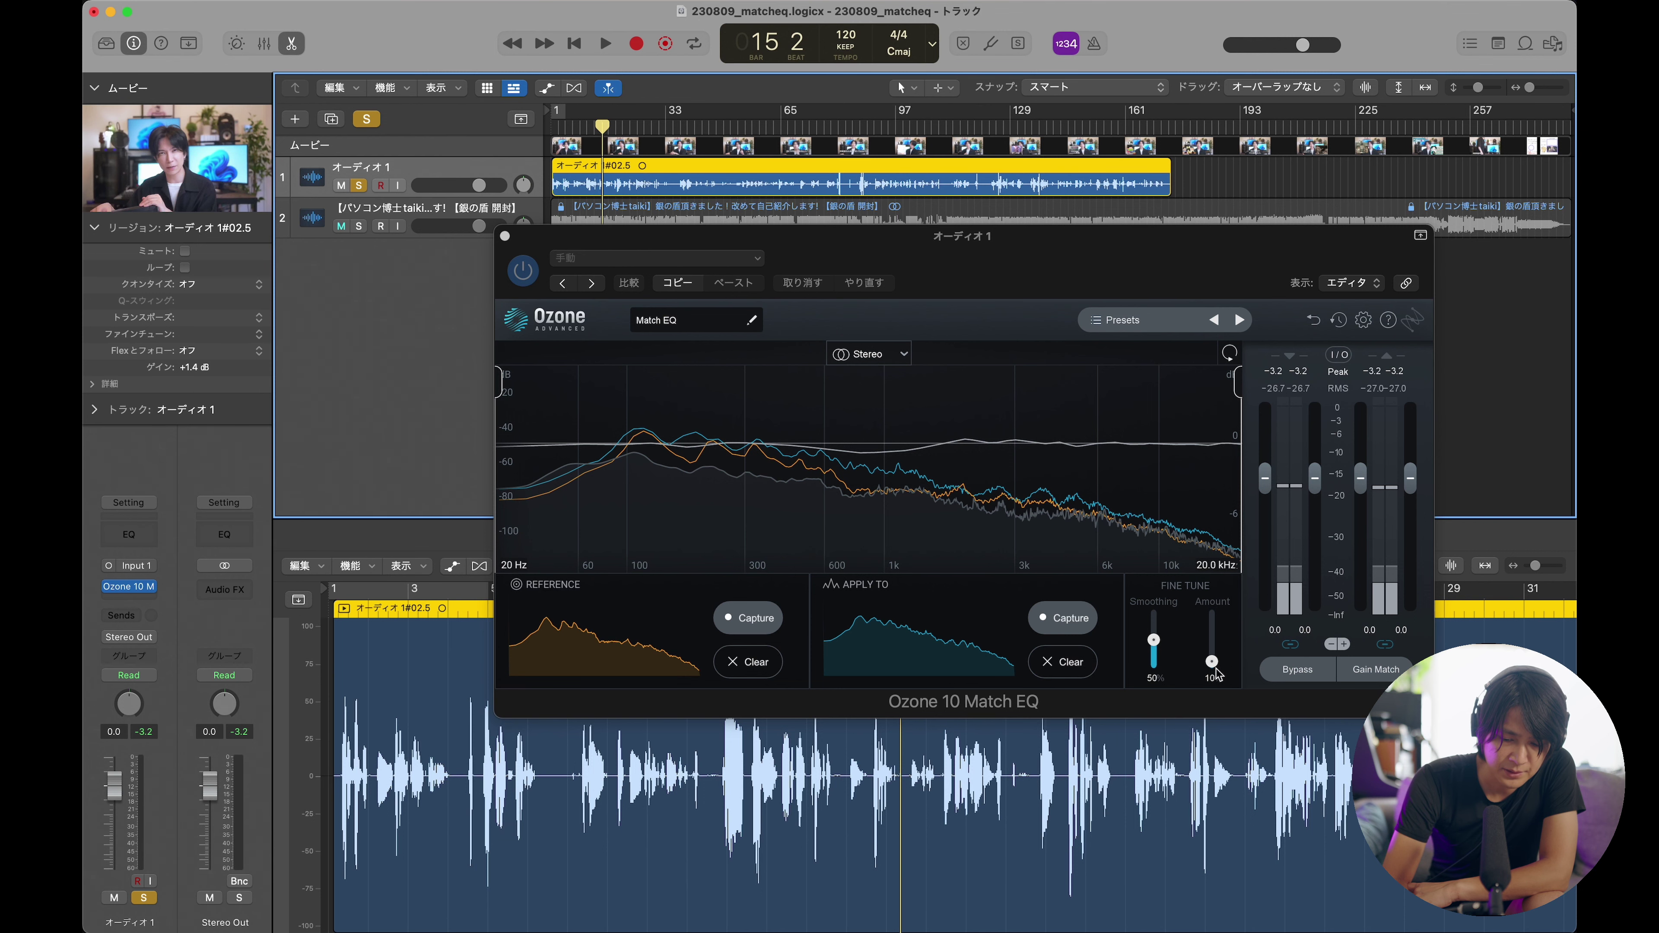
{"action": "left_click_drag", "start_coordinate": [1127, 277], "coordinate": [1109, 299]}
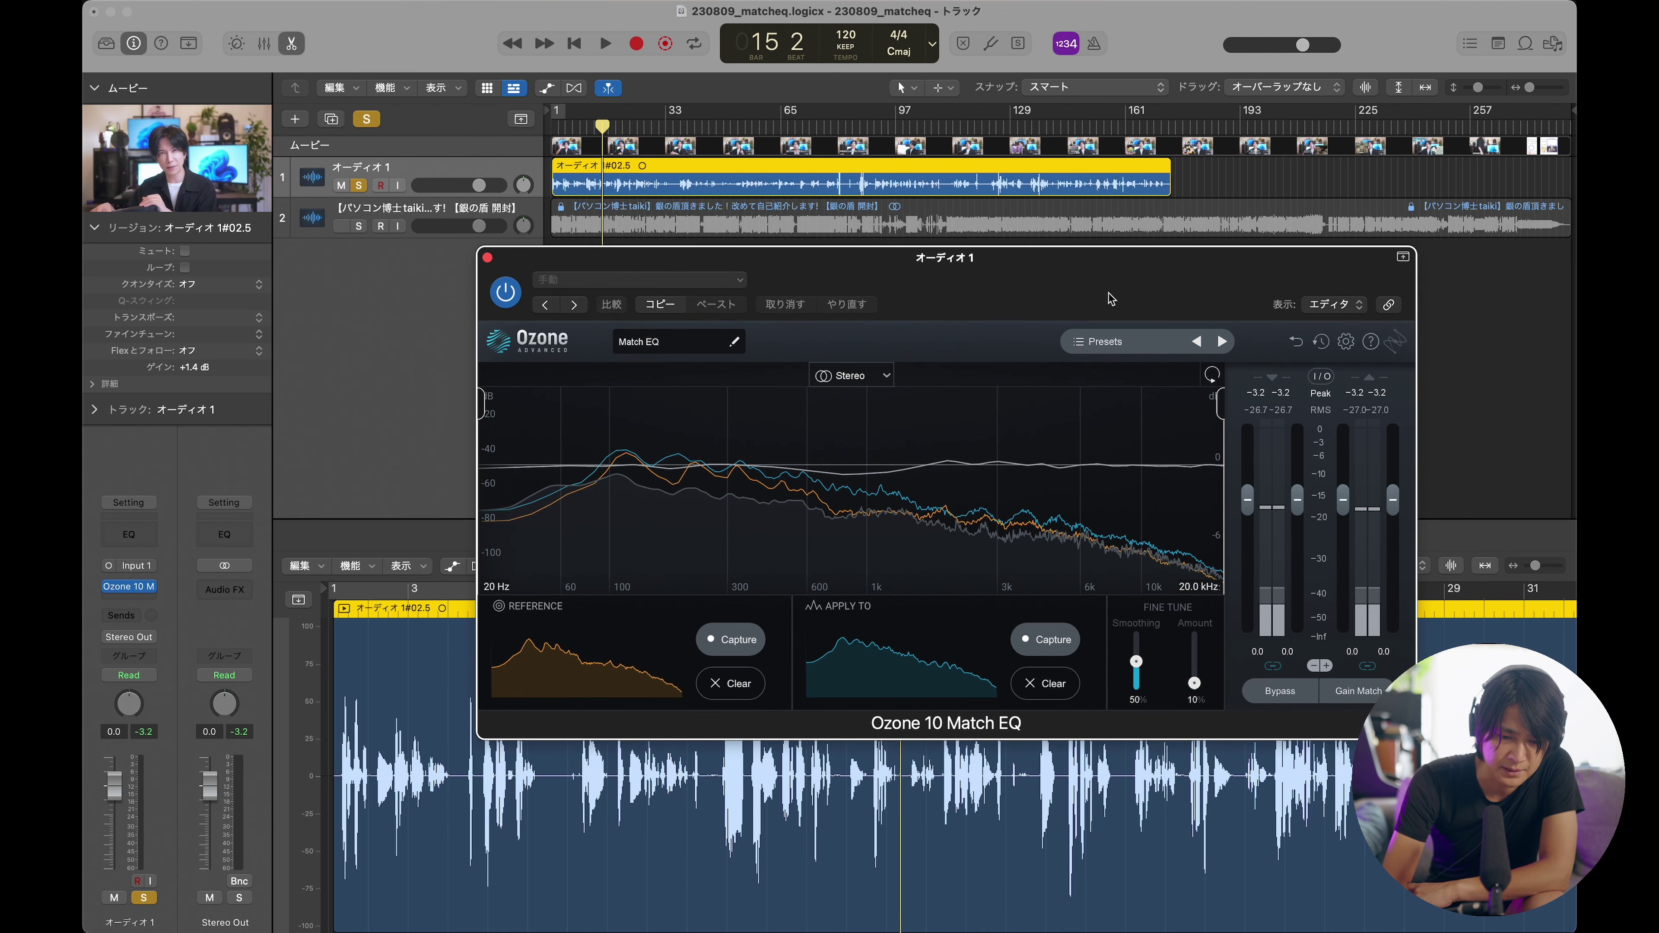
{"action": "key", "text": "space"}
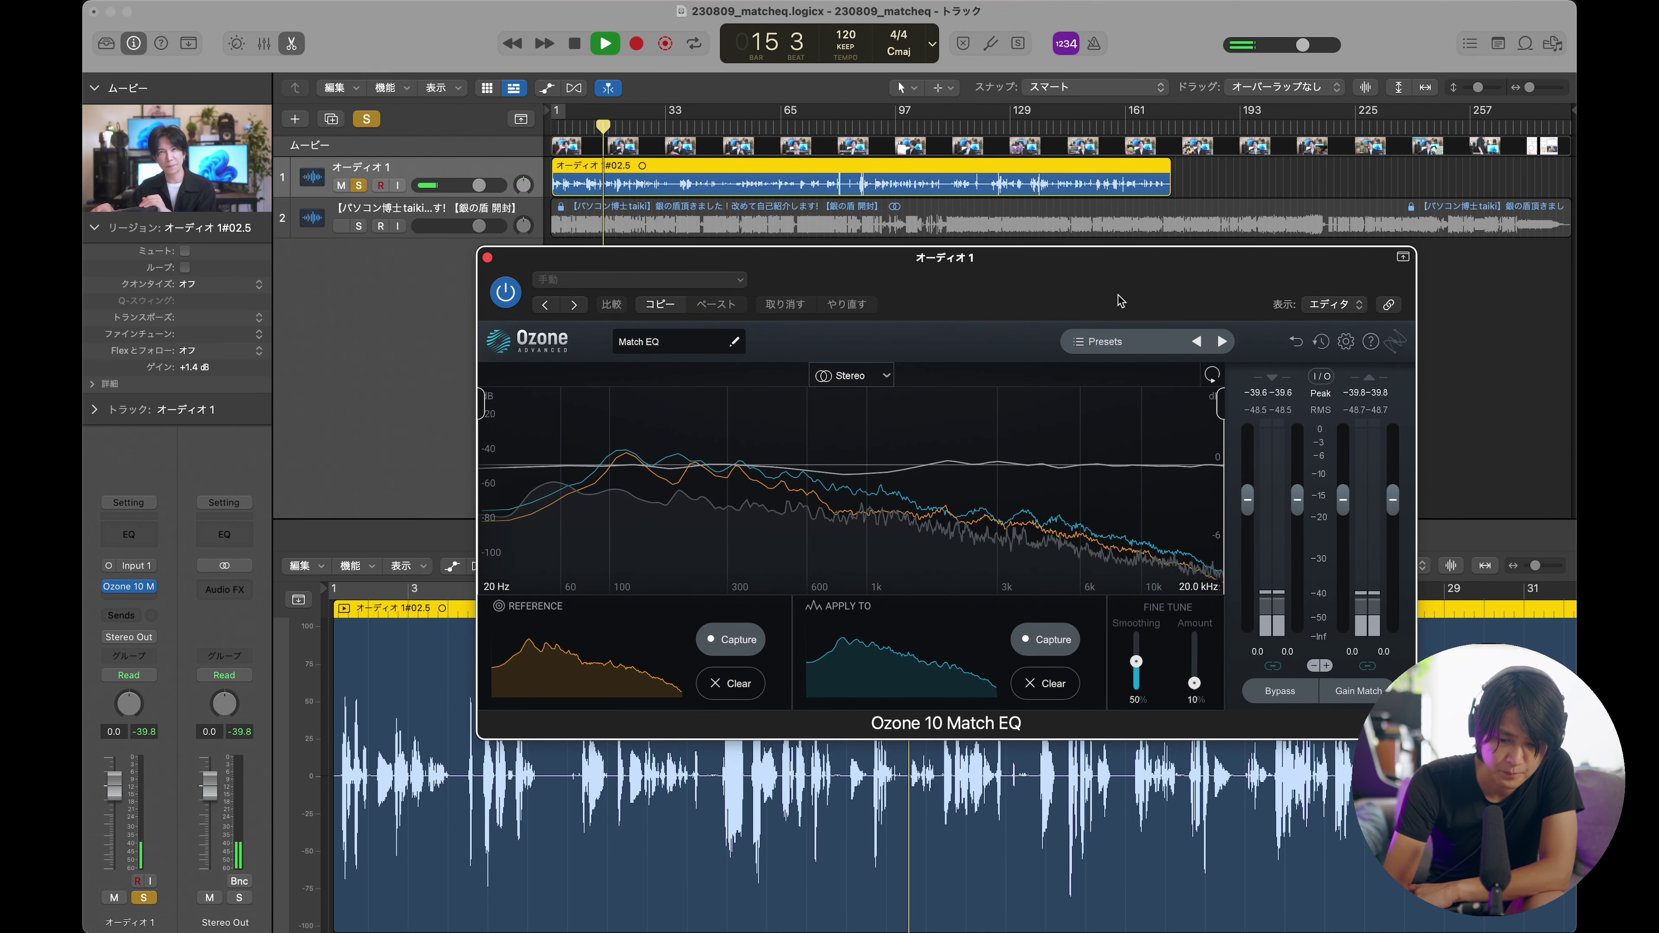
{"action": "left_click", "coordinate": [1195, 681], "text": "alt"}
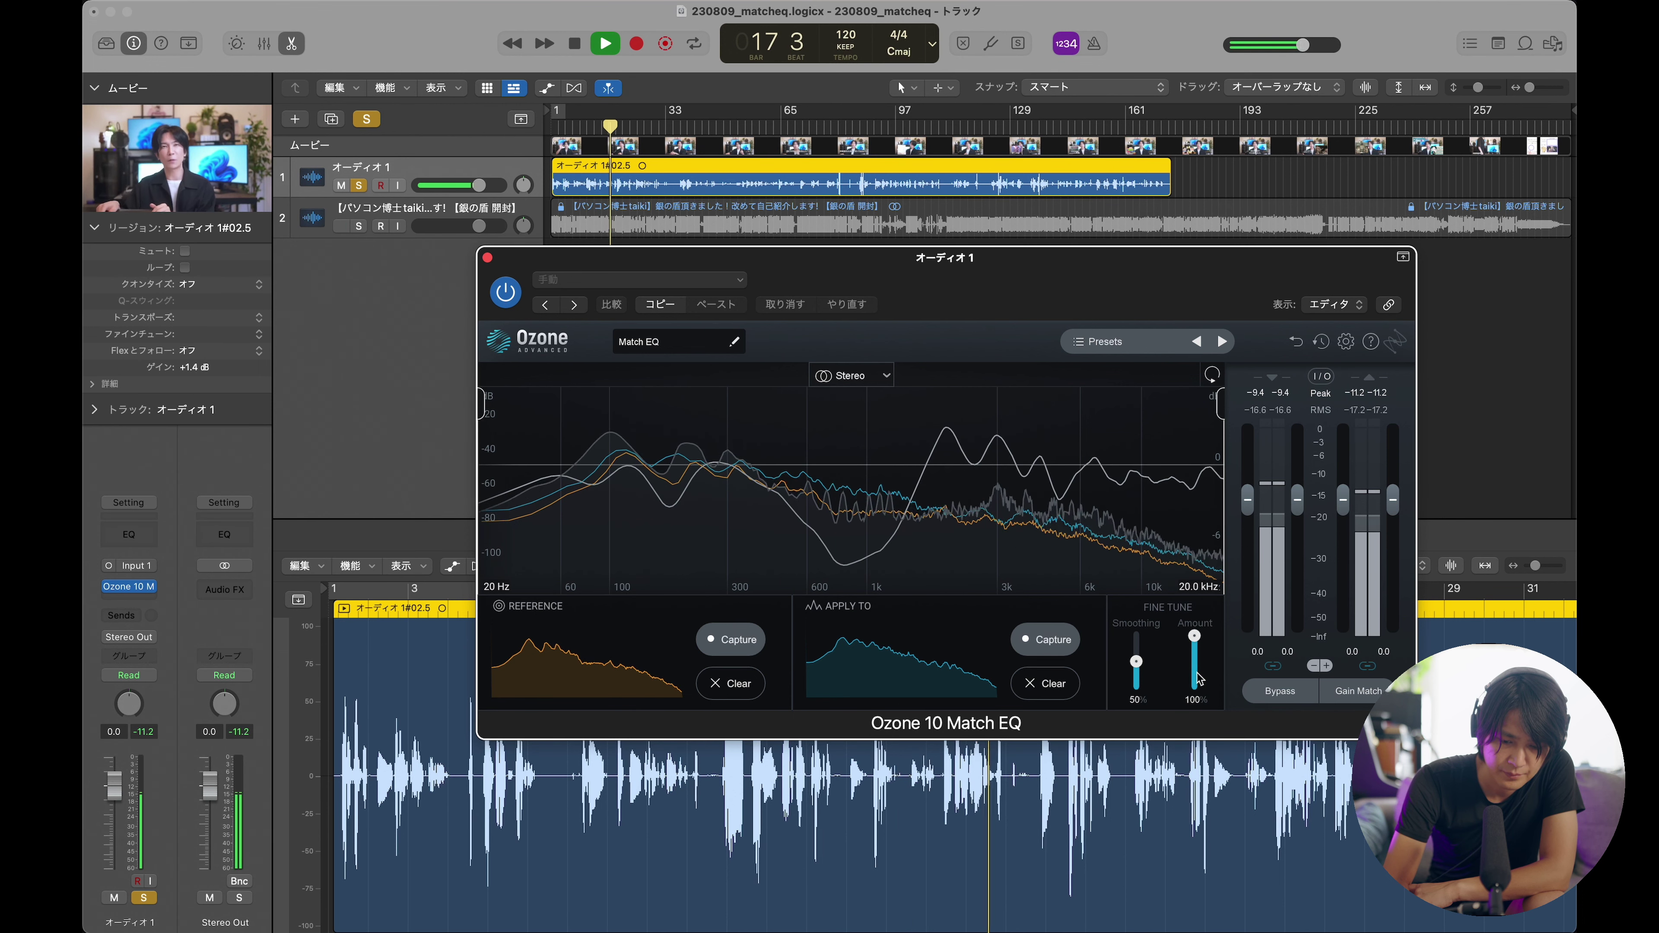
{"action": "key", "text": "space"}
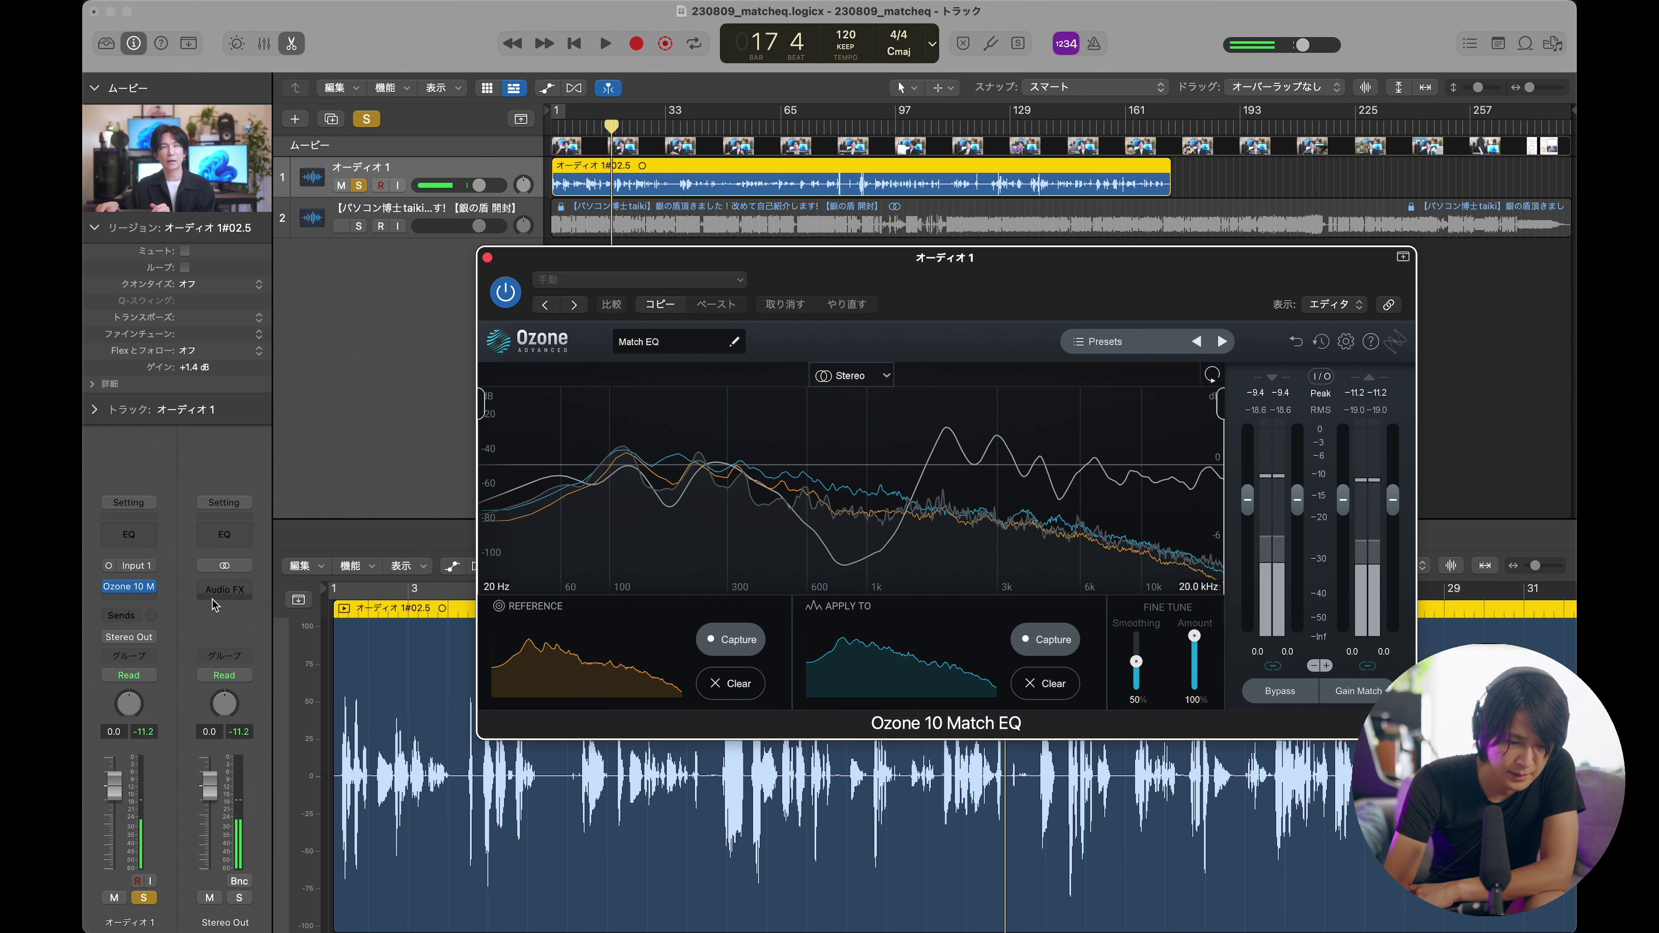
Insert Pro-L 2 below Match EQ on オーディオ 1, raise its gain to +6.6 dB during playback and close its window.
{"action": "left_click", "coordinate": [127, 590]}
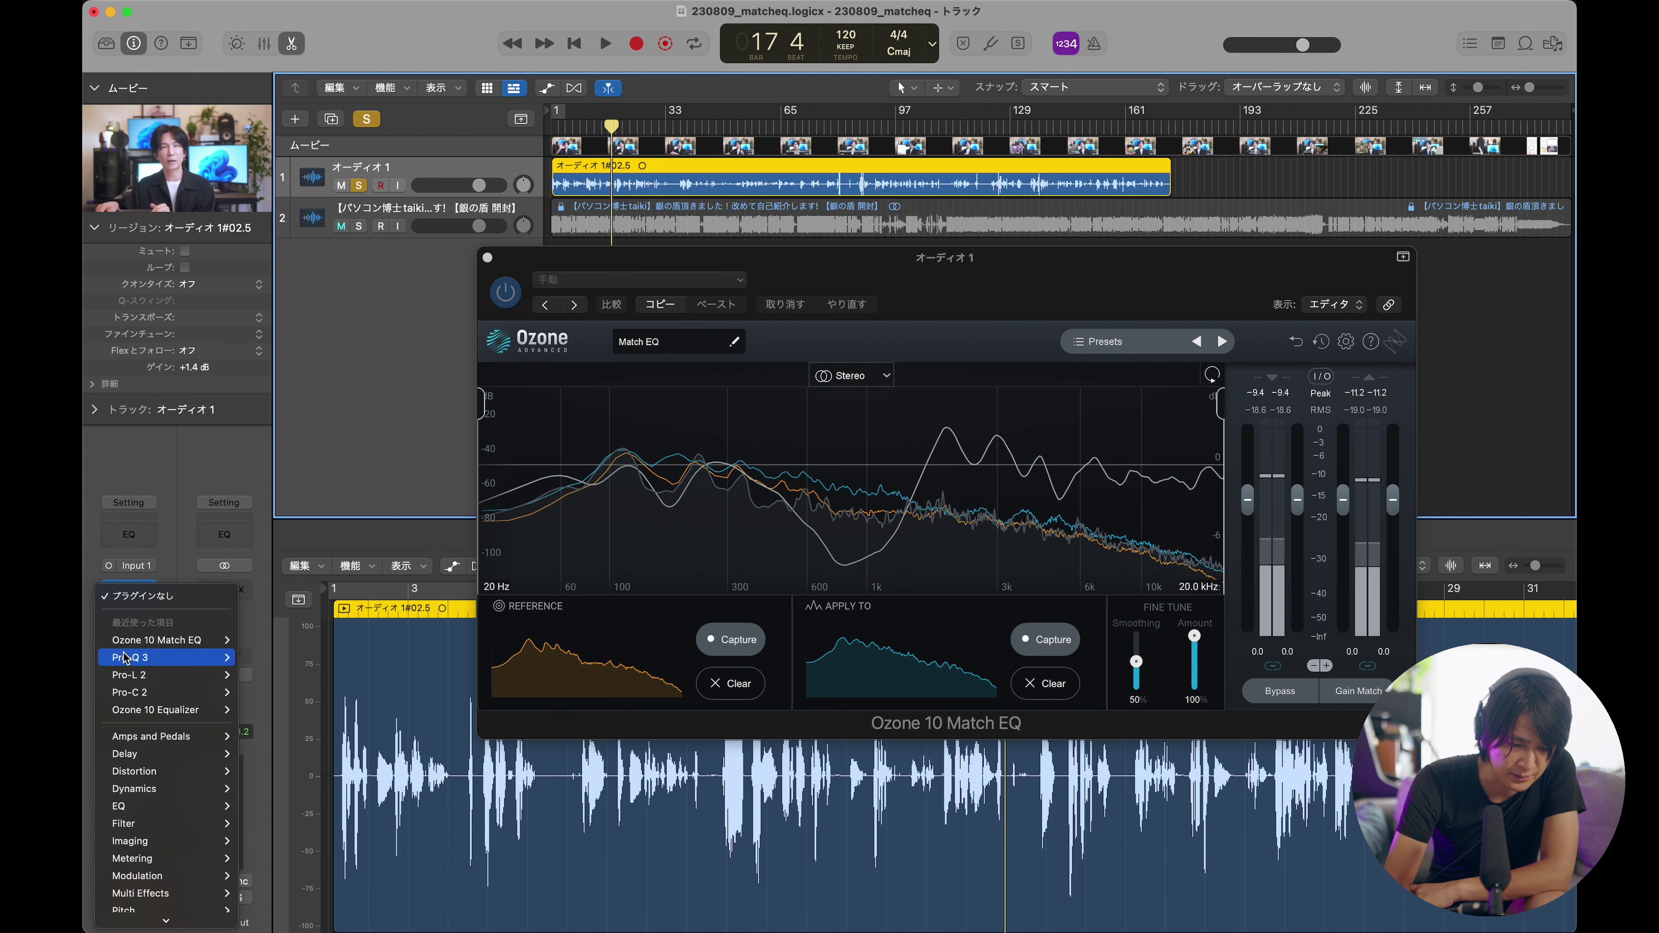
{"action": "left_click", "coordinate": [148, 680]}
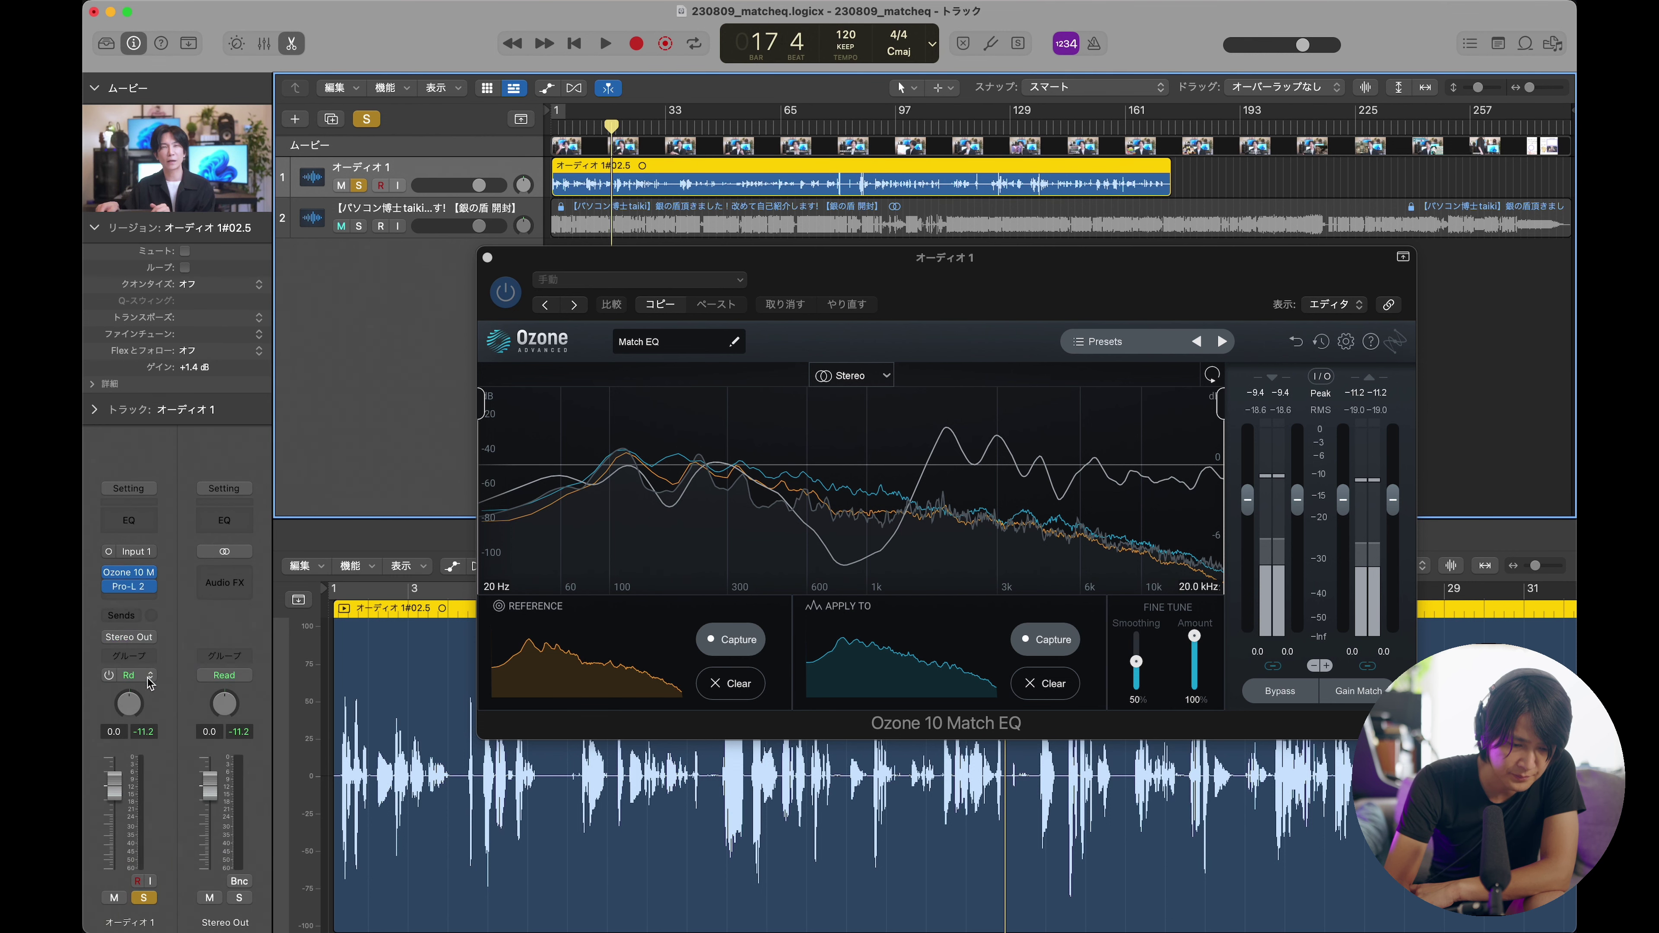
{"action": "left_click_drag", "start_coordinate": [1005, 265], "coordinate": [988, 323]}
{"action": "key", "text": "space"}
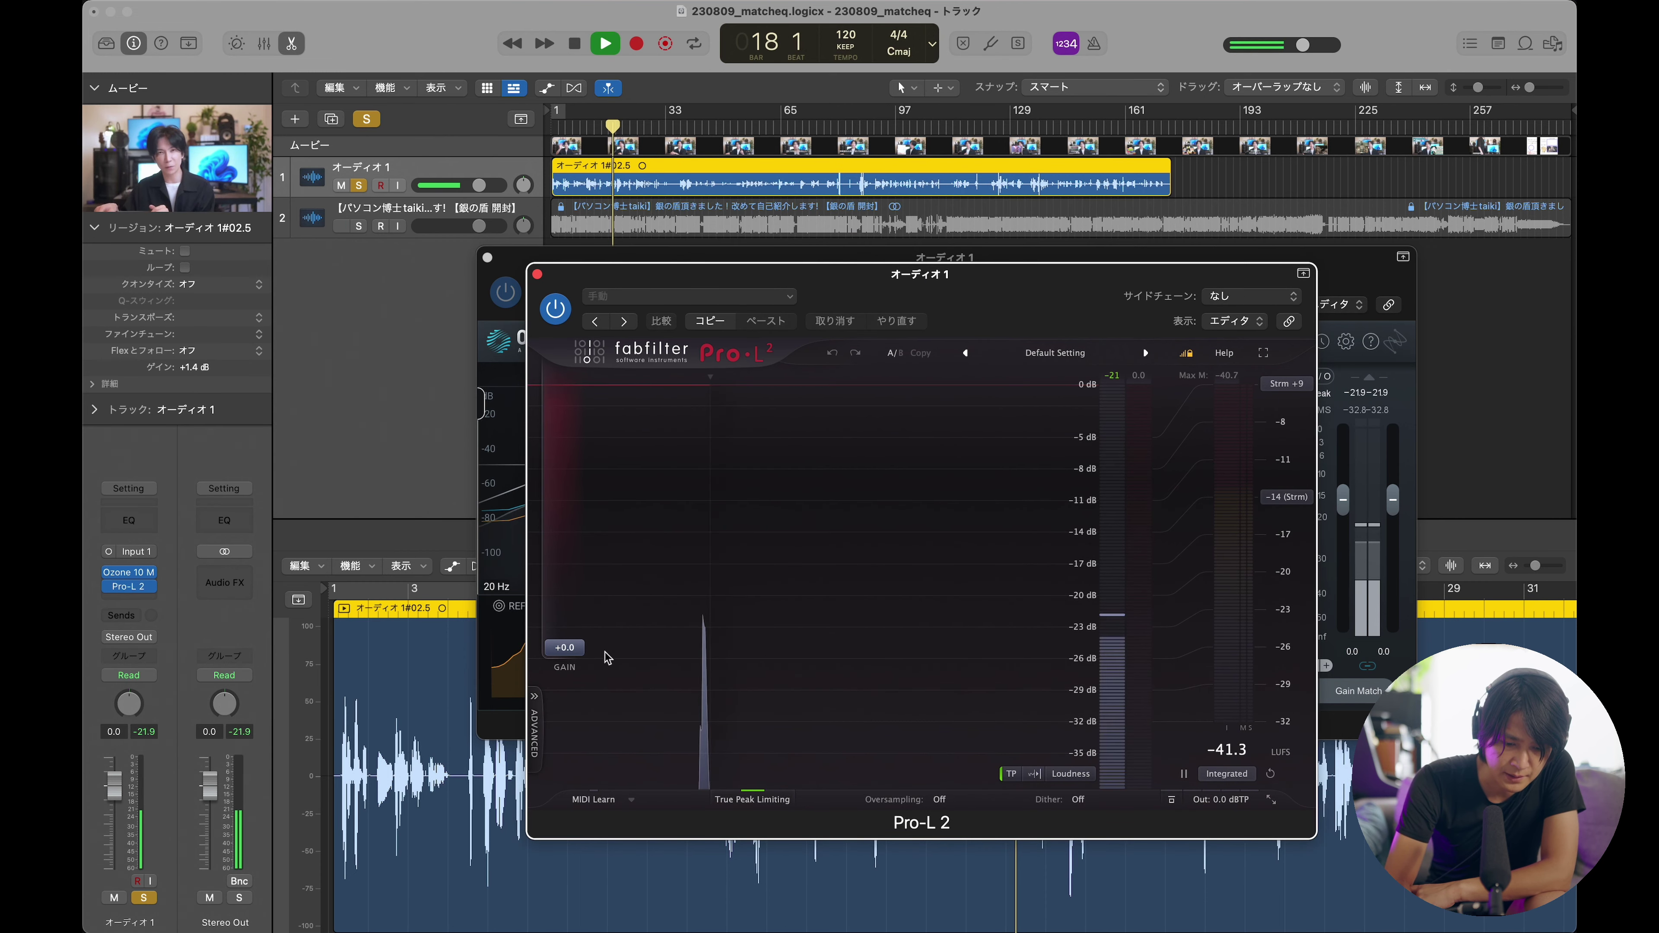
{"action": "scroll", "coordinate": [561, 644], "scroll_direction": "up", "scroll_amount": 10}
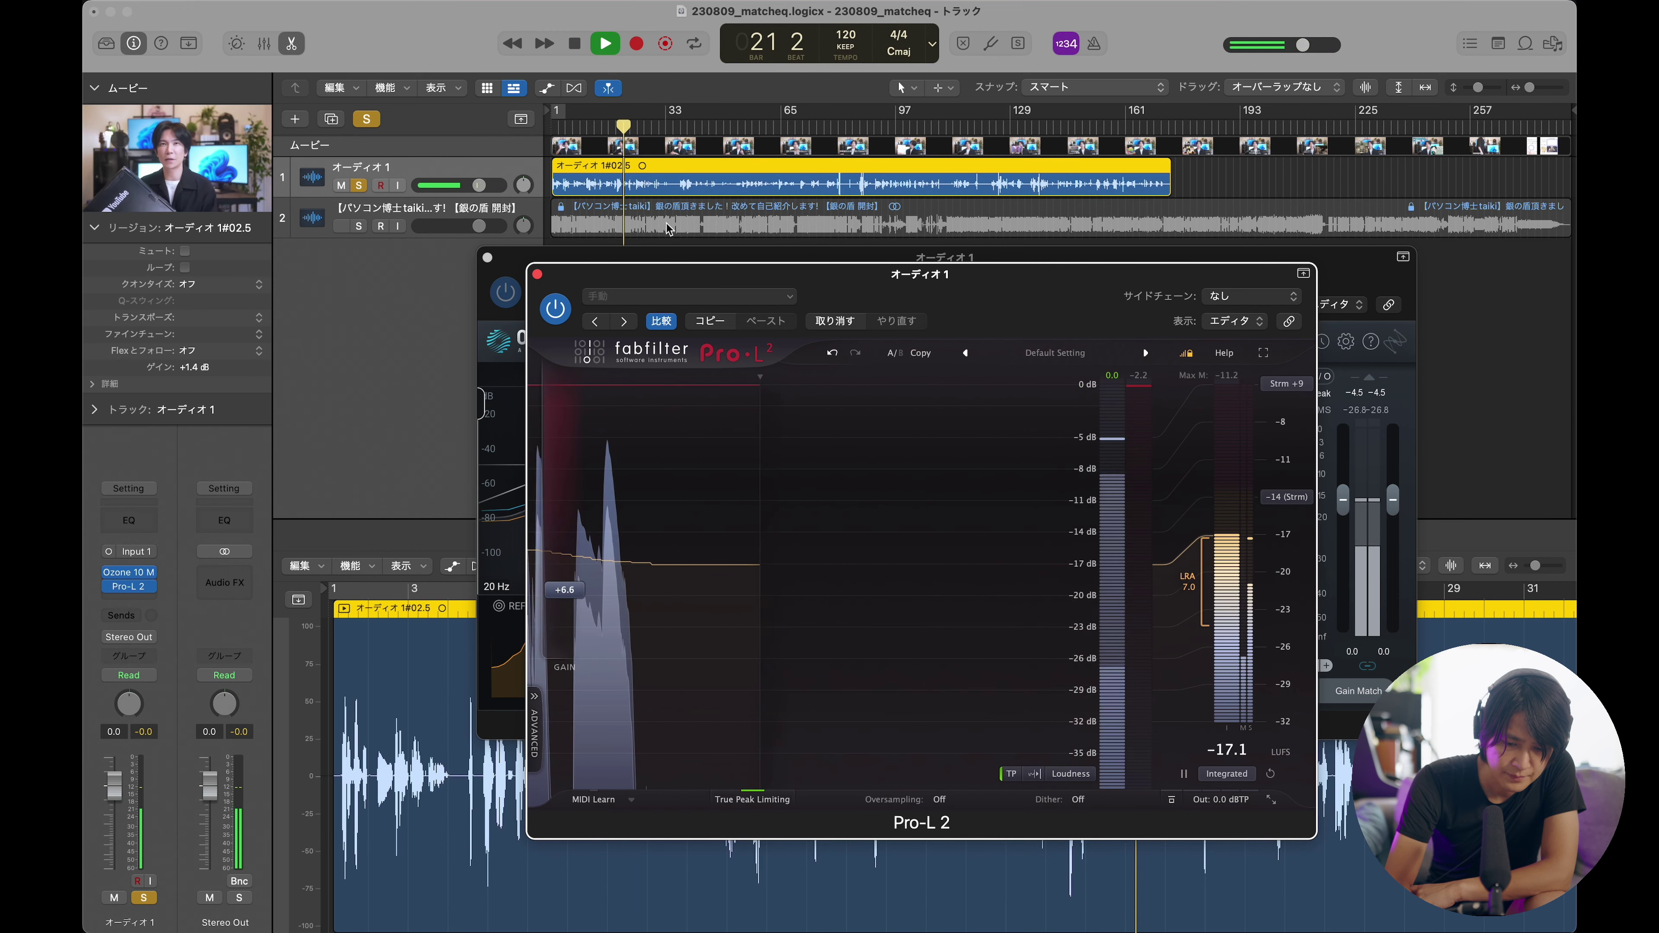
{"action": "scroll", "coordinate": [549, 447], "scroll_direction": "up", "scroll_amount": 2}
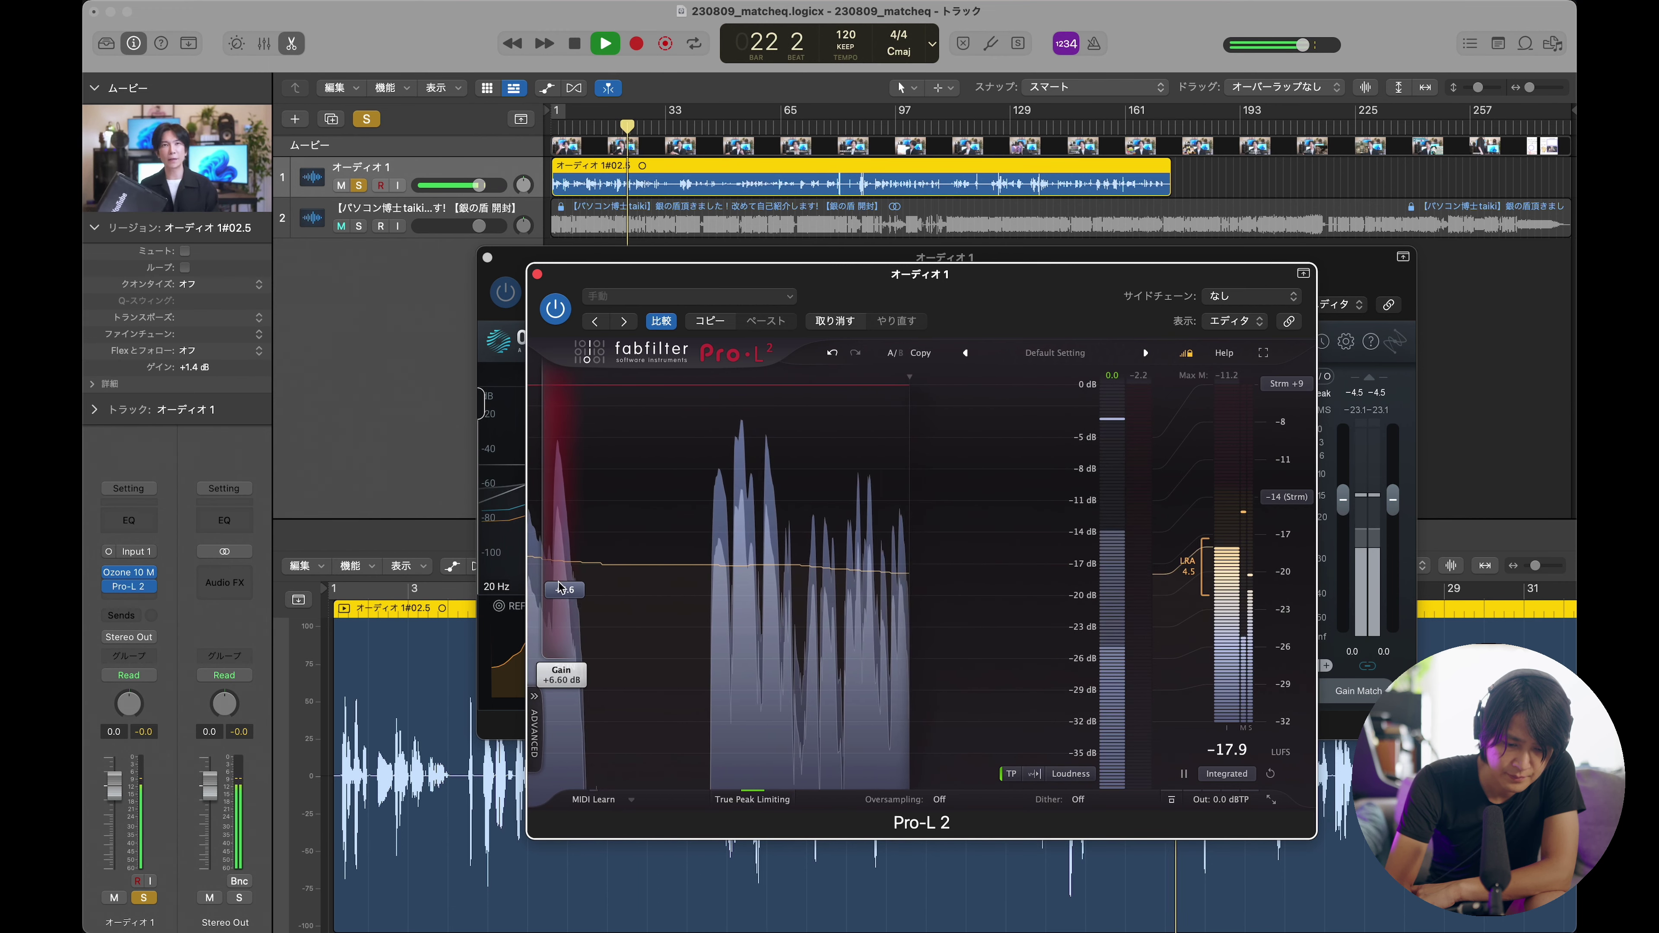
{"action": "left_click", "coordinate": [537, 274]}
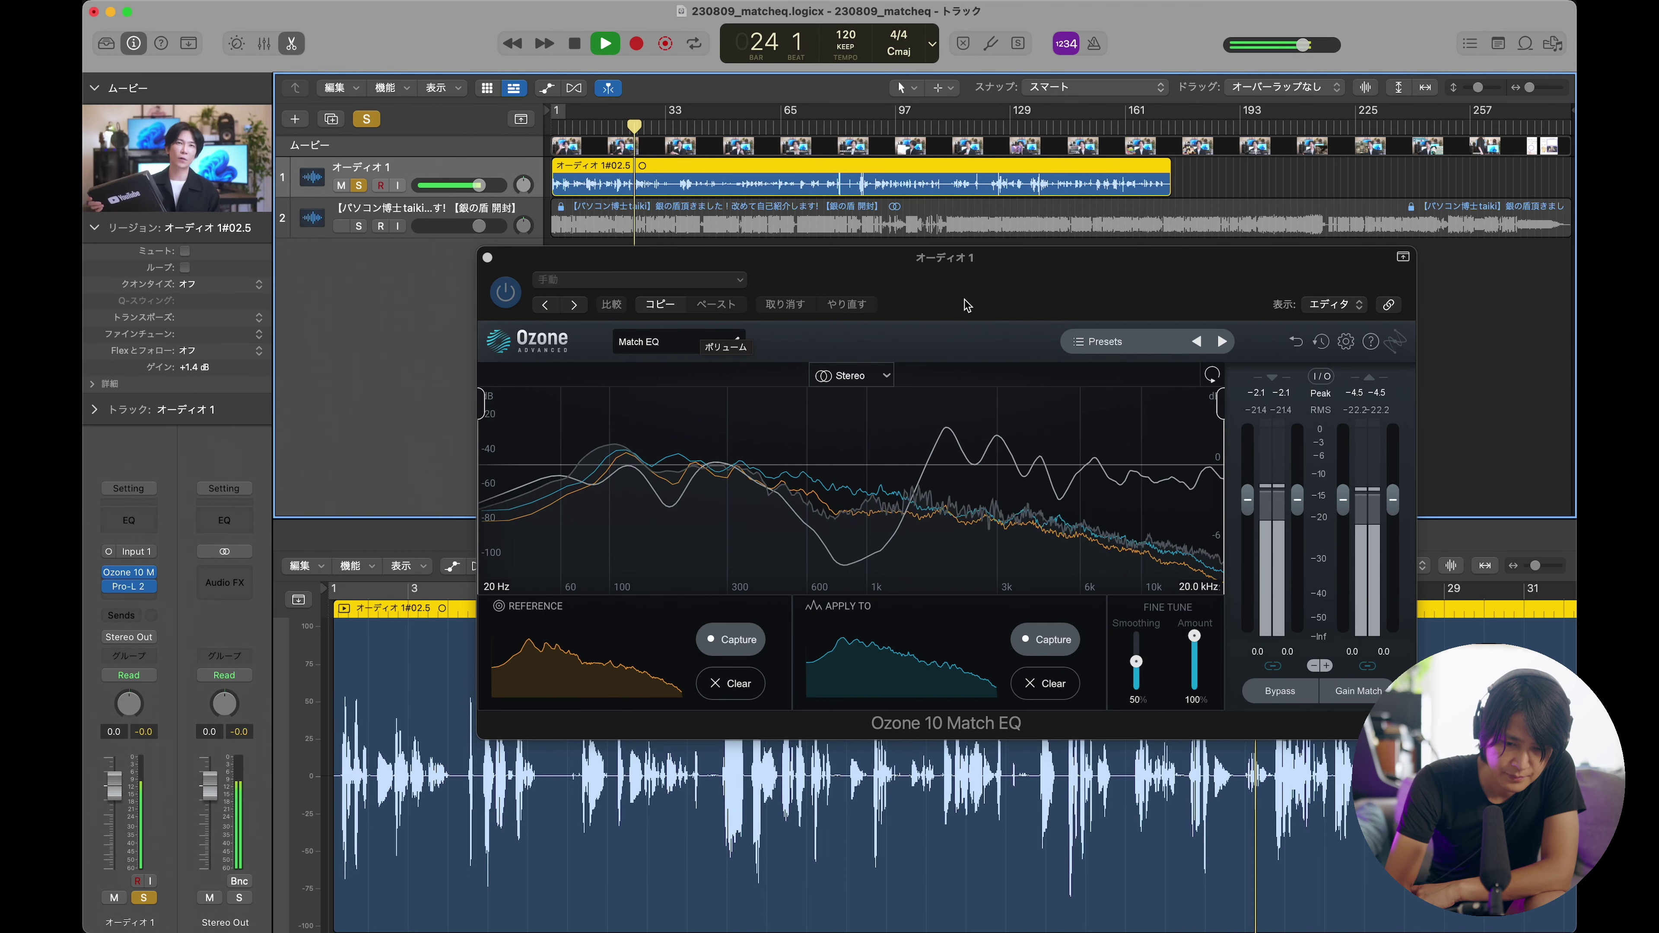
Play オーディオ 1 from the start with Match EQ bypassed, and continue with it re-enabled to compare the sound.
{"action": "key", "text": "space"}
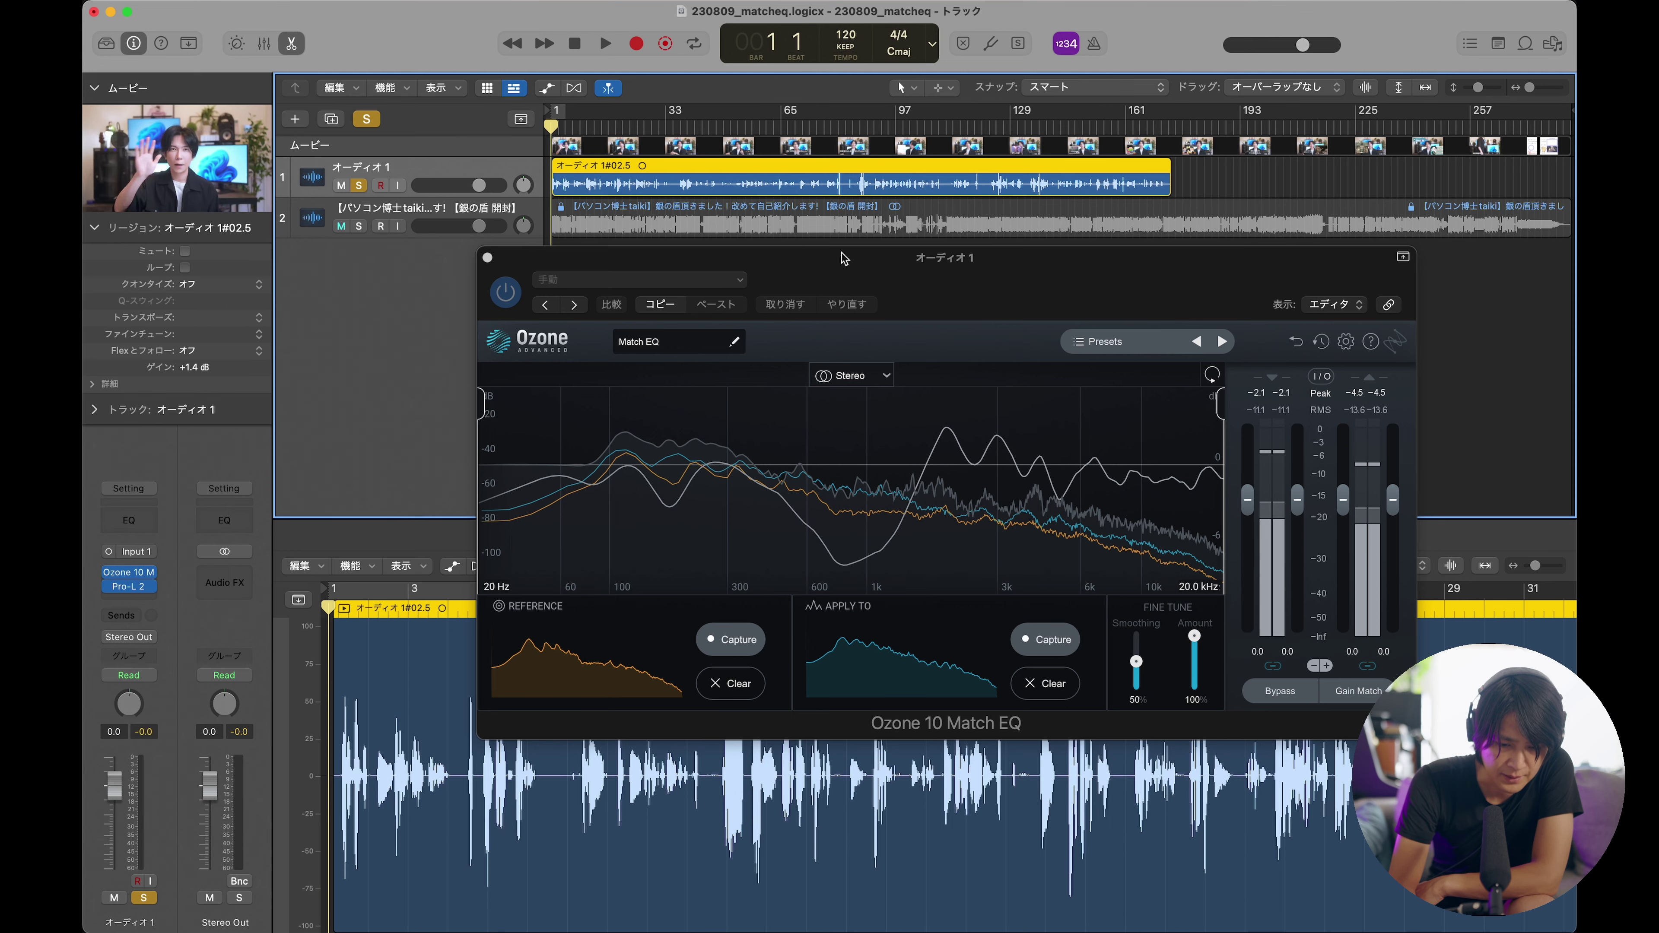
{"action": "left_click_drag", "start_coordinate": [843, 257], "coordinate": [821, 257]}
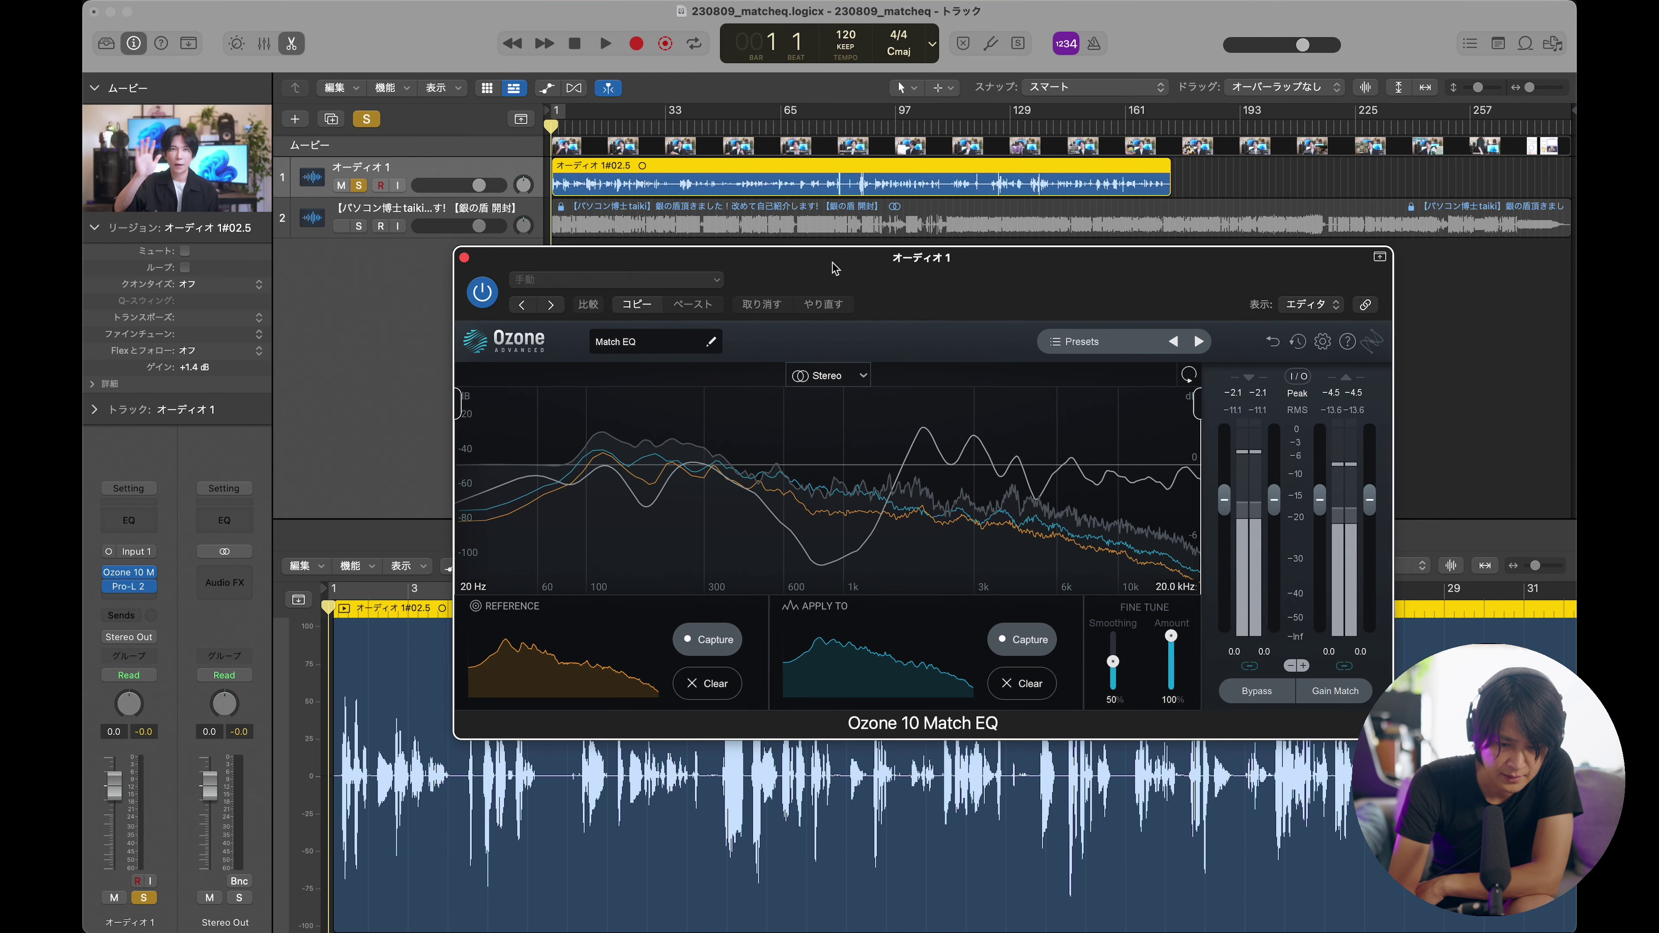
{"action": "left_click", "coordinate": [485, 294]}
{"action": "key", "text": "space"}
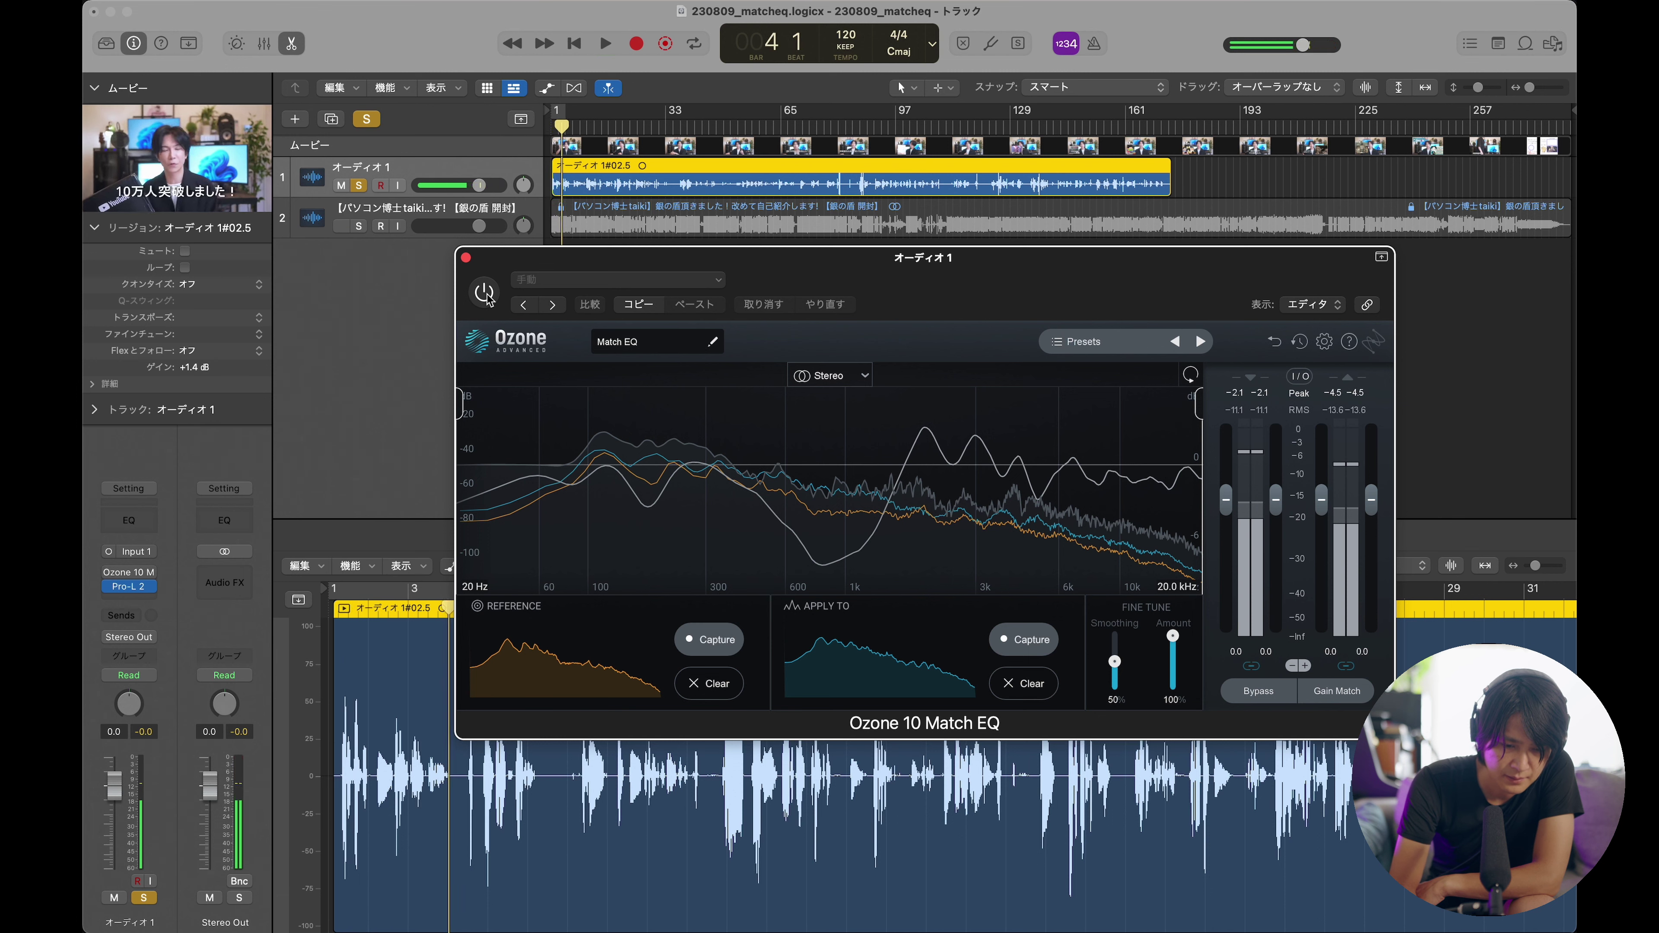
{"action": "key", "text": "space"}
{"action": "left_click", "coordinate": [484, 293]}
{"action": "key", "text": "space"}
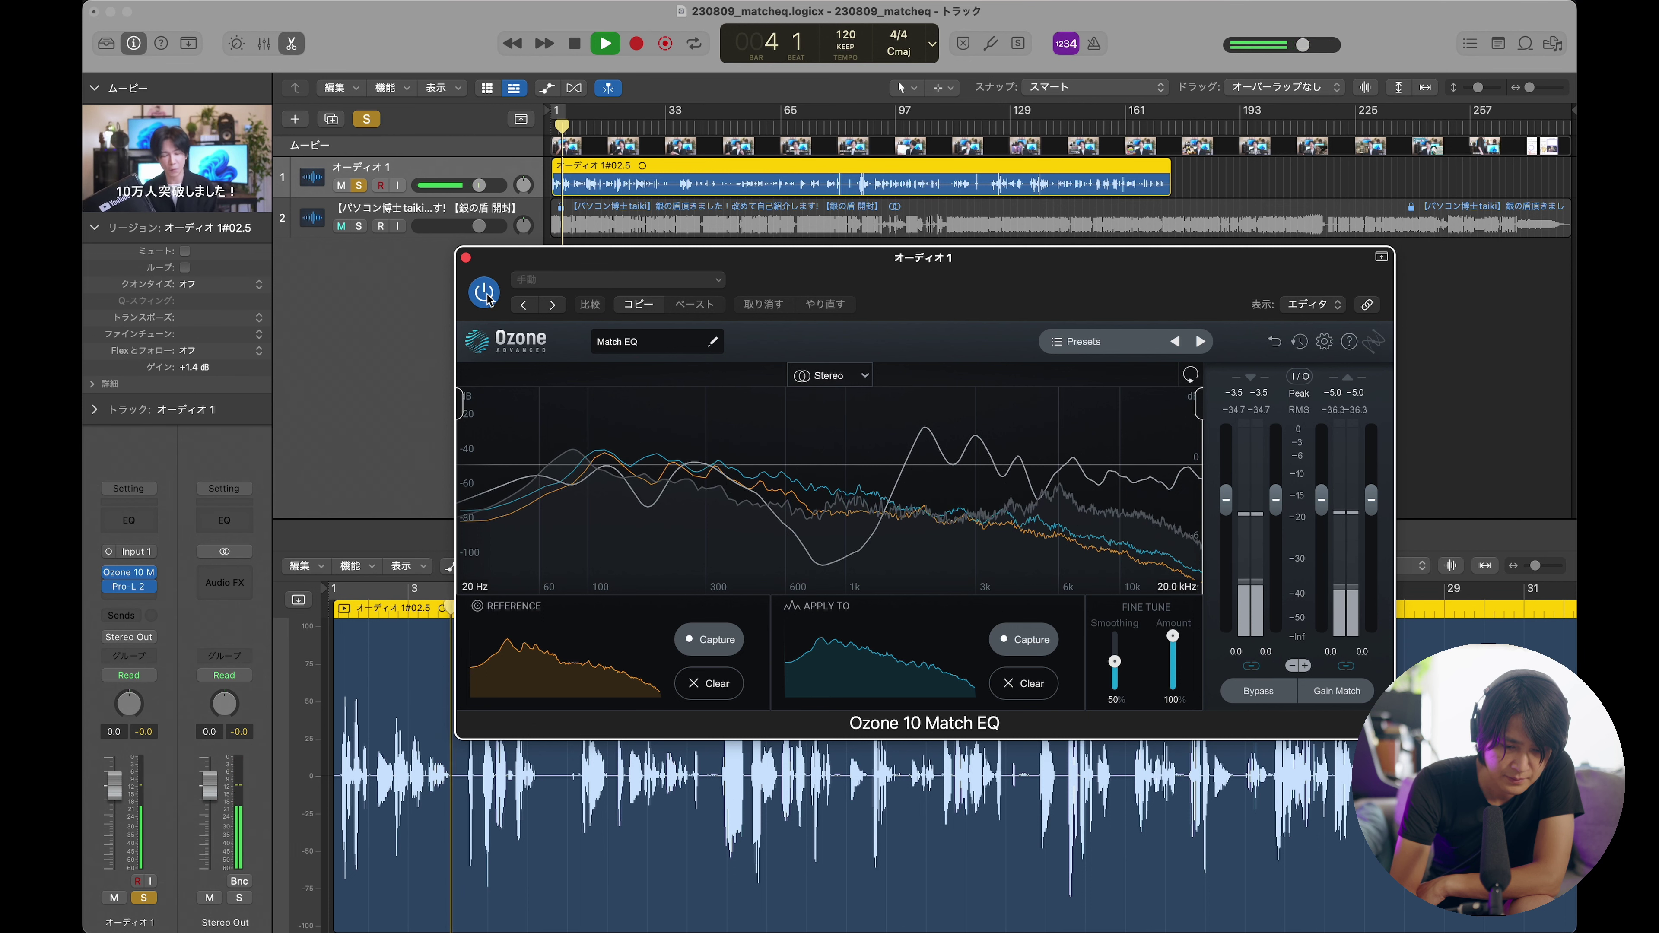
{"action": "key", "text": "space"}
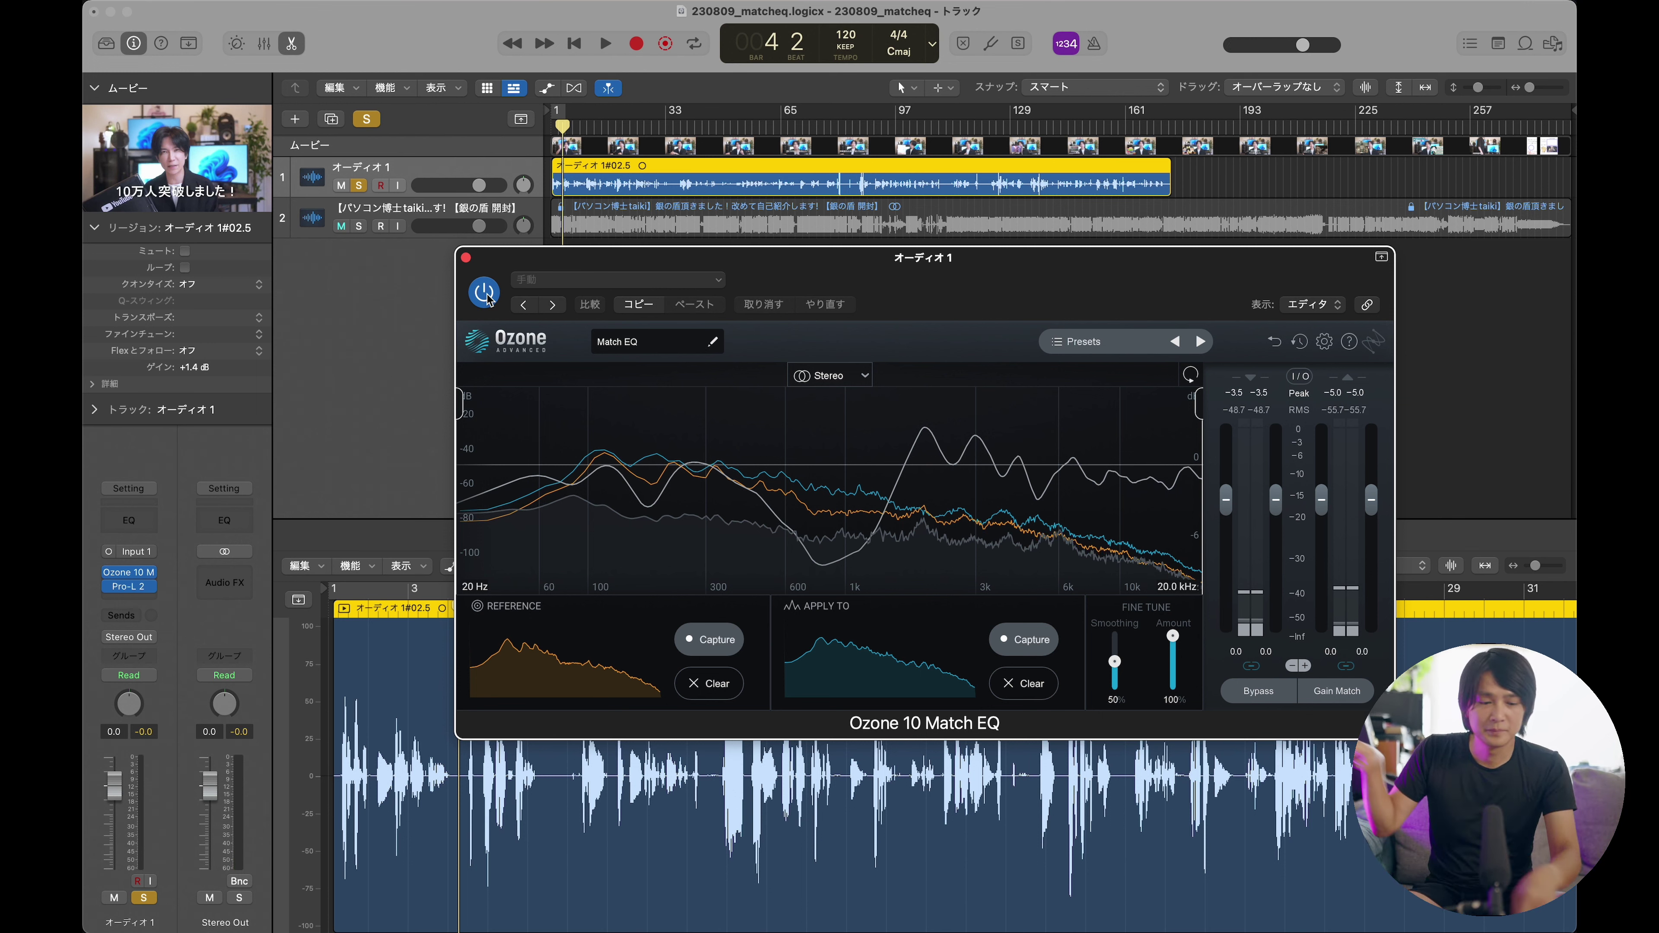
Return to bar 1 and repeat the listening comparison of オーディオ 1 without and with Match EQ.
{"action": "key", "text": "Return"}
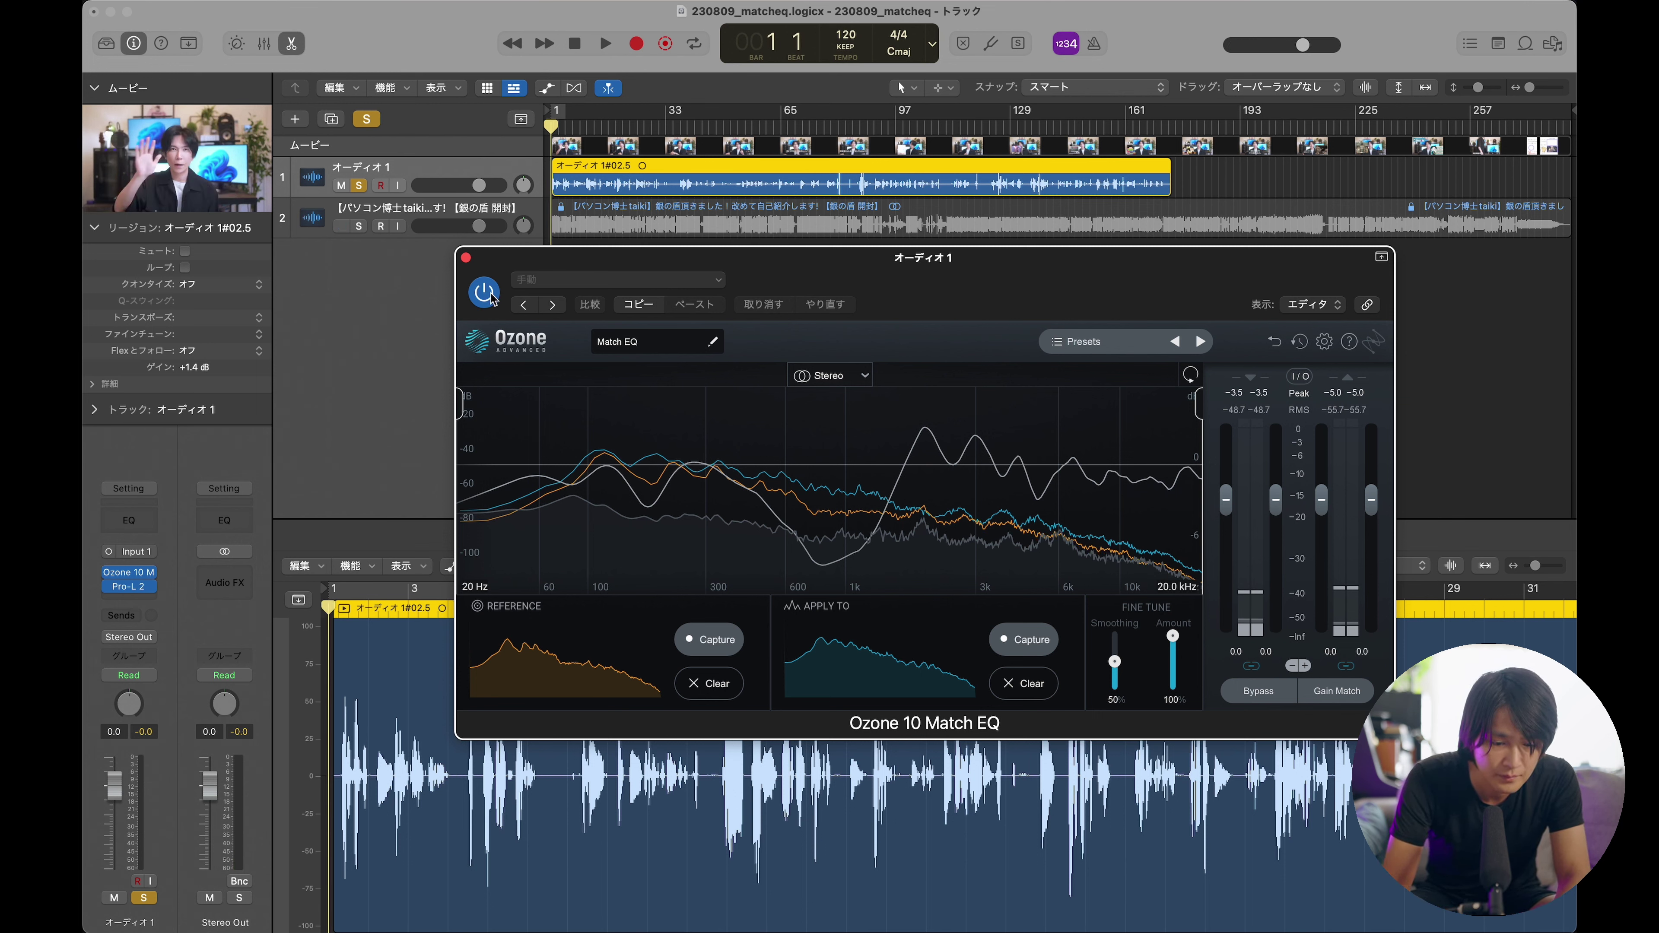
{"action": "left_click", "coordinate": [484, 293]}
{"action": "key", "text": "space"}
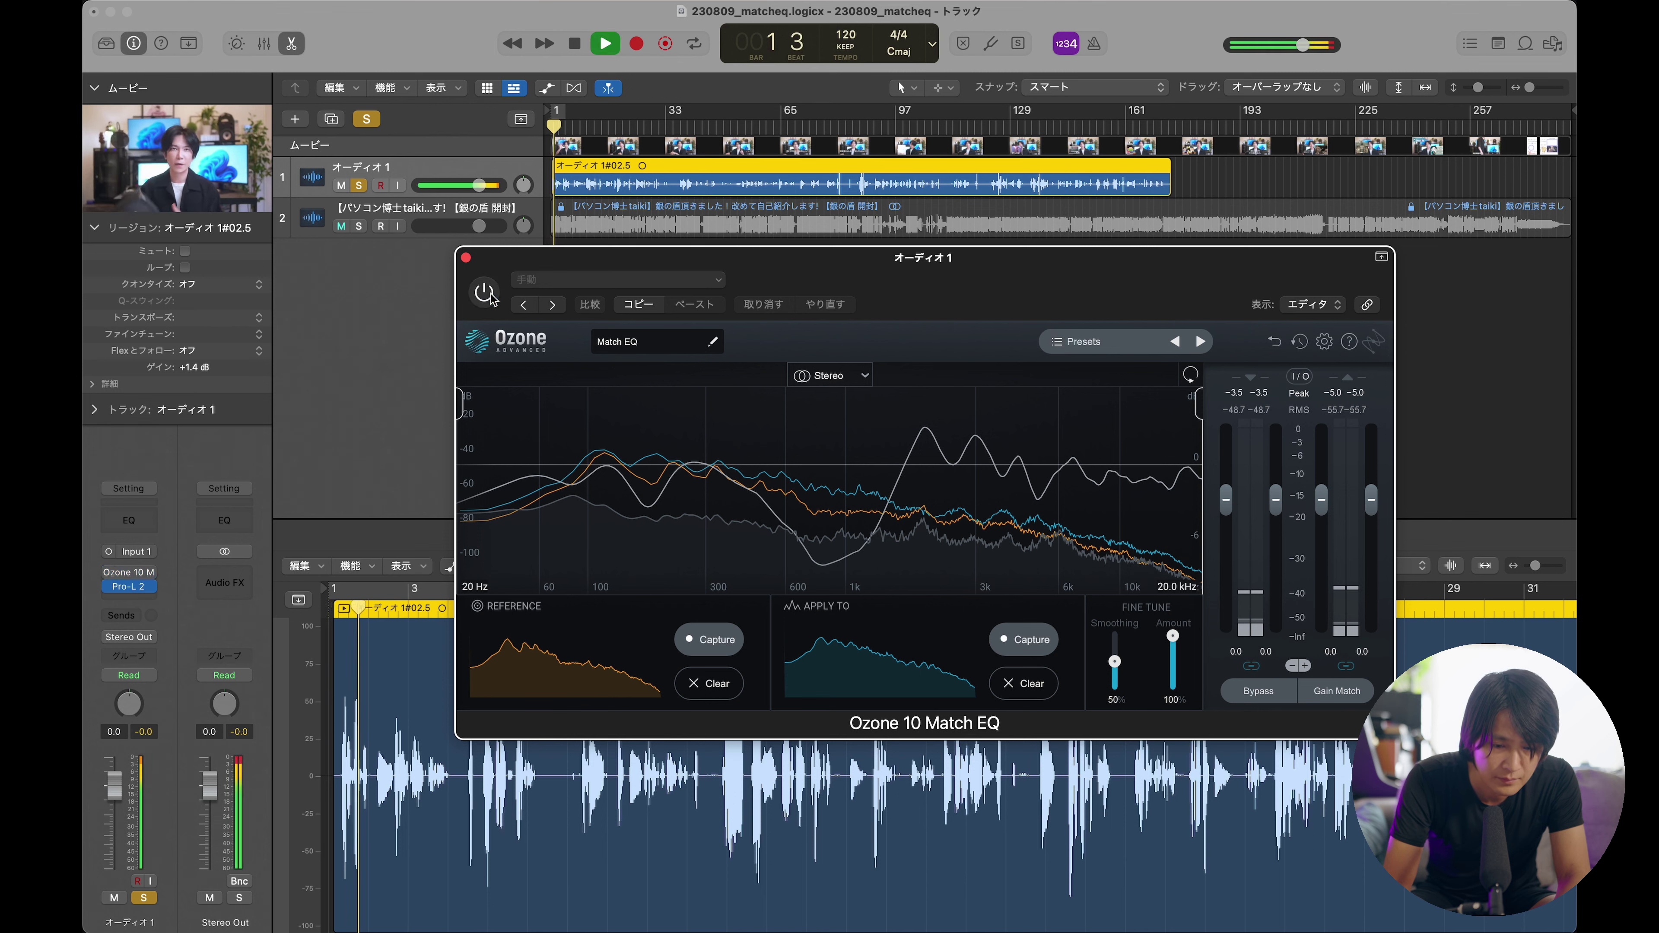
{"action": "key", "text": "space"}
{"action": "left_click", "coordinate": [484, 293]}
{"action": "key", "text": "space"}
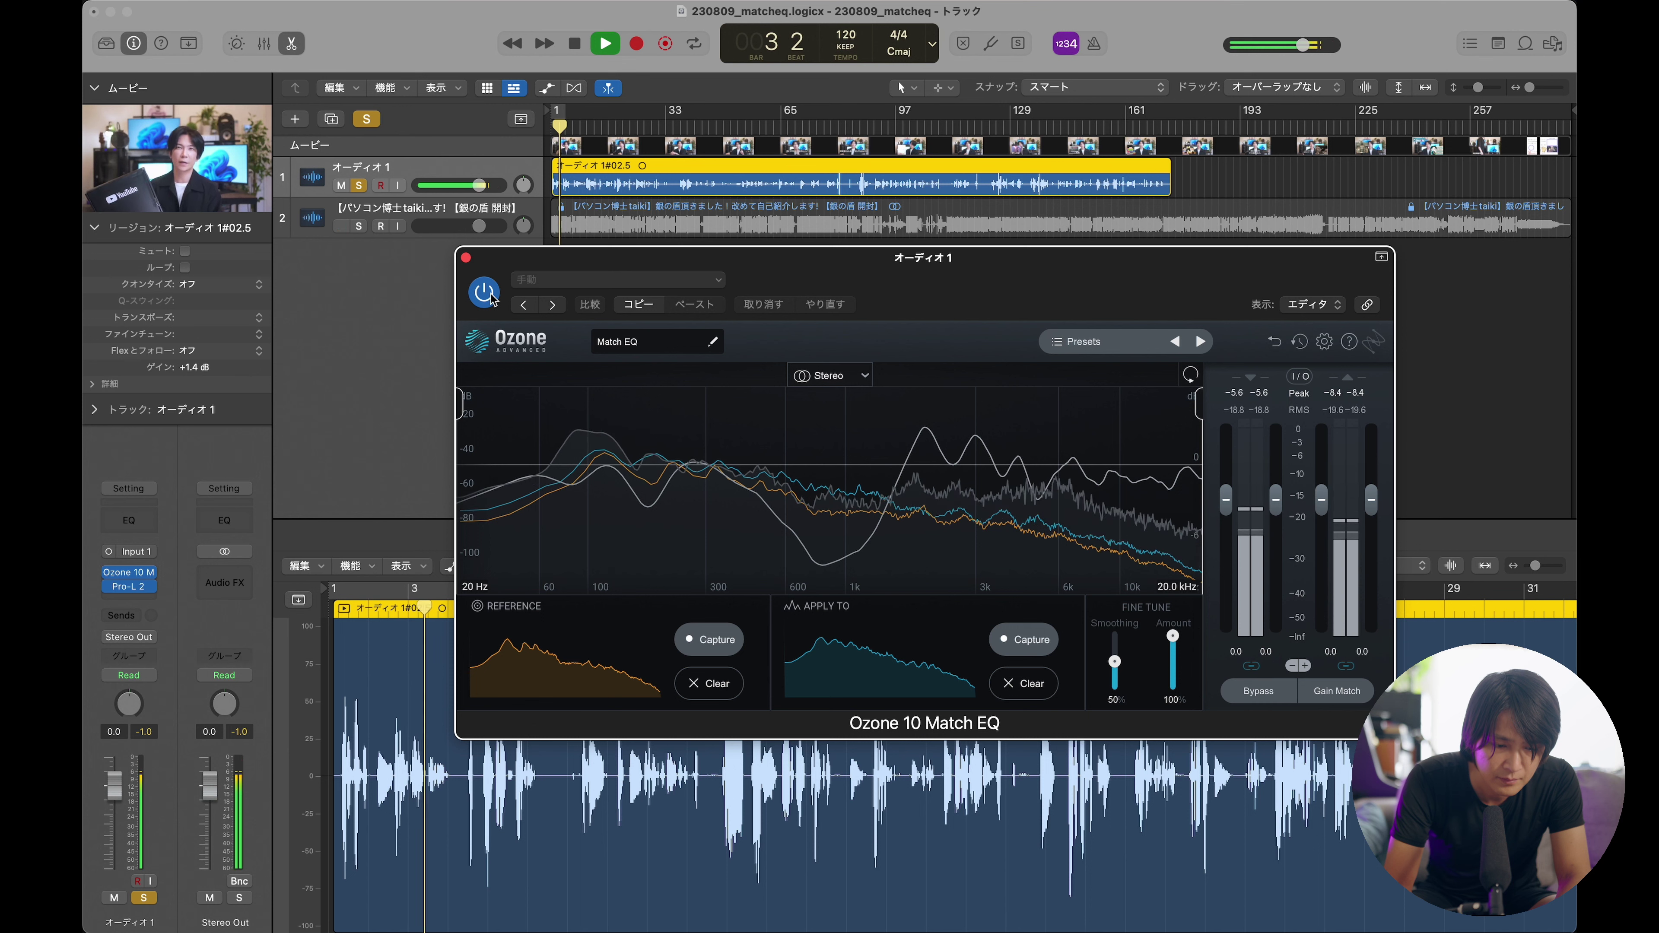
{"action": "key", "text": "space"}
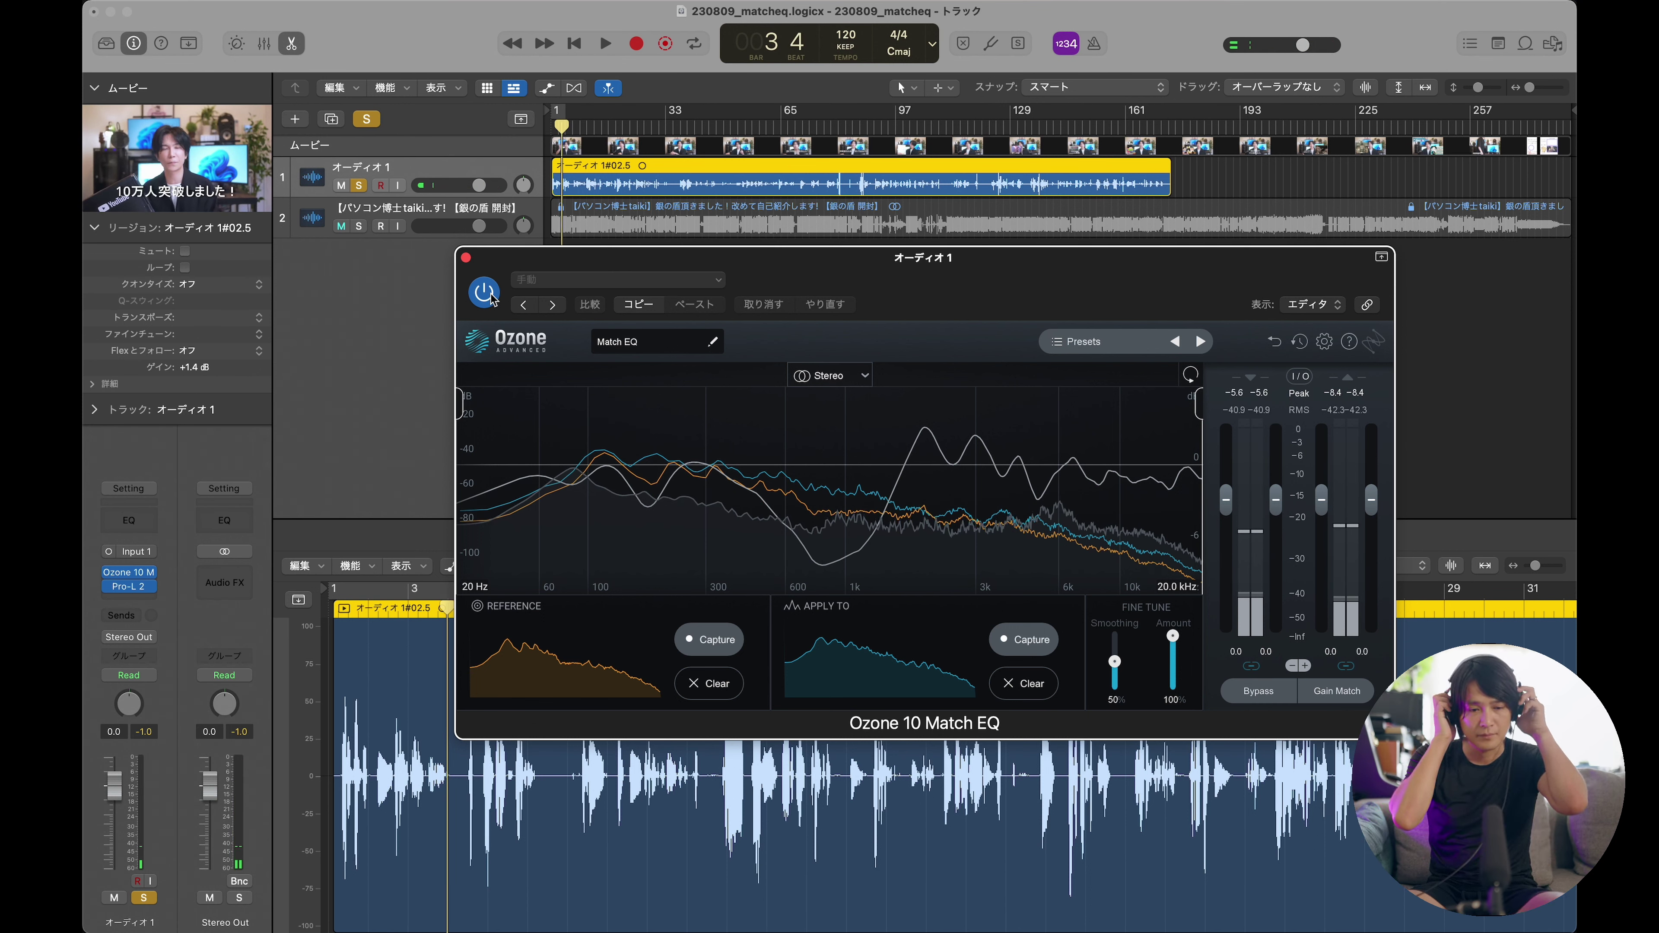
Switch to Adobe Audition to check the running multitrack recording, and return to Logic Pro.
{"action": "key", "text": "super+Tab"}
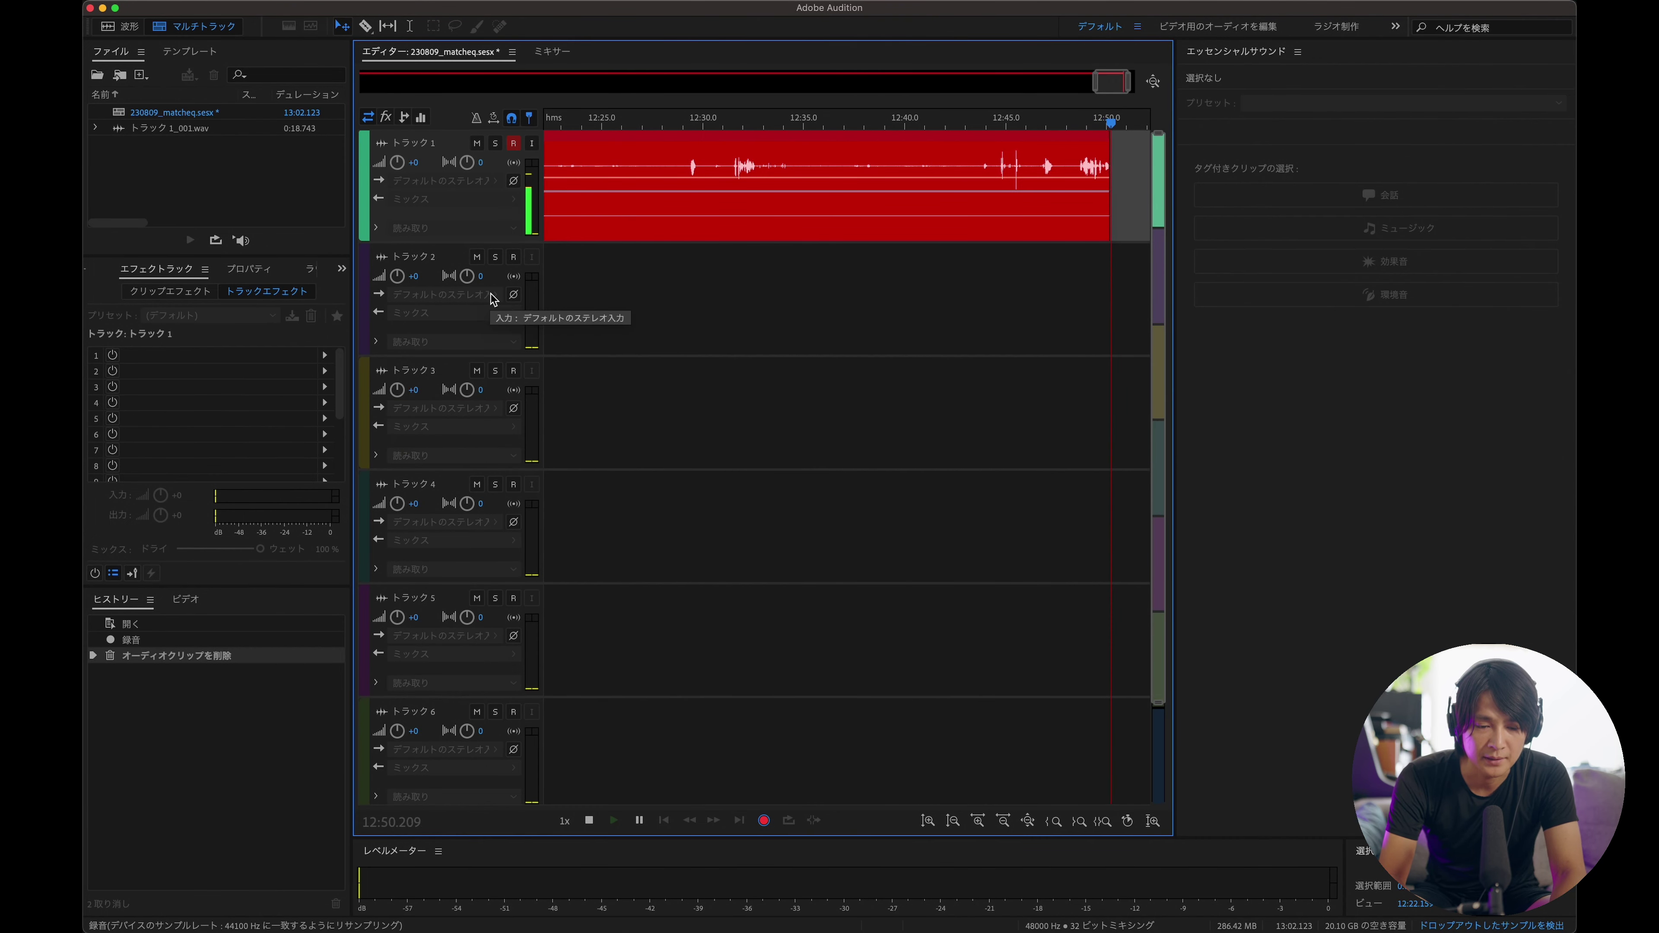
{"action": "key", "text": "super+Tab"}
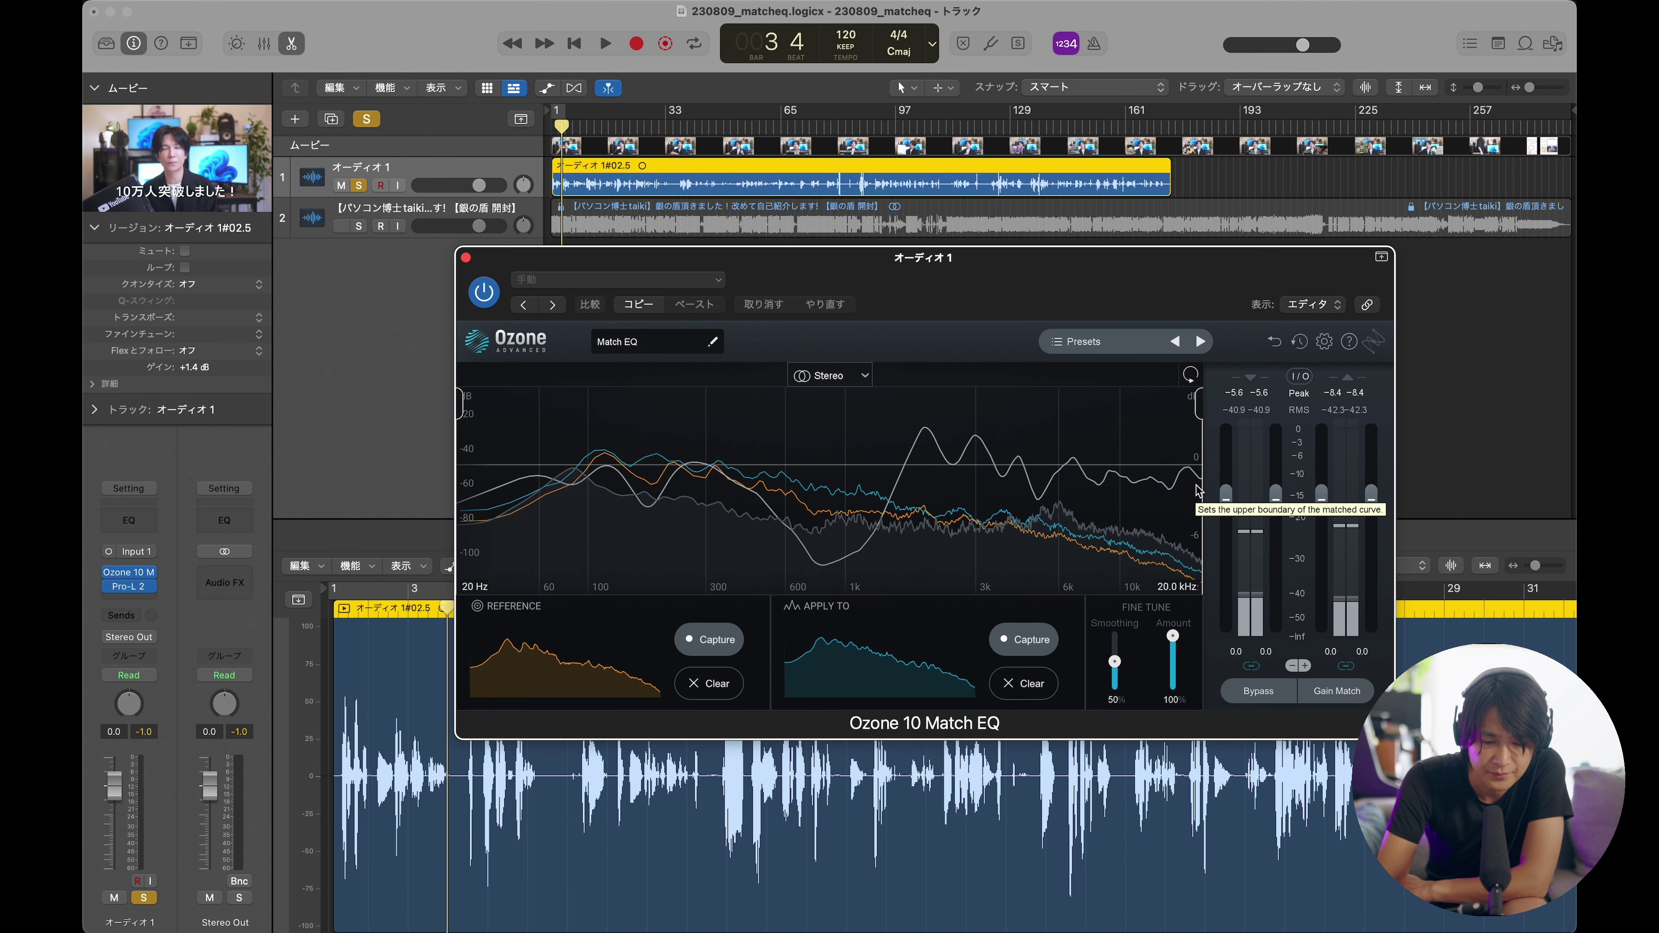
Set the Match EQ smoothing to 100%.
{"action": "left_click_drag", "start_coordinate": [1080, 298], "coordinate": [1121, 273]}
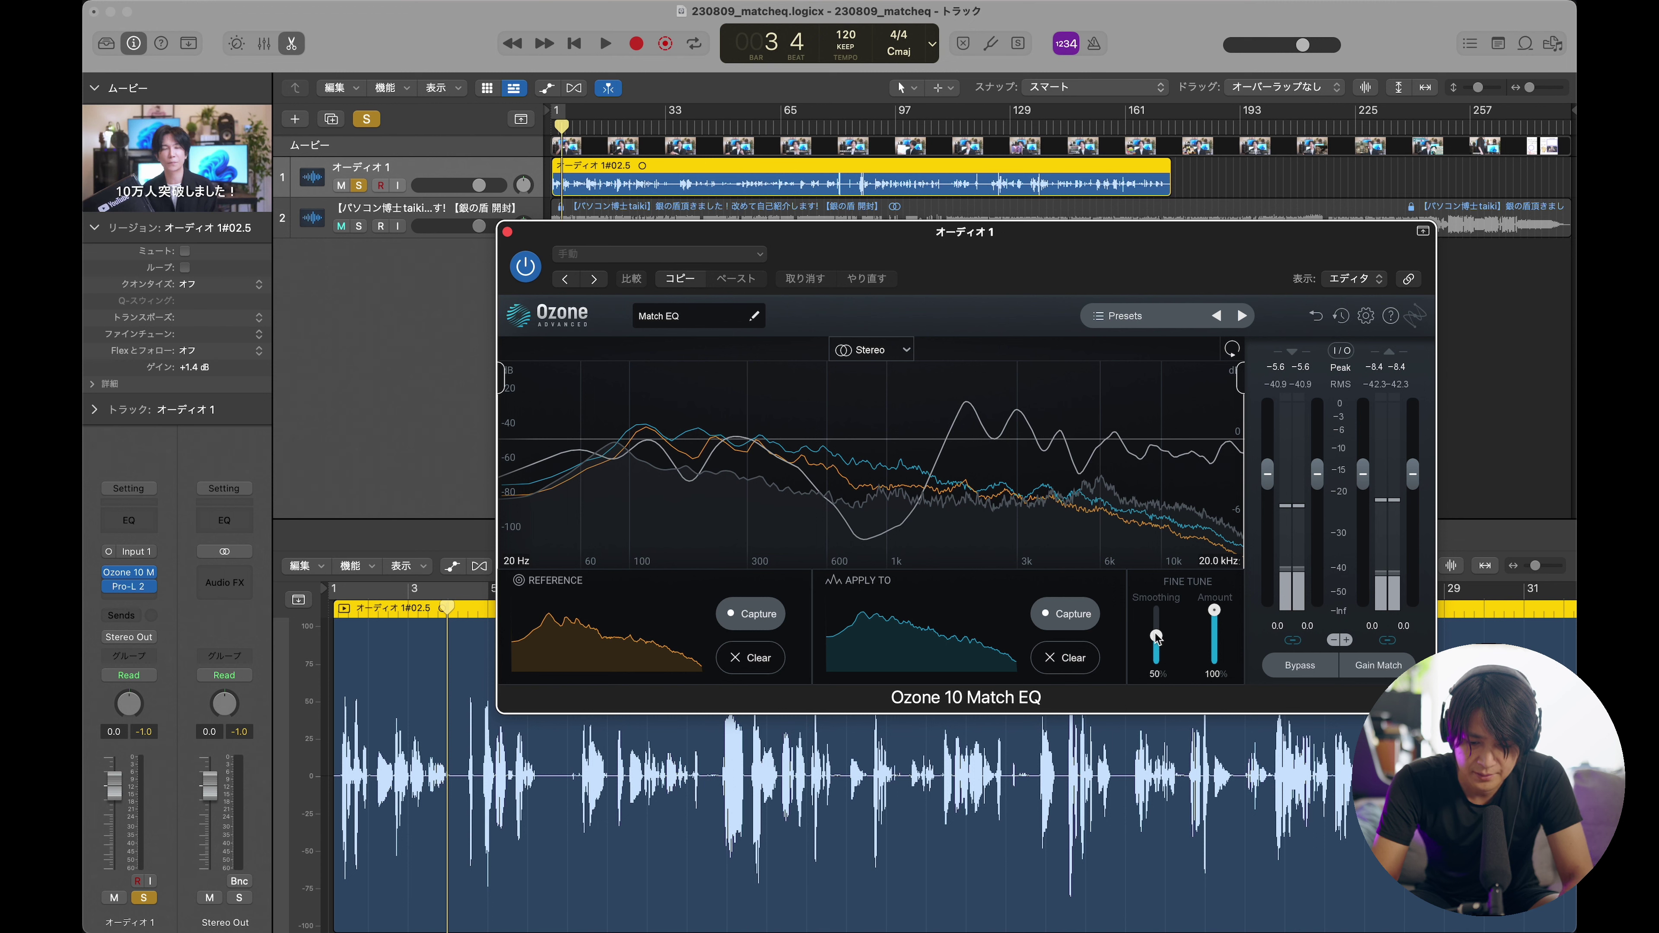
{"action": "left_click_drag", "start_coordinate": [1156, 639], "coordinate": [1156, 609]}
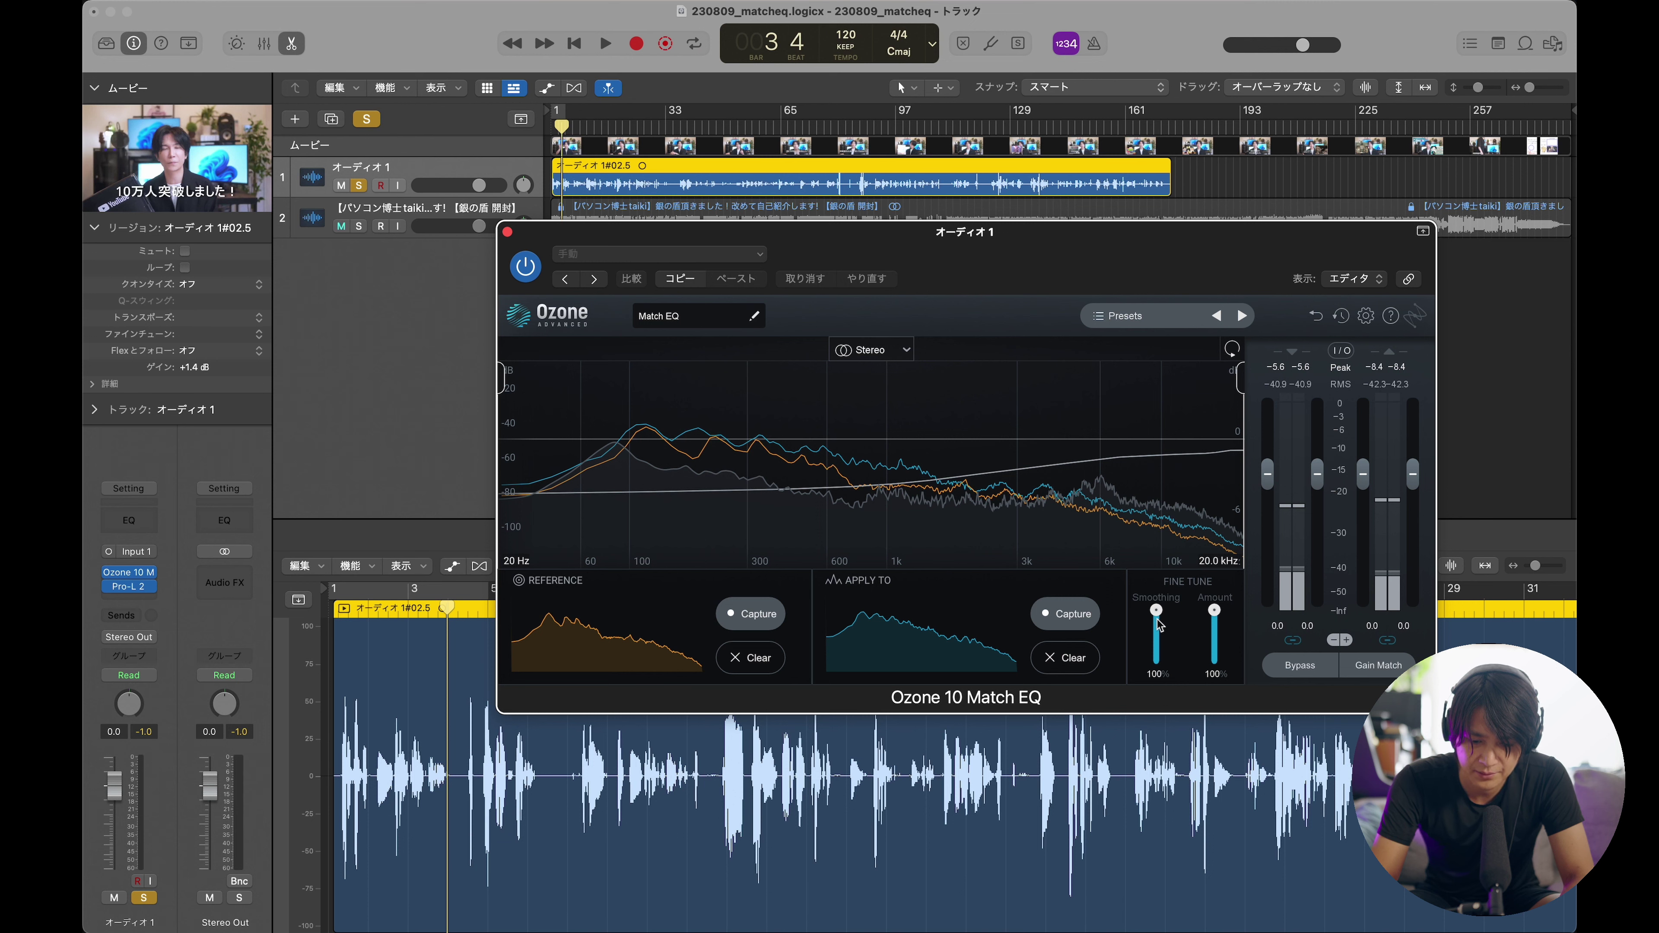
Try the Match EQ smoothing at 50%, and lower it to 0%.
{"action": "left_click", "coordinate": [1155, 673]}
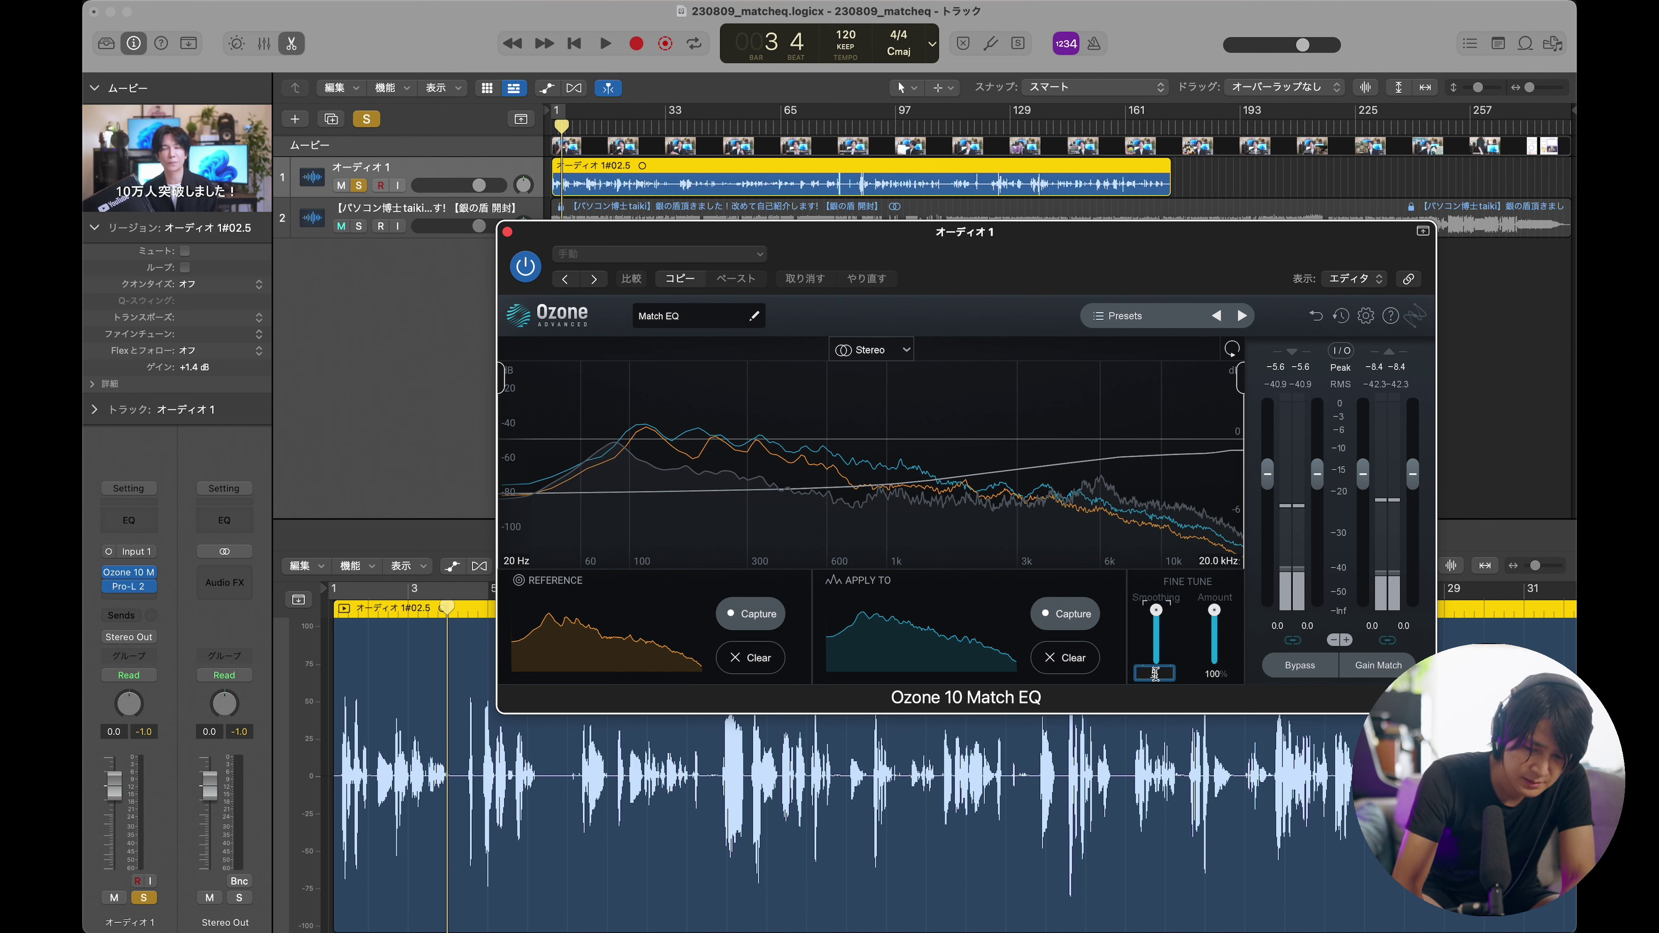
{"action": "type", "text": "50"}
{"action": "key", "text": "Return"}
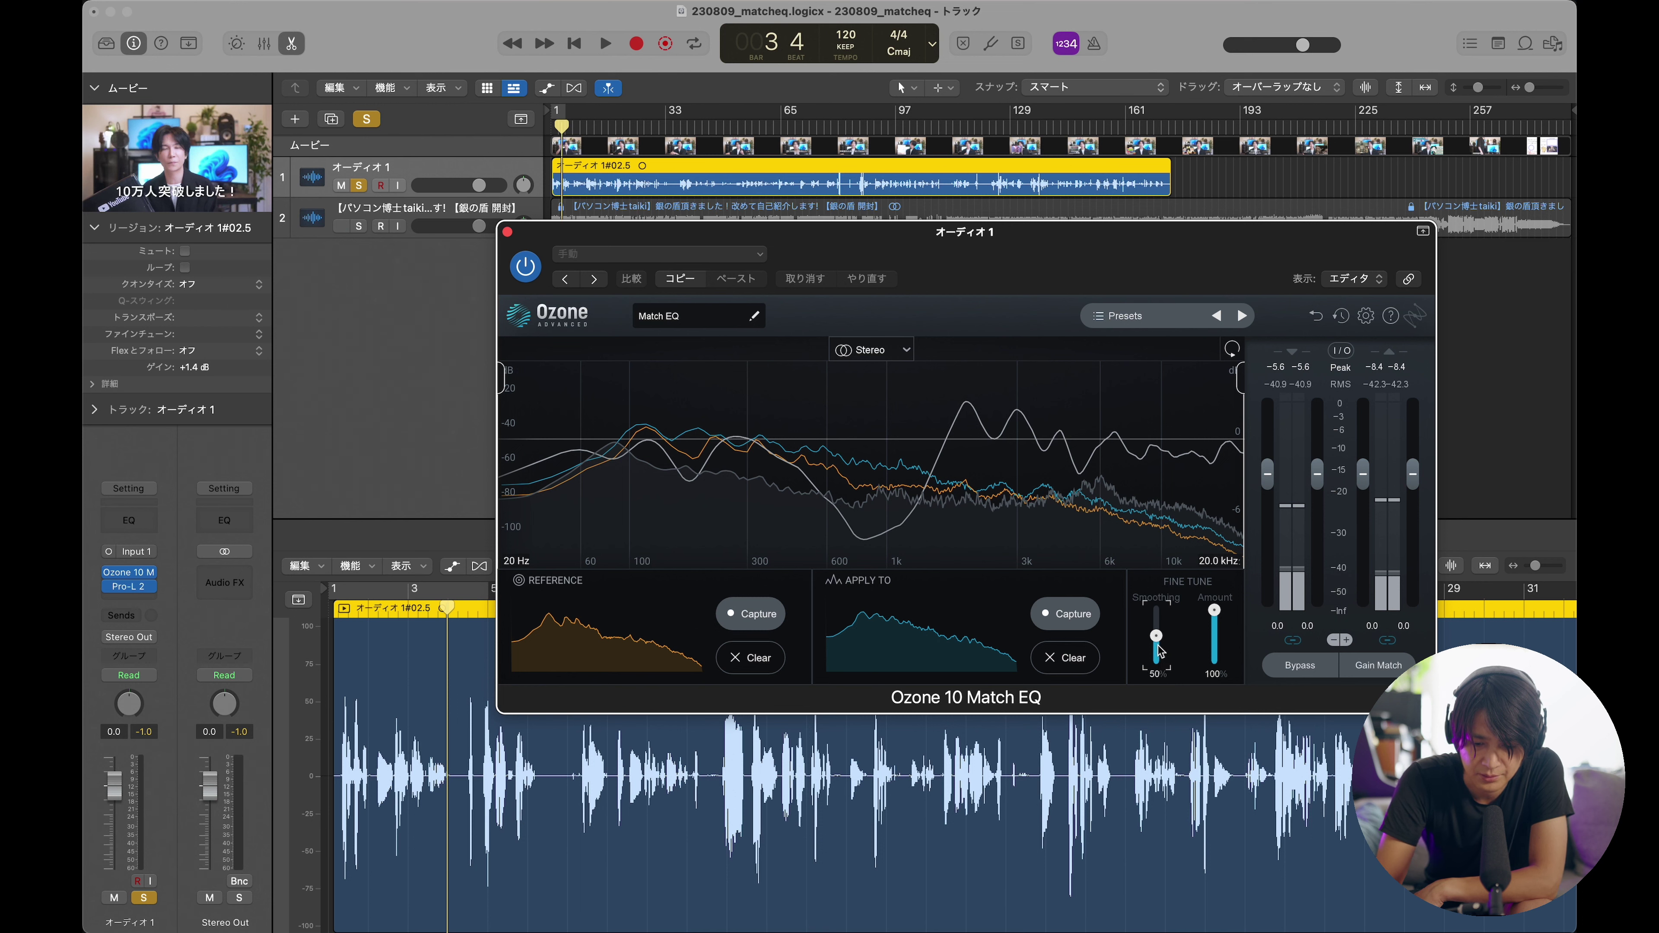
{"action": "left_click_drag", "start_coordinate": [1159, 649], "coordinate": [1157, 661]}
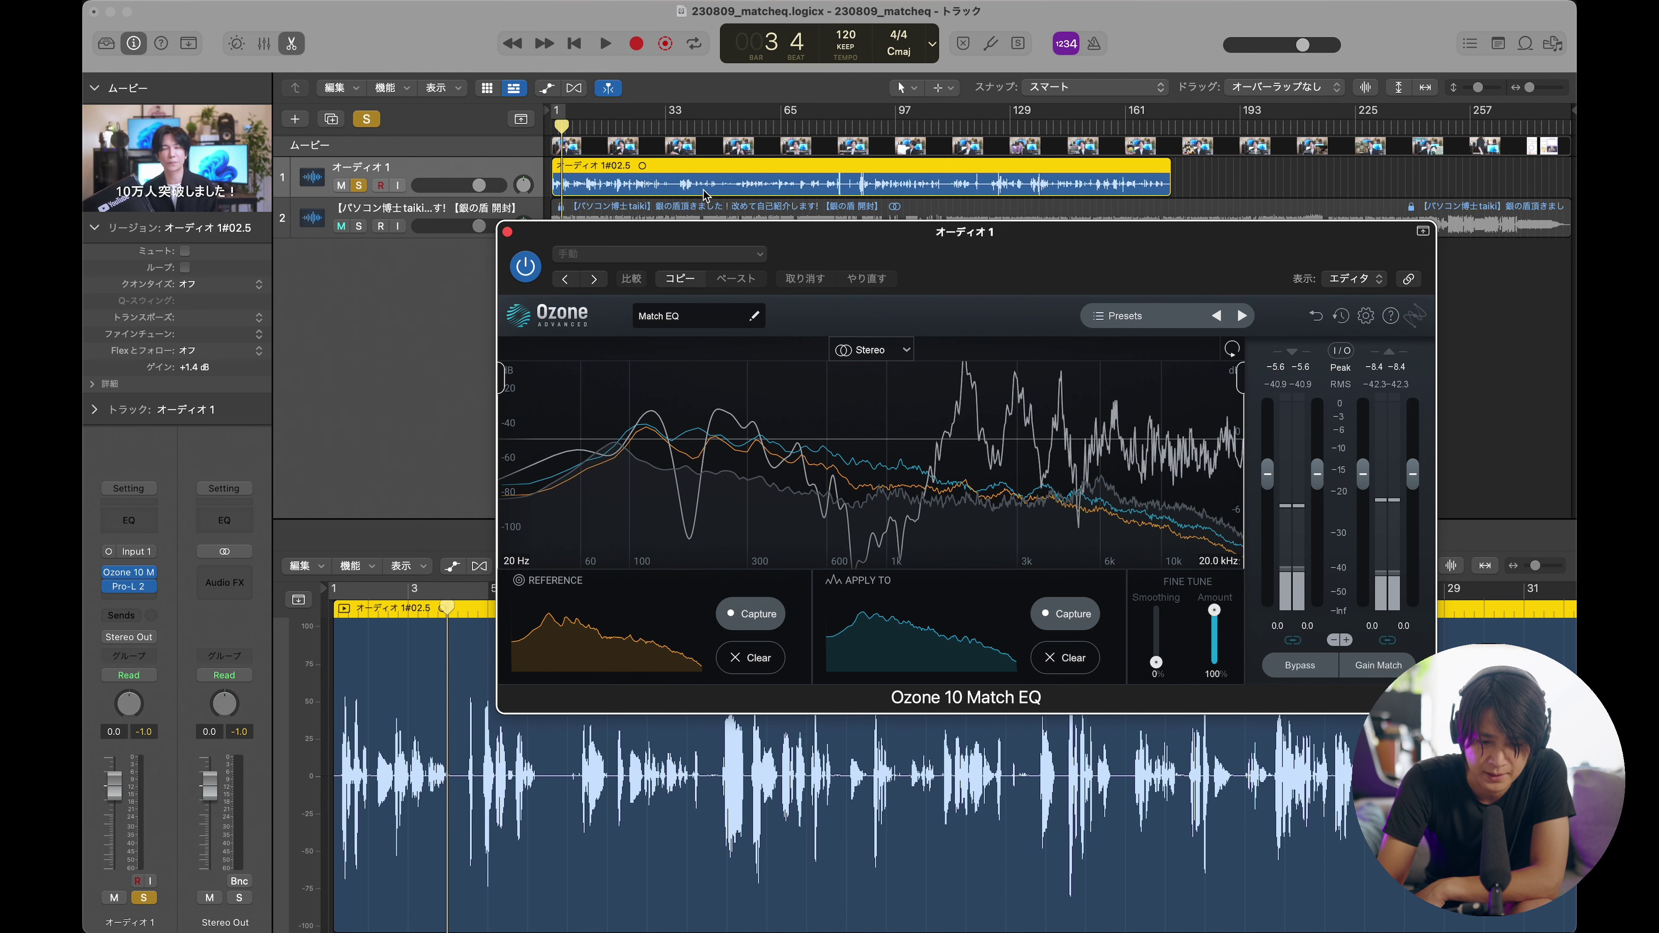
Play オーディオ 1 while switching Match EQ off and on to compare the sound, and stop playback with it enabled.
{"action": "key", "text": "space"}
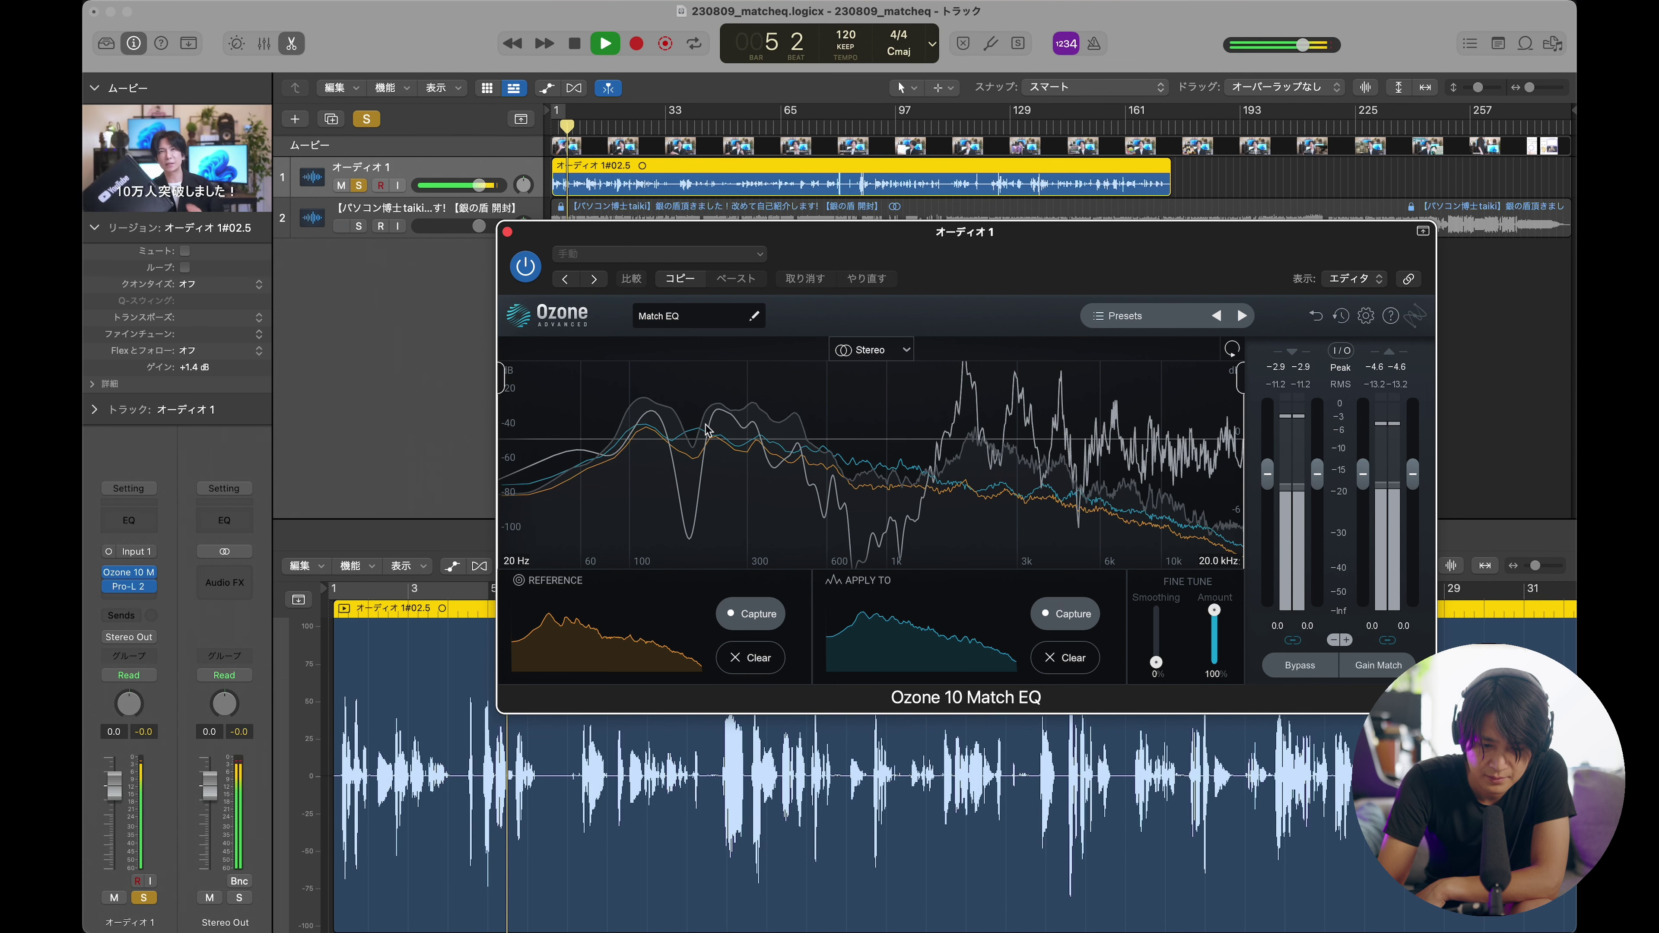
{"action": "left_click", "coordinate": [523, 268]}
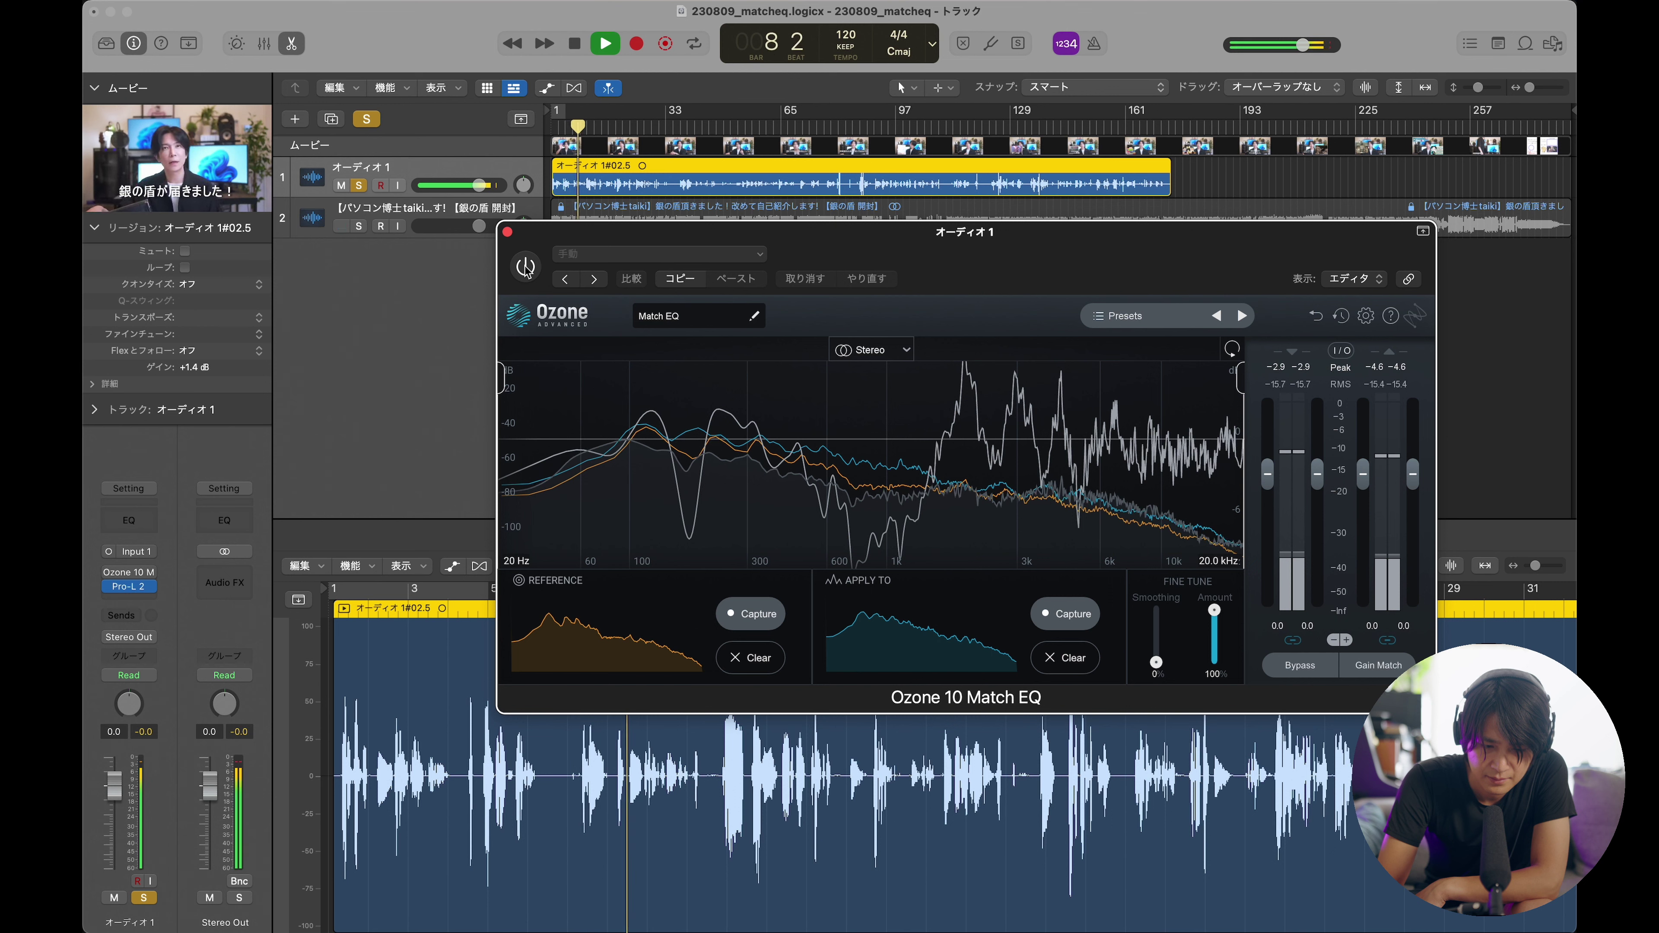
{"action": "left_click", "coordinate": [525, 267]}
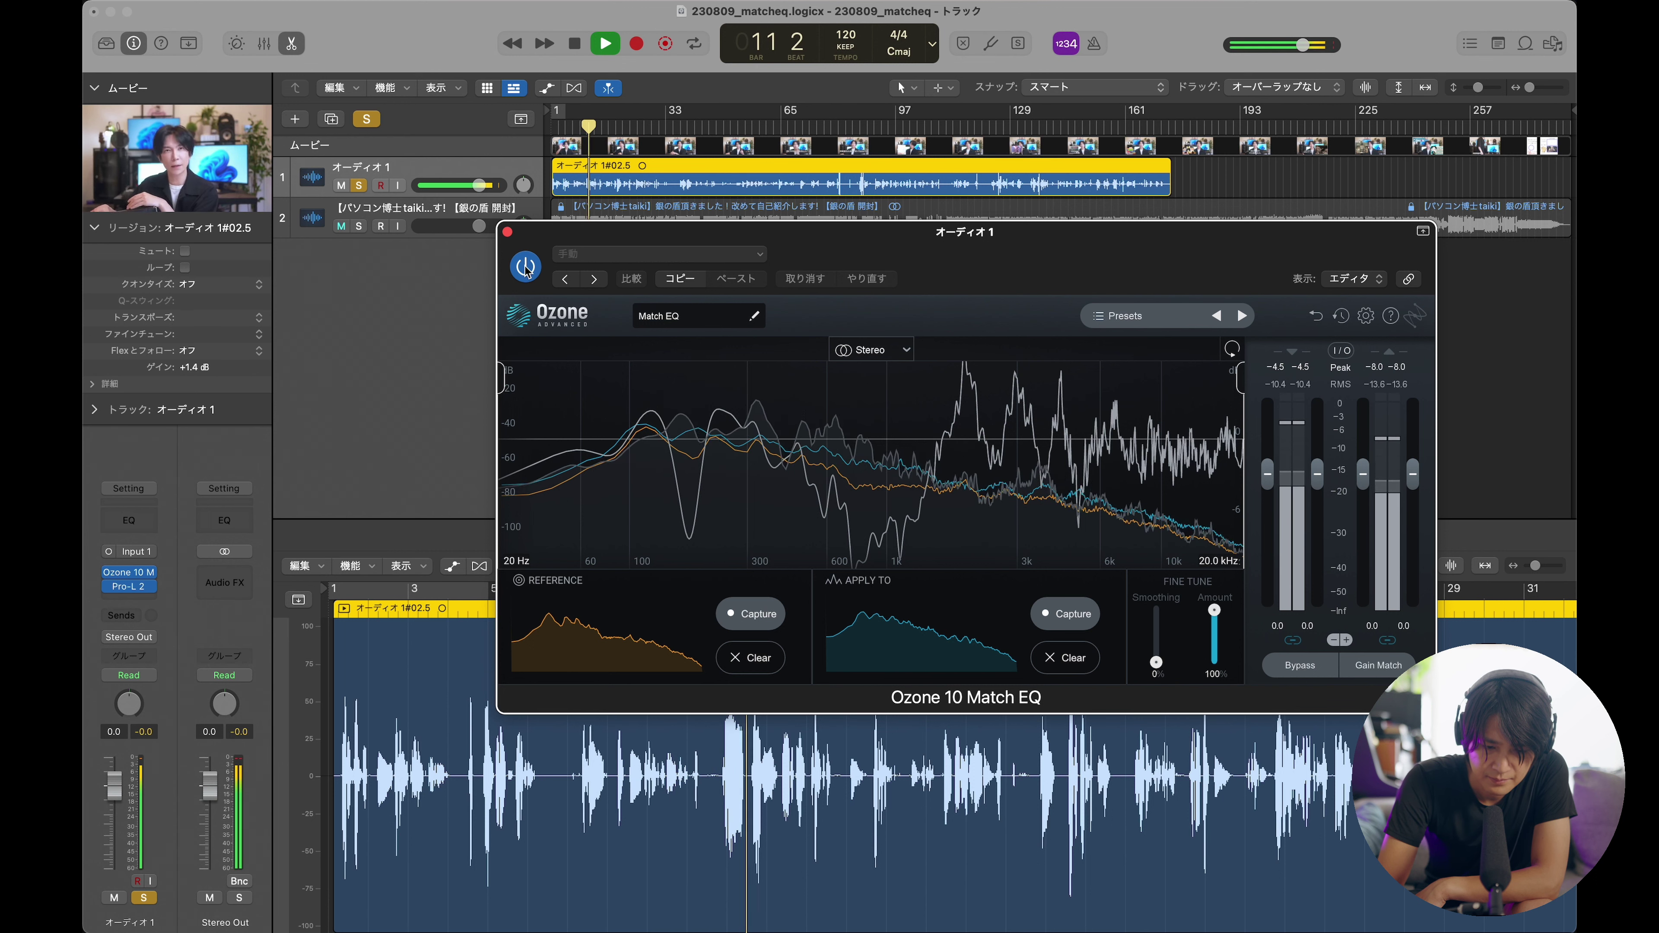
{"action": "left_click", "coordinate": [526, 268]}
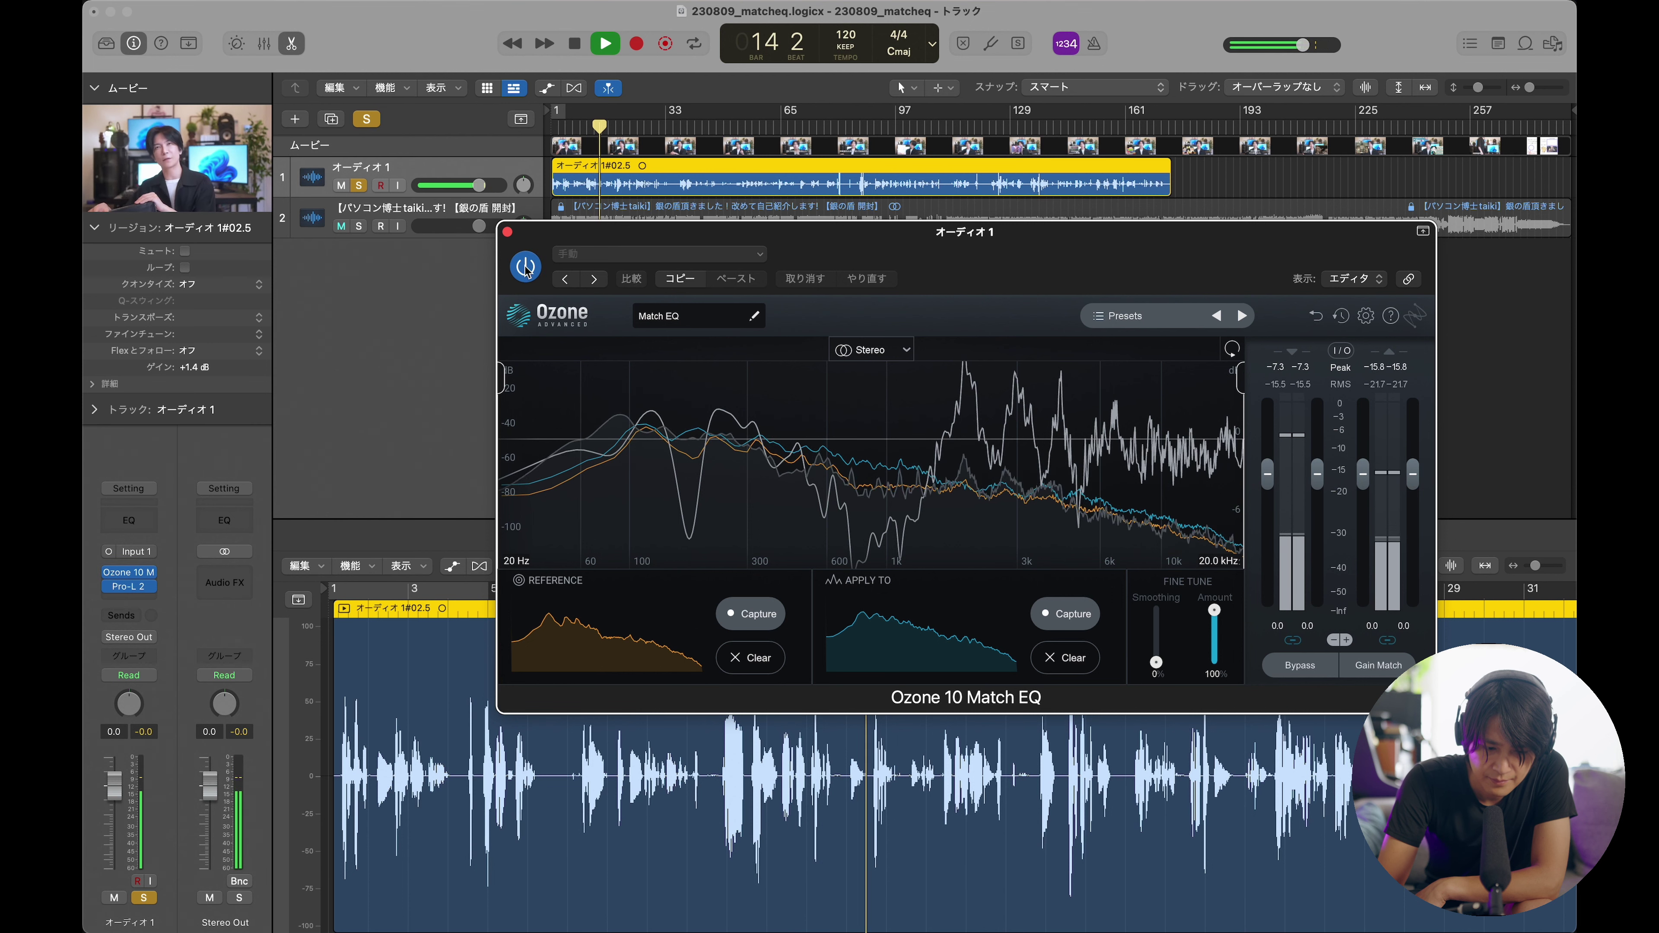
{"action": "left_click", "coordinate": [526, 268]}
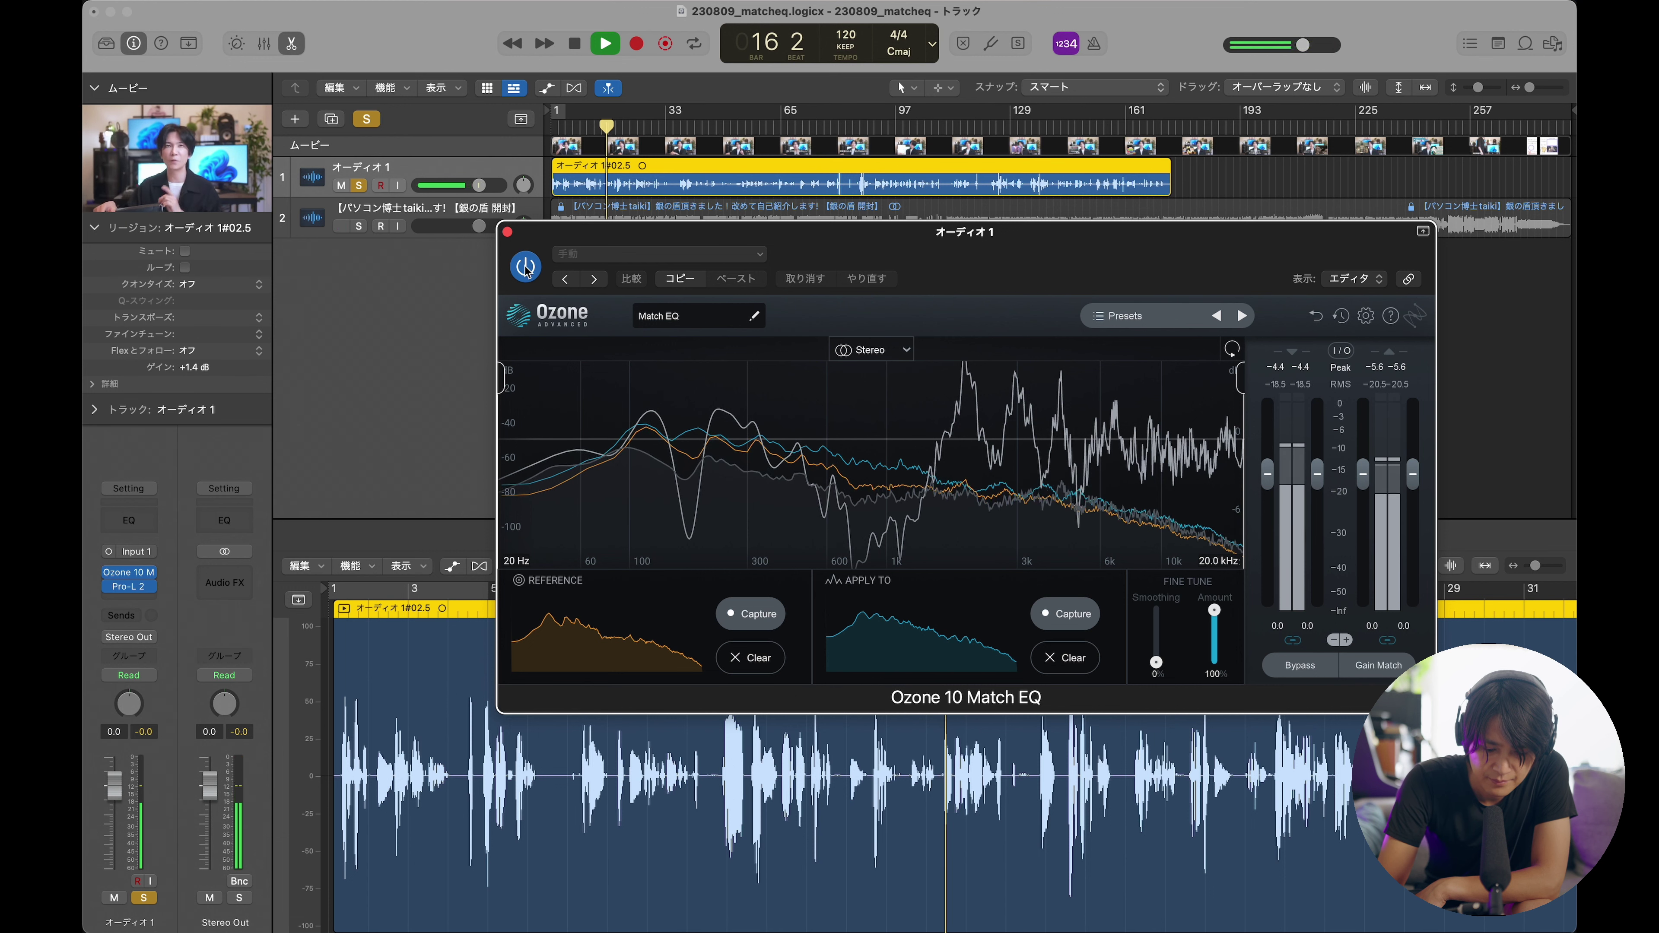
{"action": "key", "text": "space"}
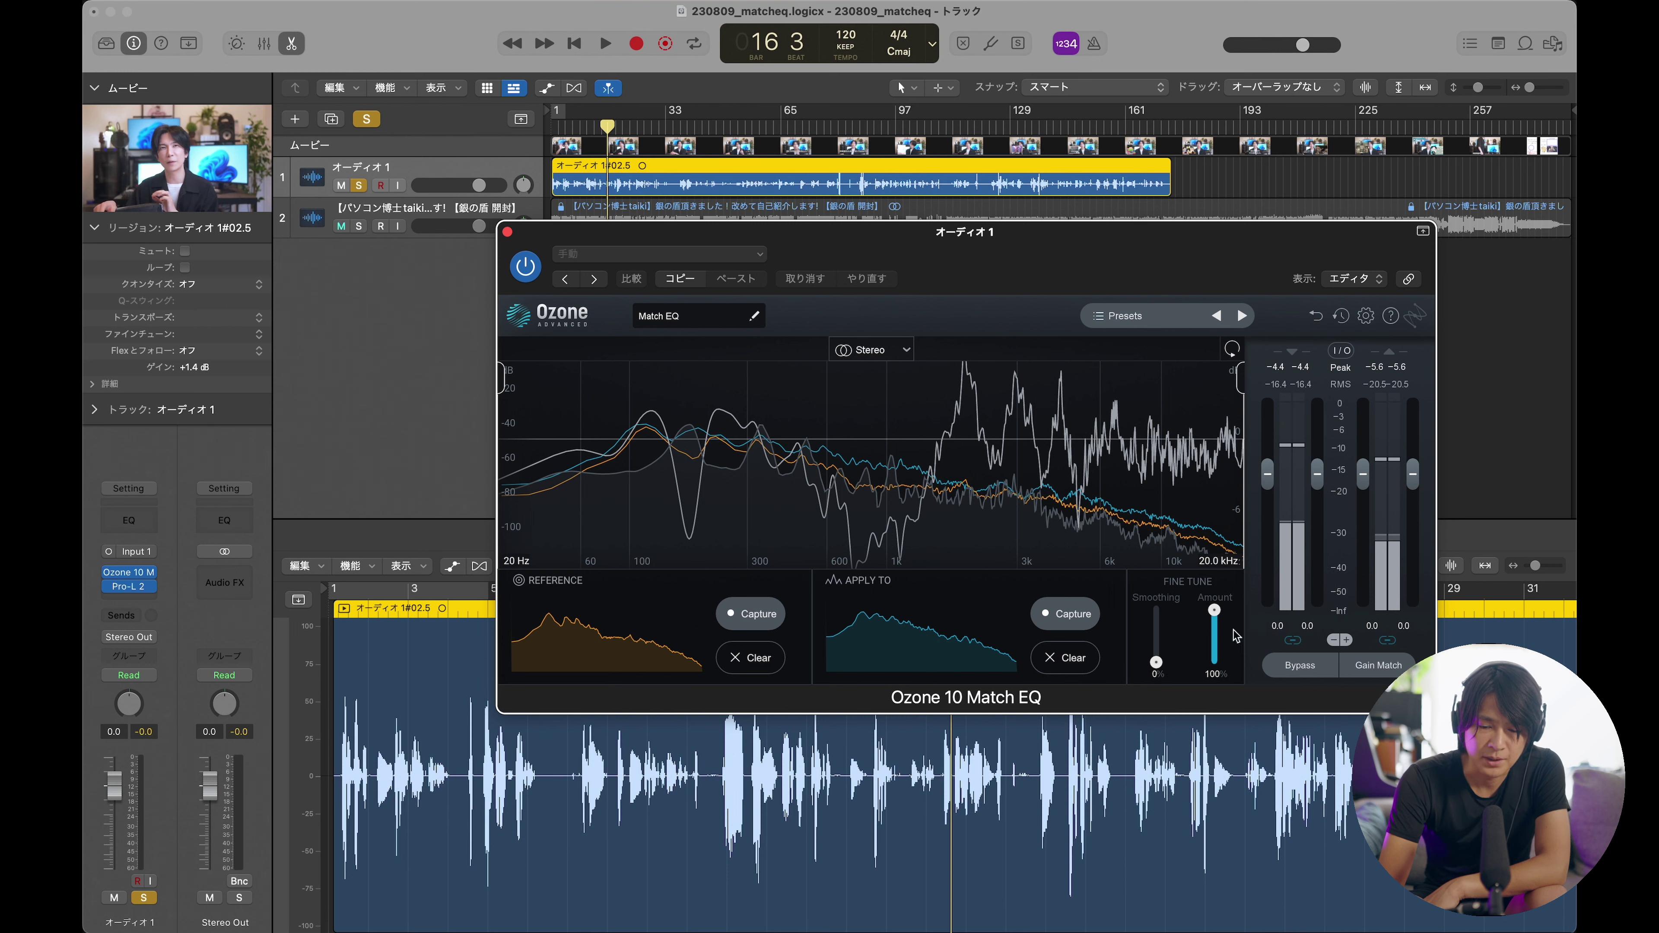
Return the Match EQ smoothing to 50%.
{"action": "left_click", "coordinate": [1158, 674]}
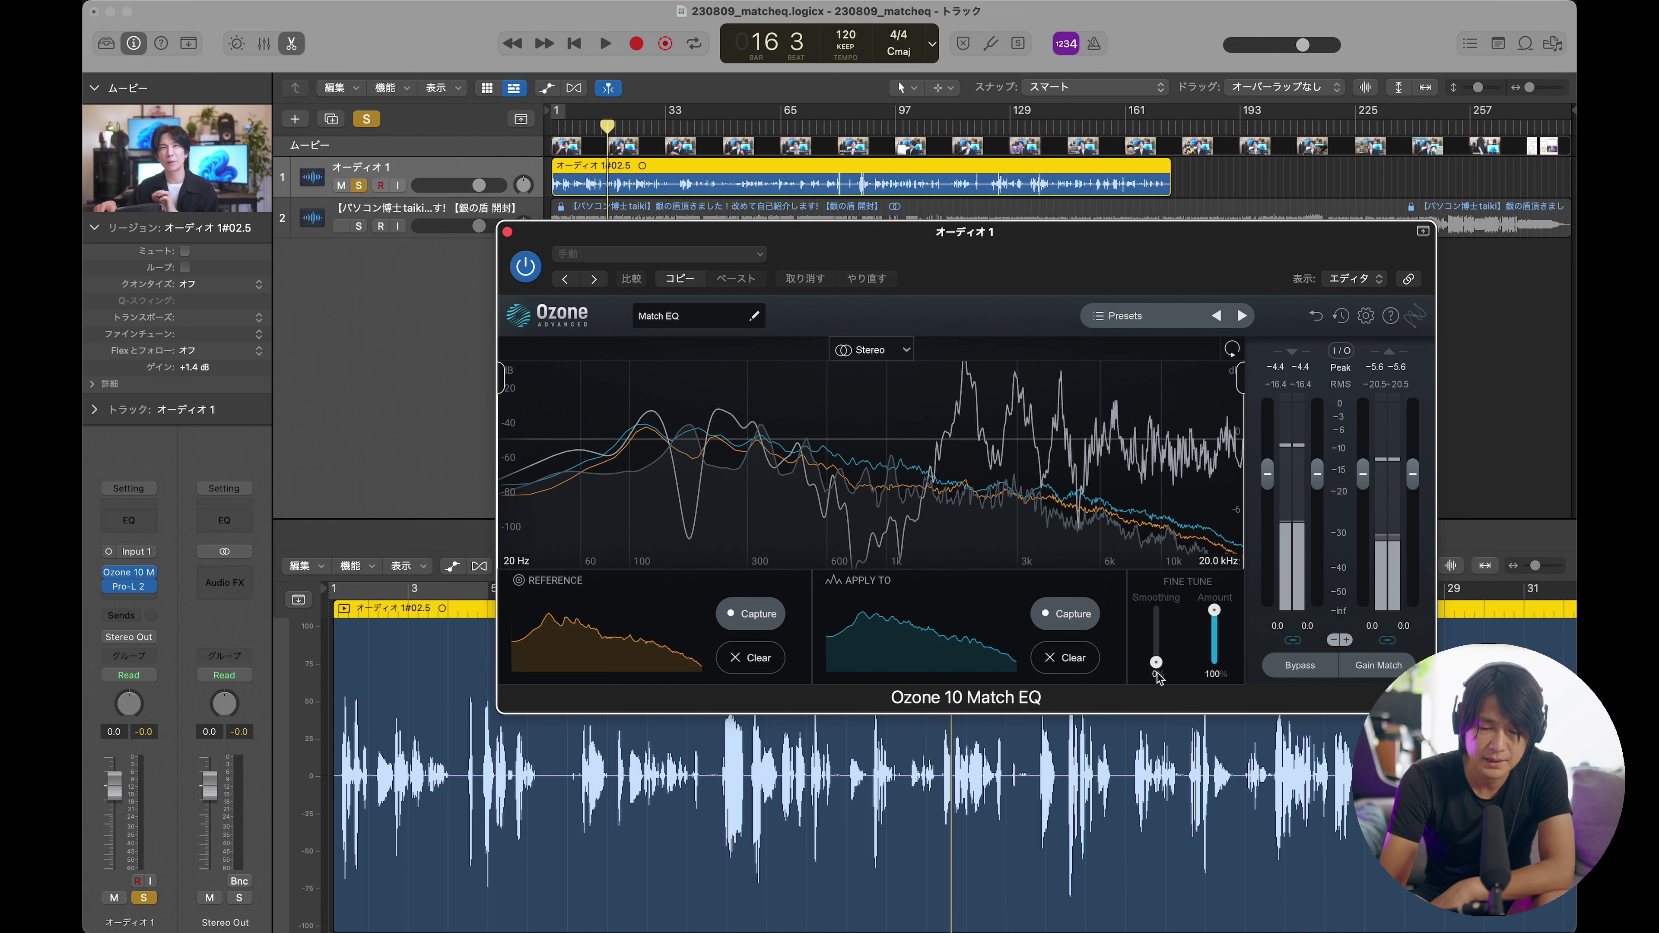
{"action": "type", "text": "5.0"}
{"action": "key", "text": "Return"}
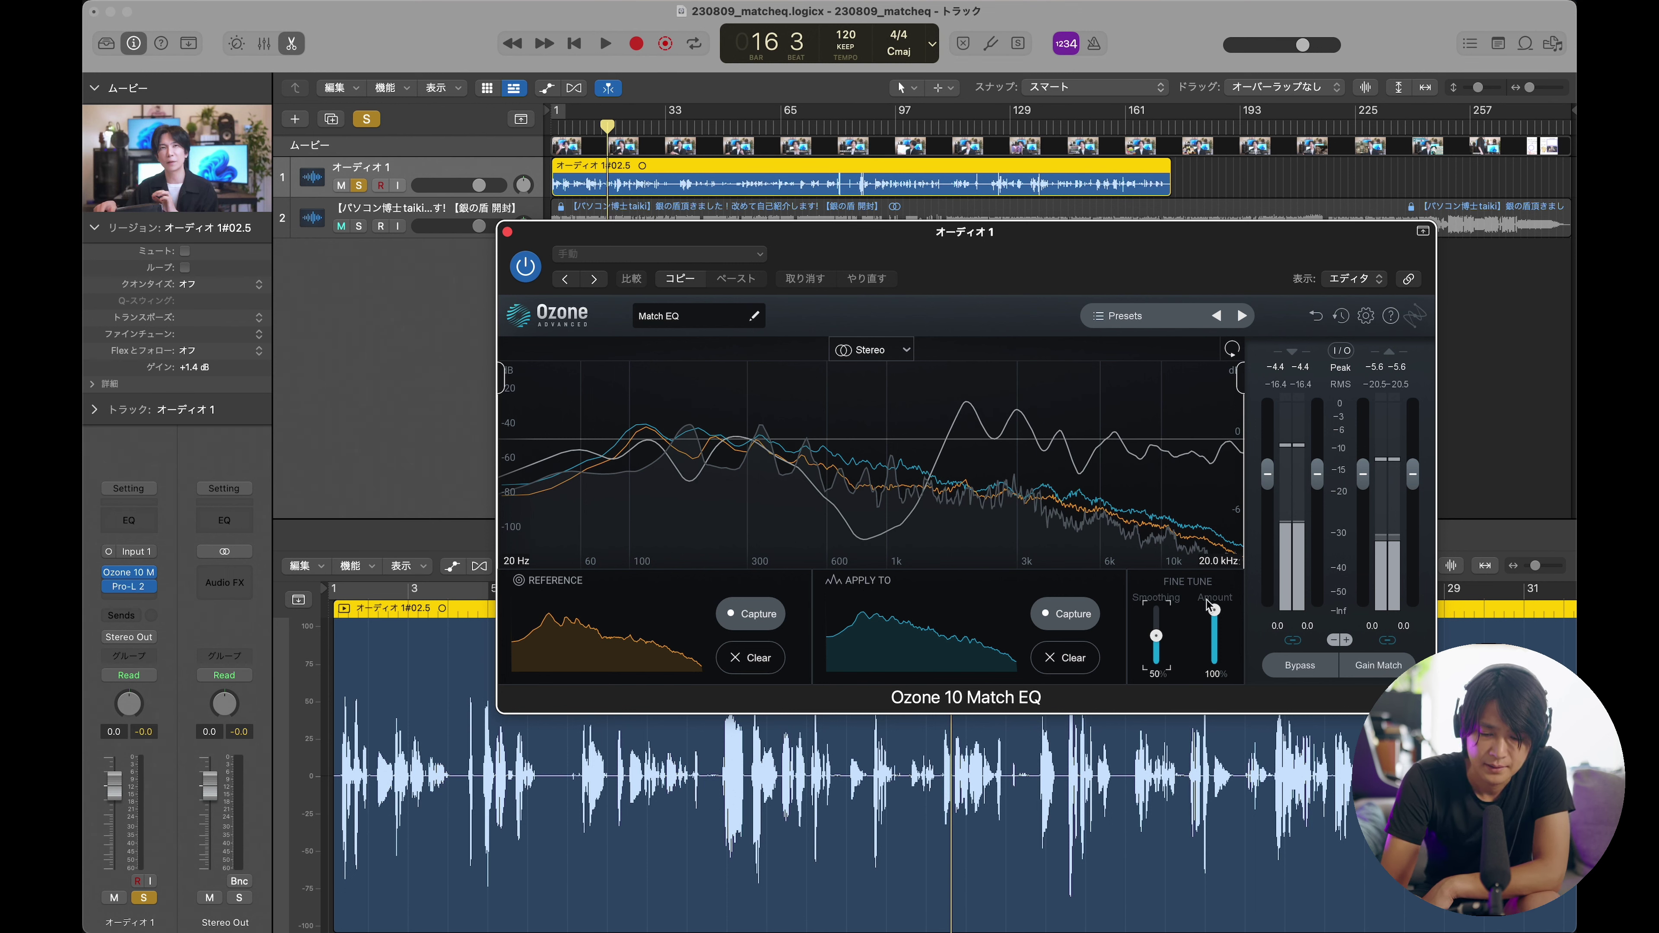
Lower the Match EQ amount to 0%, and raise it to settle at 50%.
{"action": "left_click_drag", "start_coordinate": [1218, 624], "coordinate": [1216, 633]}
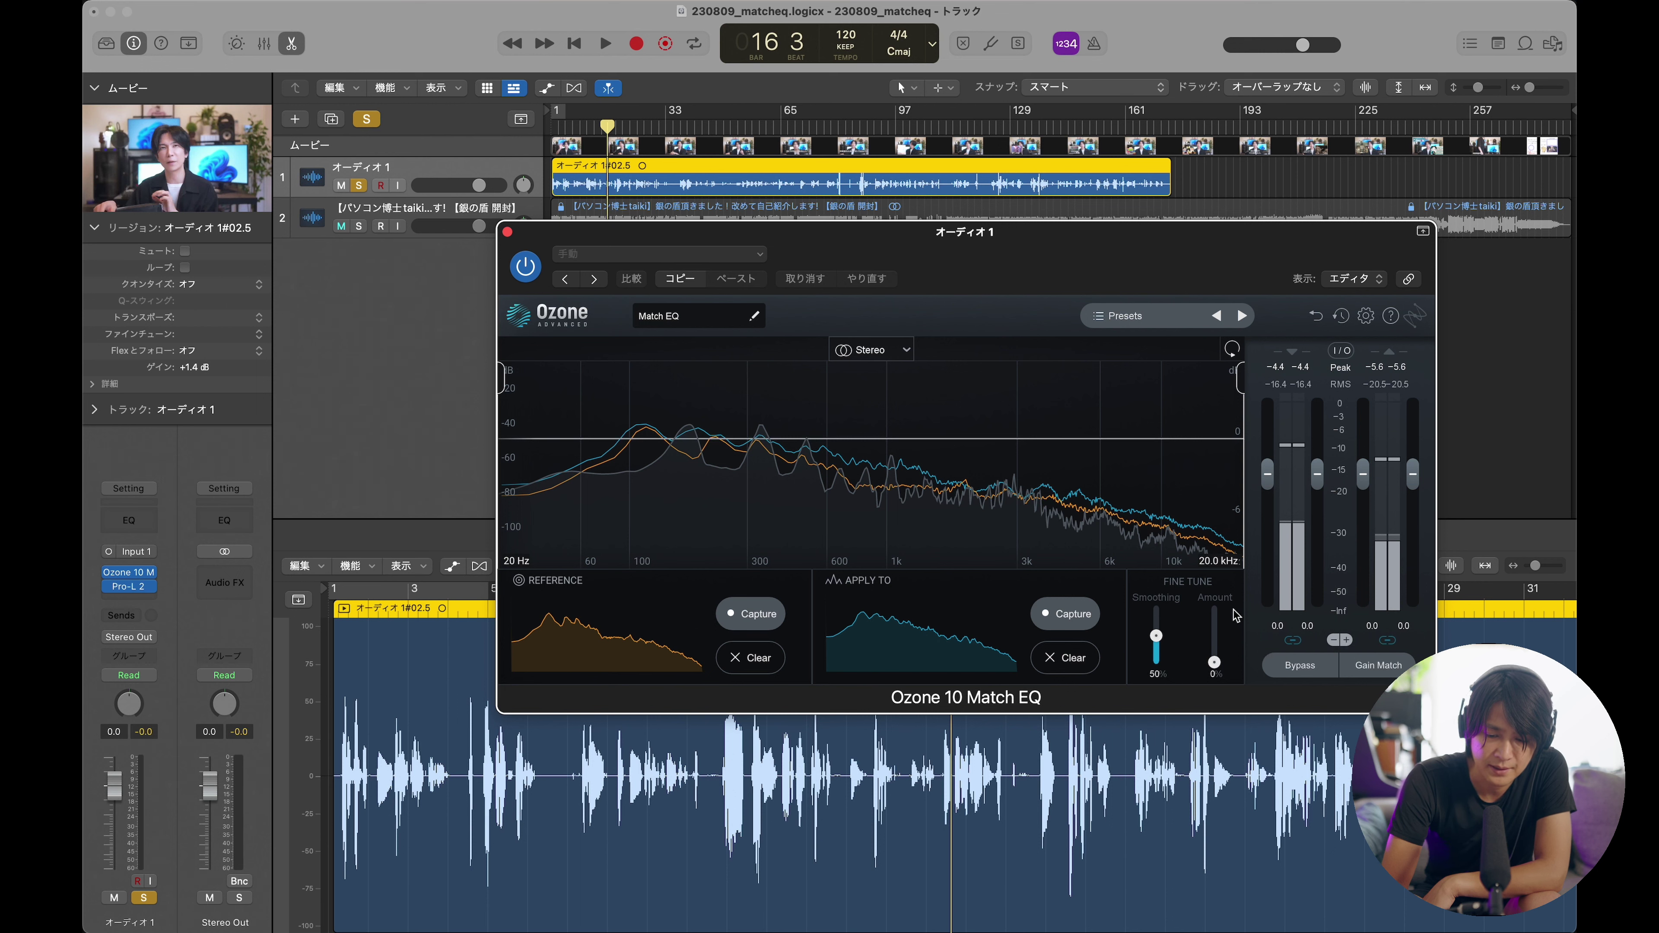
{"action": "left_click_drag", "start_coordinate": [1217, 642], "coordinate": [1217, 647]}
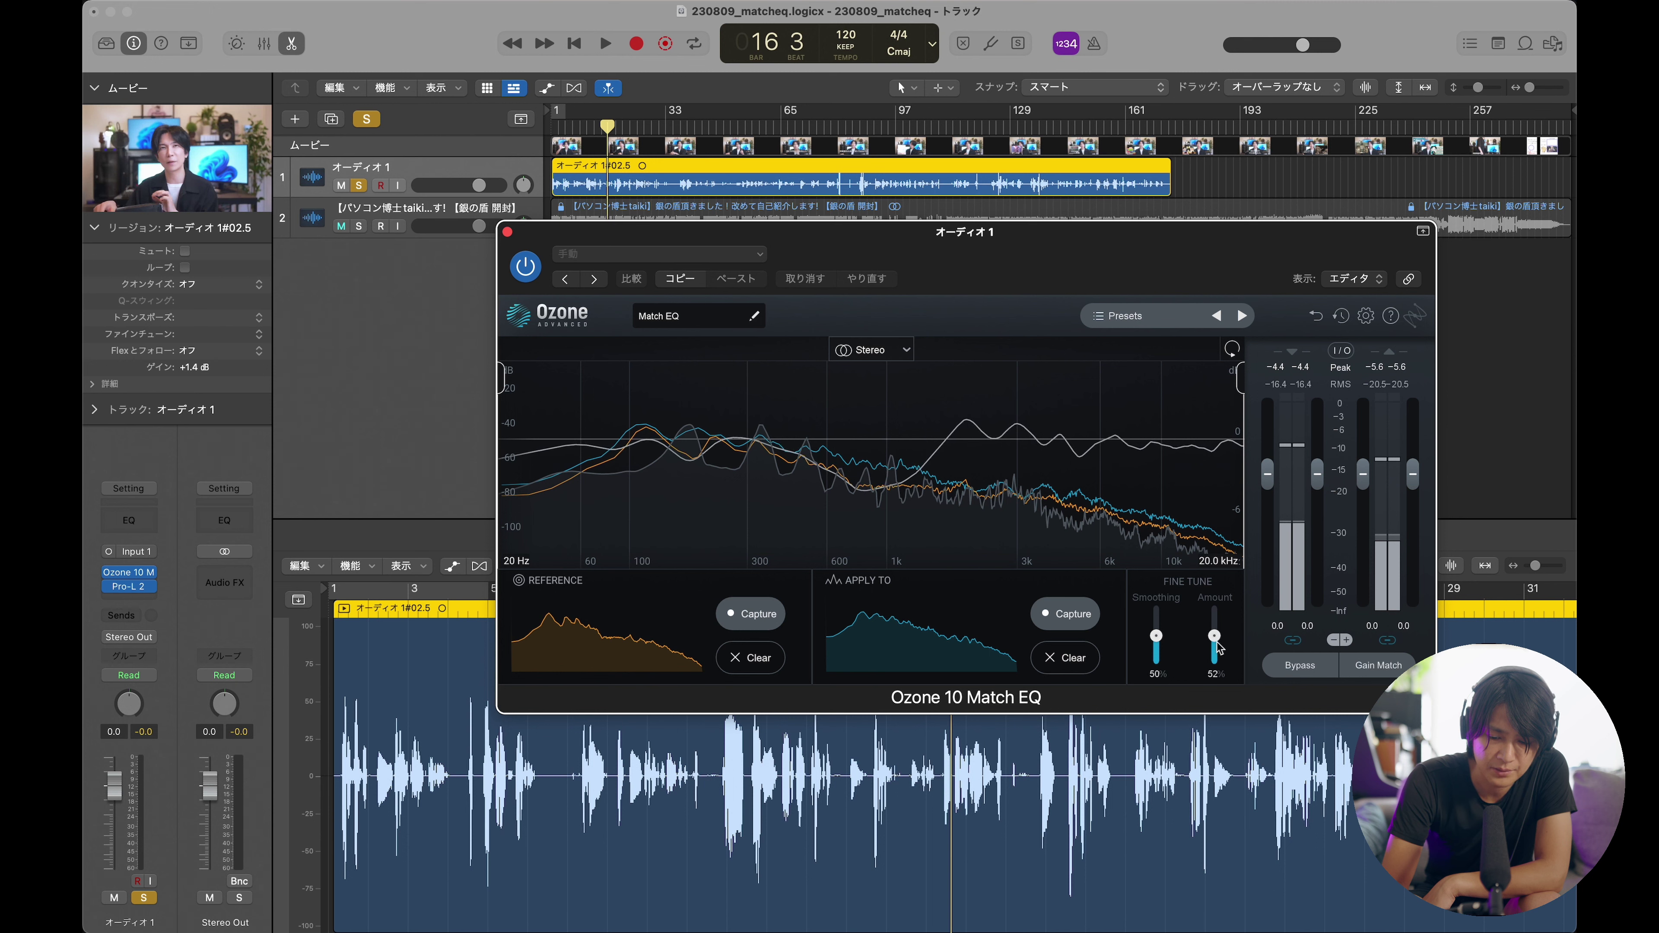
{"action": "scroll", "coordinate": [1218, 647], "scroll_direction": "down", "scroll_amount": 1}
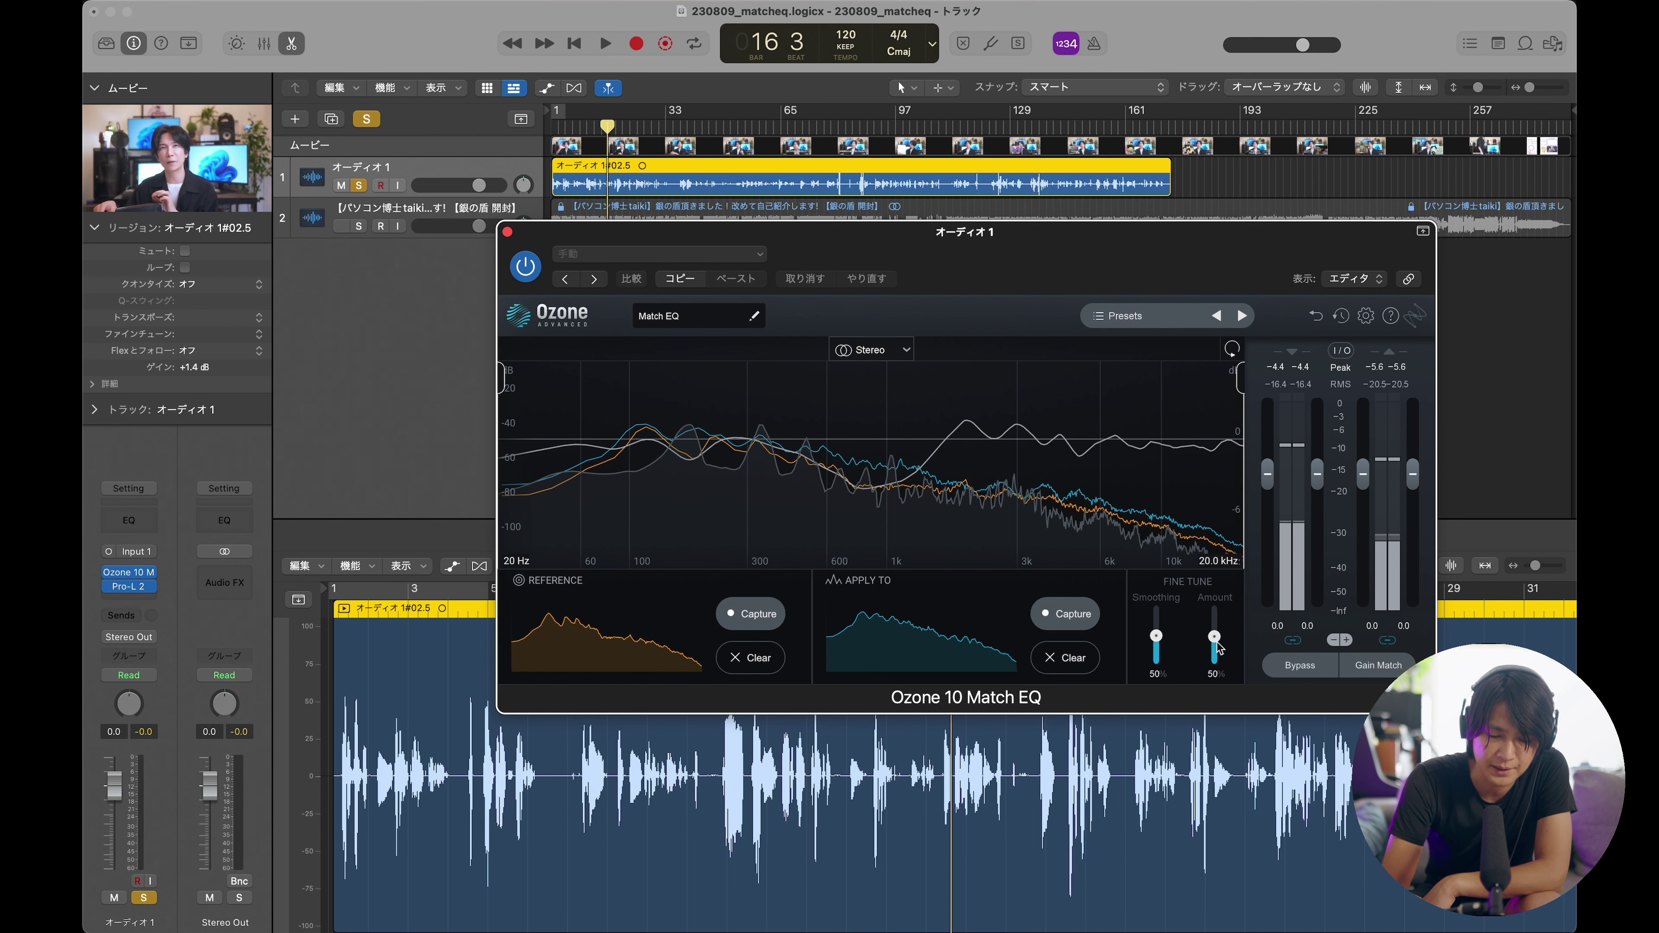